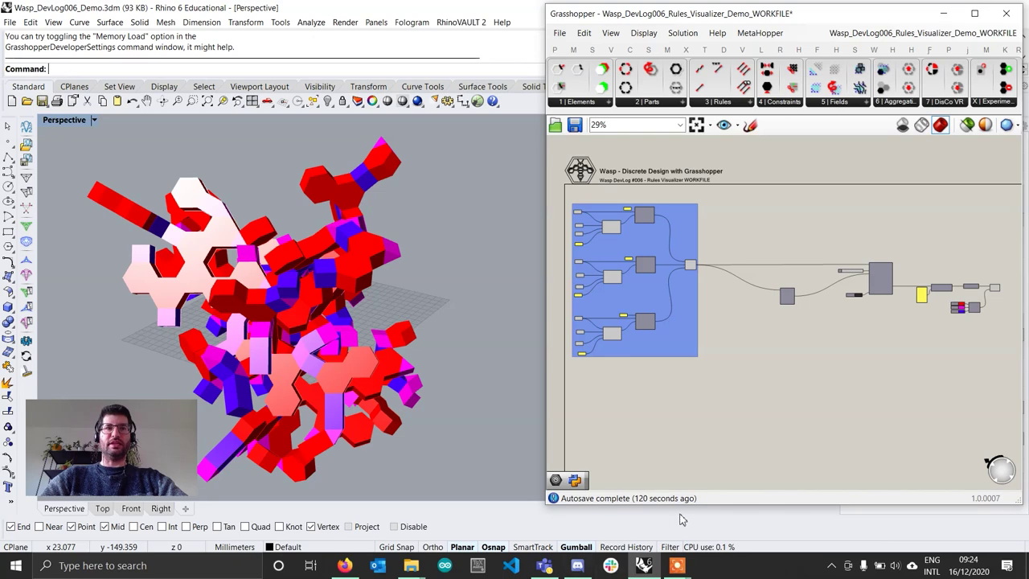
Examine the aggregated model and follow the definition from the part components through the Rules Generator to the Custom Preview
right_drag(428, 323, 394, 369)
scroll(610, 227, up, 6)
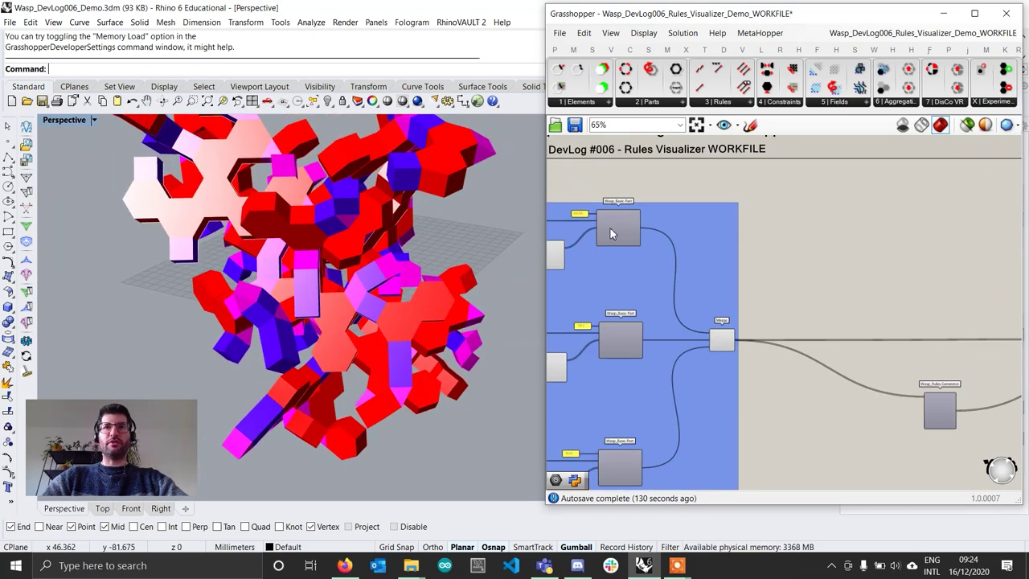
right_drag(708, 339, 700, 250)
right_drag(333, 243, 332, 256)
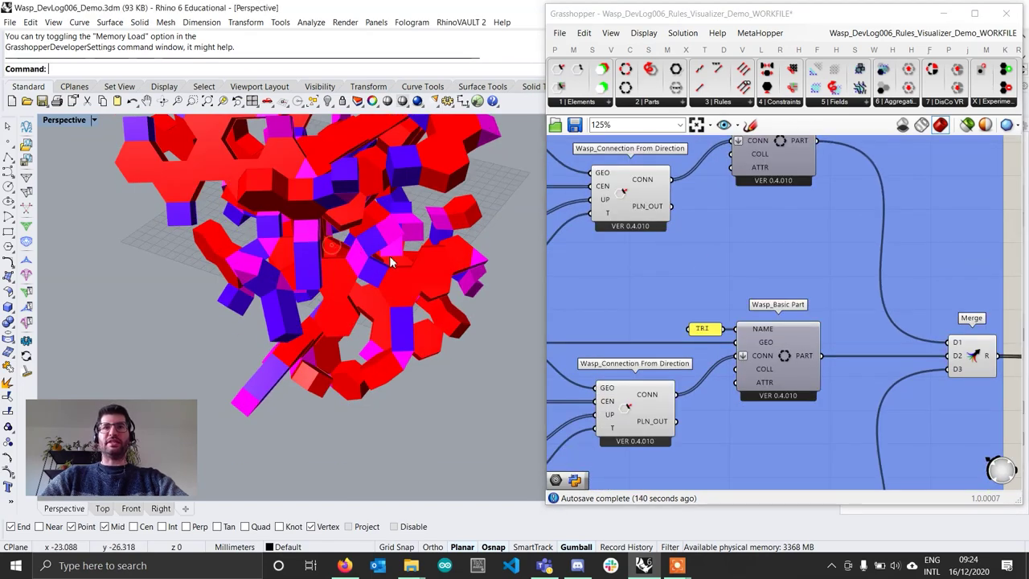
scroll(792, 341, down, 3)
right_drag(482, 242, 438, 338)
right_drag(889, 329, 763, 322)
scroll(769, 324, down, 3)
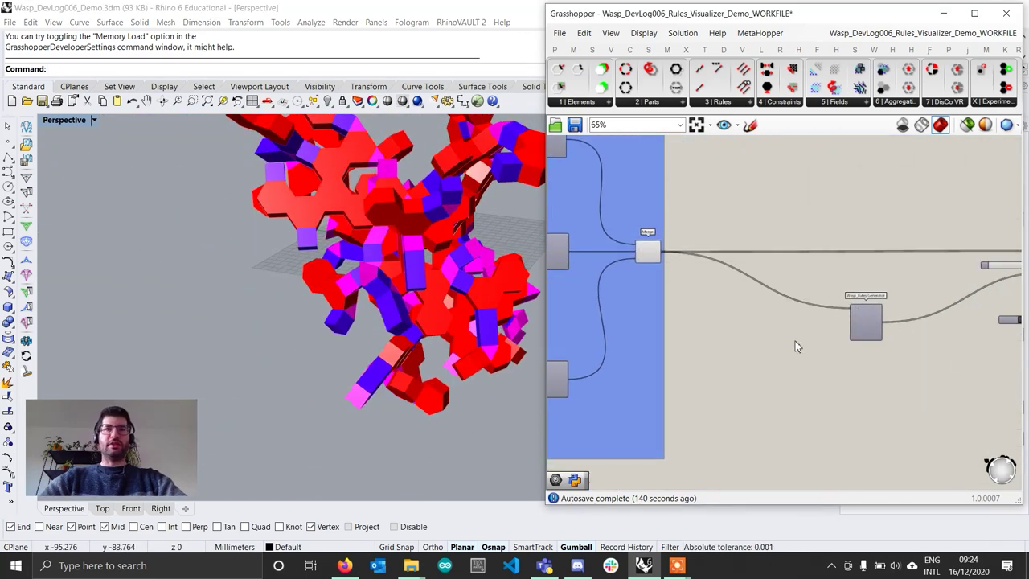
right_drag(928, 349, 842, 299)
scroll(933, 287, up, 3)
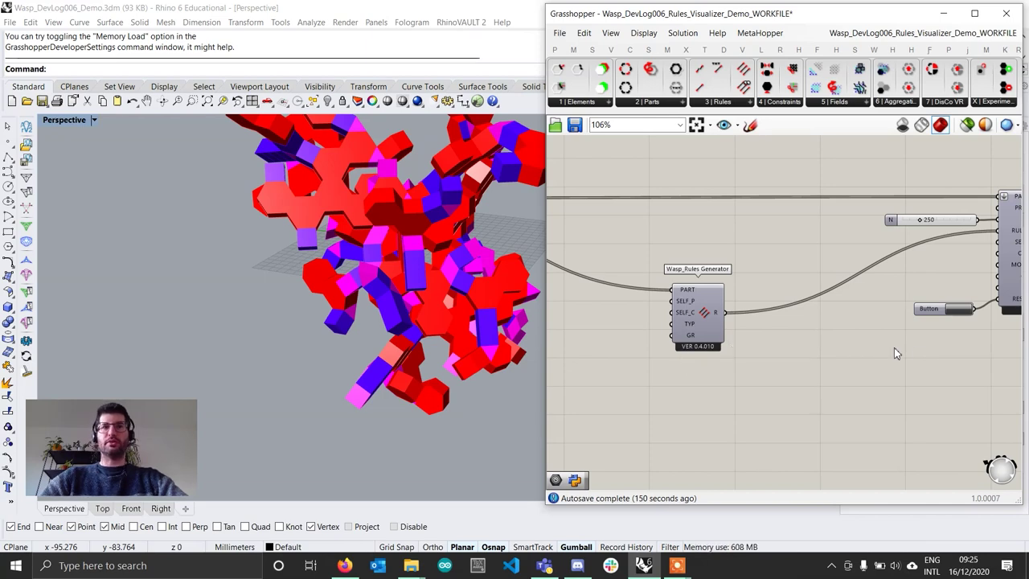
right_drag(877, 350, 760, 352)
scroll(812, 337, down, 2)
right_drag(852, 324, 733, 318)
right_drag(862, 311, 776, 304)
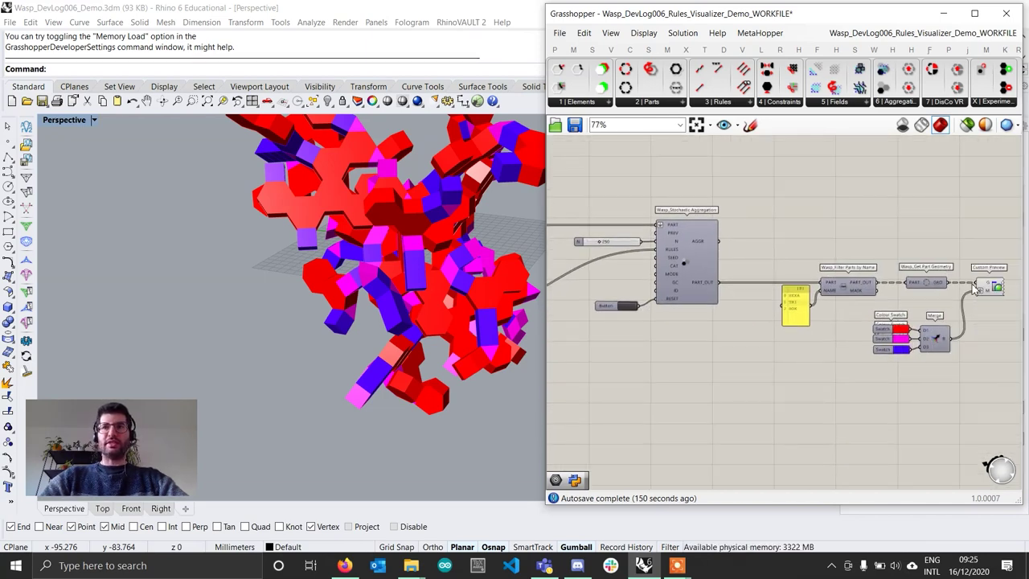
Reset the Stochastic Aggregation of 250 parts to generate a new arrangement, and inspect the result in the Perspective view
scroll(608, 312, up, 2)
click(640, 306)
scroll(356, 370, down, 2)
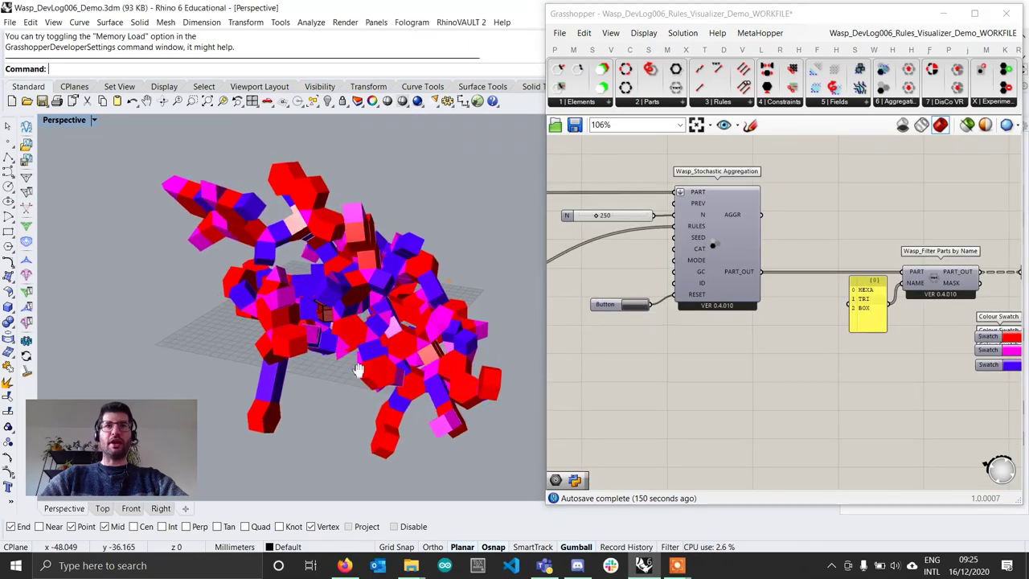
right_drag(357, 369, 429, 276)
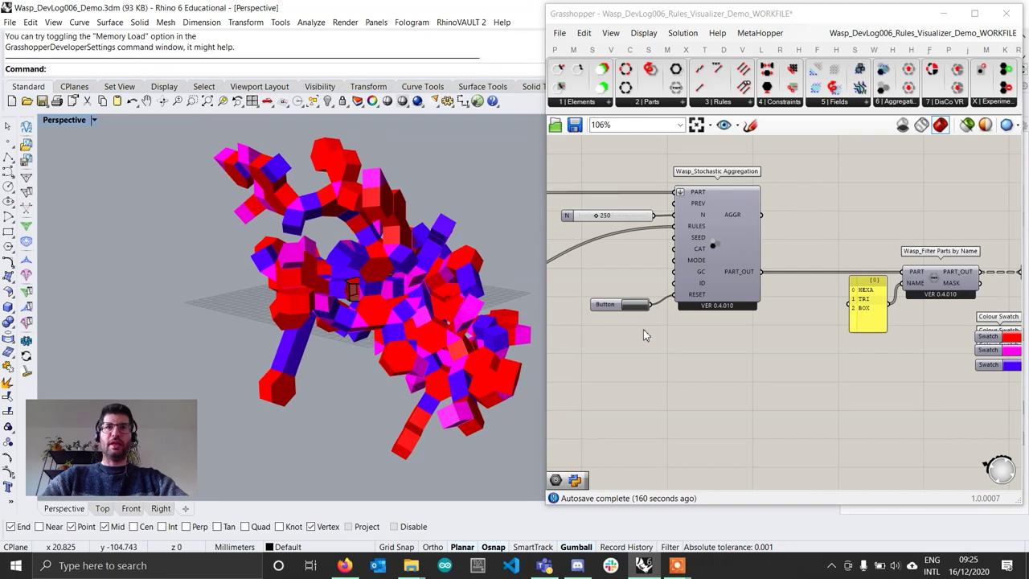
Move the Rules Generator component closer to the Merge component that collects the parts
right_drag(653, 330, 789, 322)
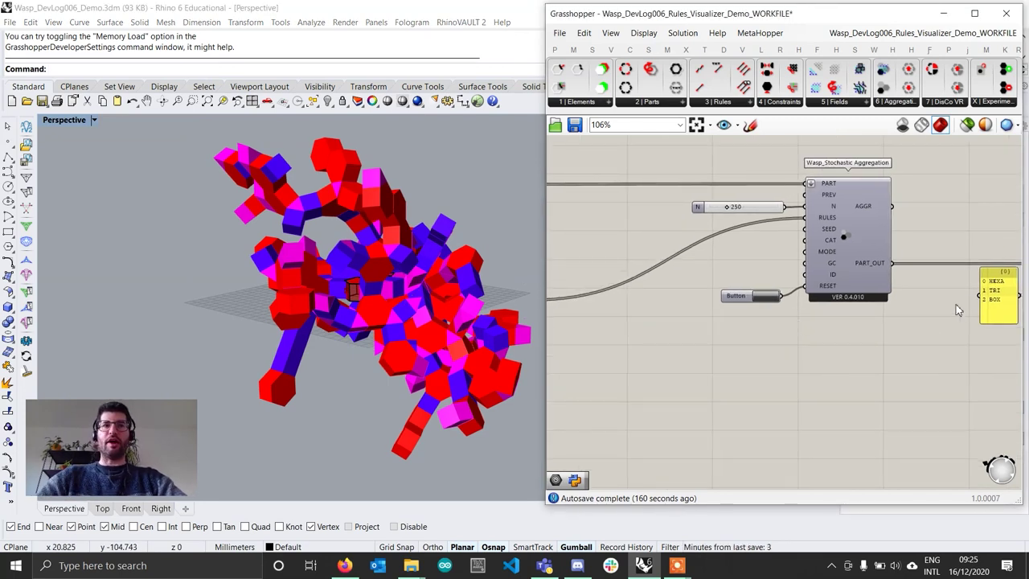
right_drag(801, 354, 890, 352)
right_drag(648, 298, 852, 301)
scroll(888, 351, up, 1)
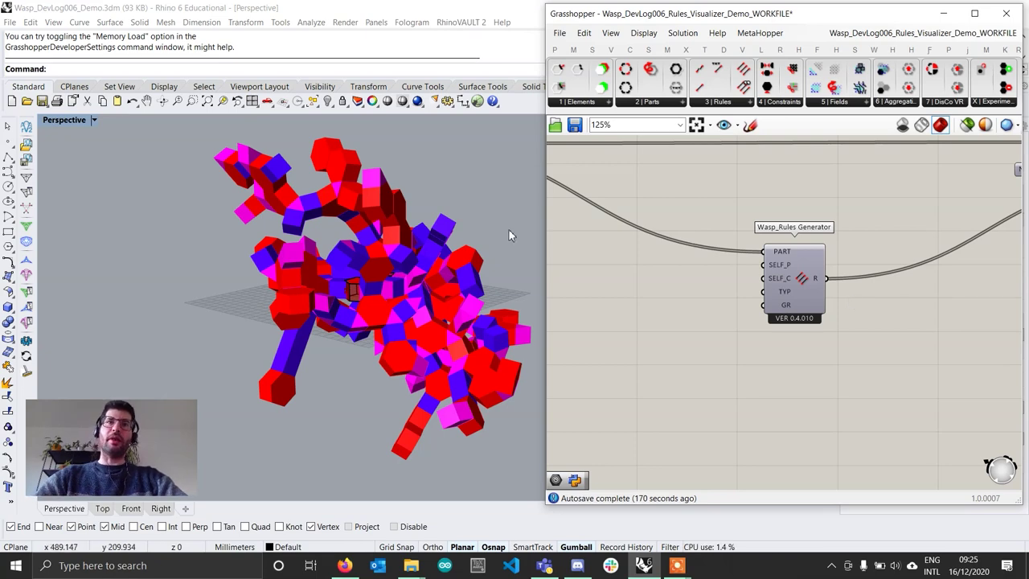
right_drag(447, 277, 381, 315)
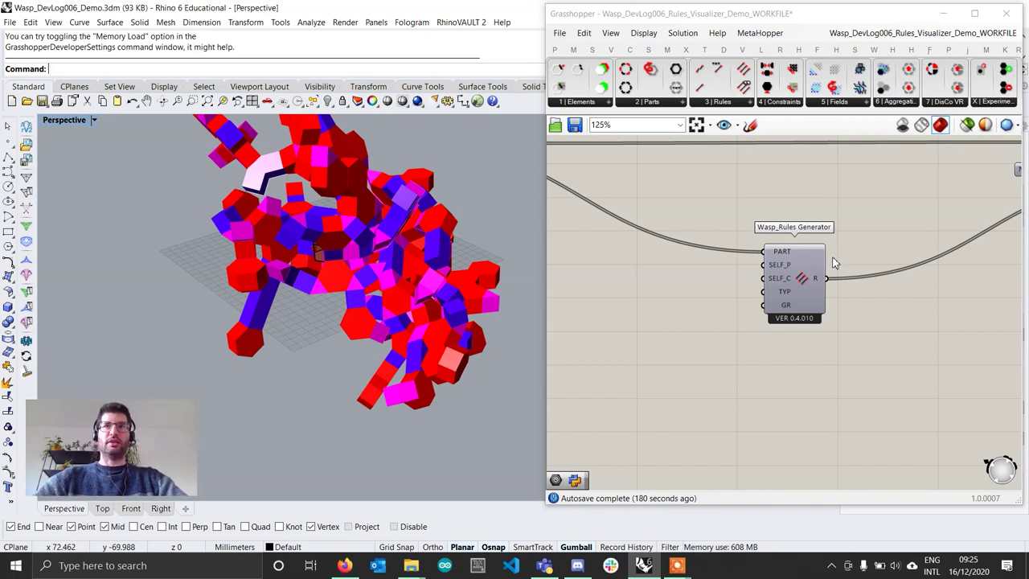
scroll(874, 311, down, 3)
scroll(830, 300, up, 2)
drag(819, 298, 648, 288)
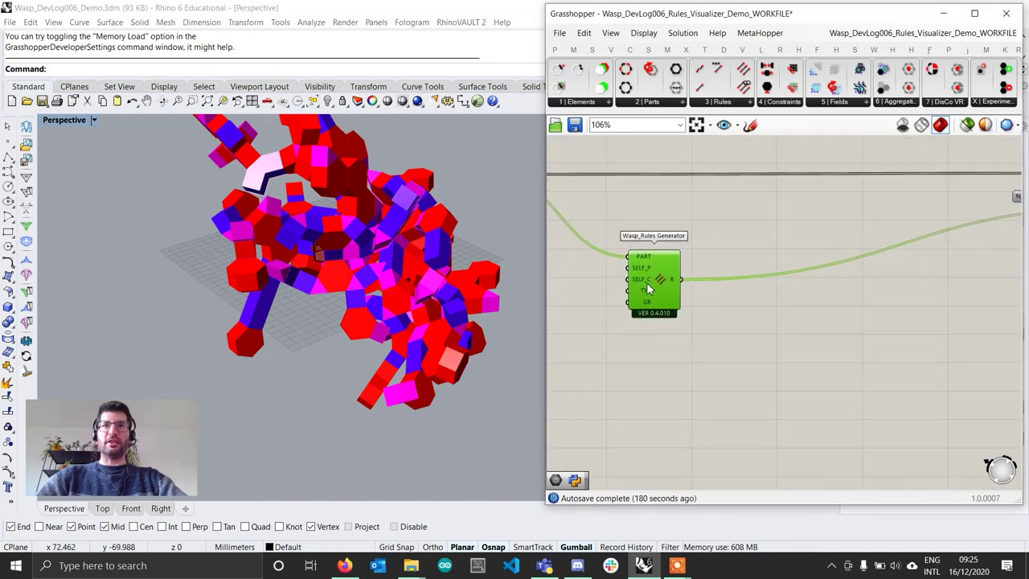
Add a Wasp_Rules Visualizer component to the canvas below the Rules Generator
right_drag(718, 303, 798, 279)
scroll(708, 299, down, 1)
scroll(721, 295, down, 1)
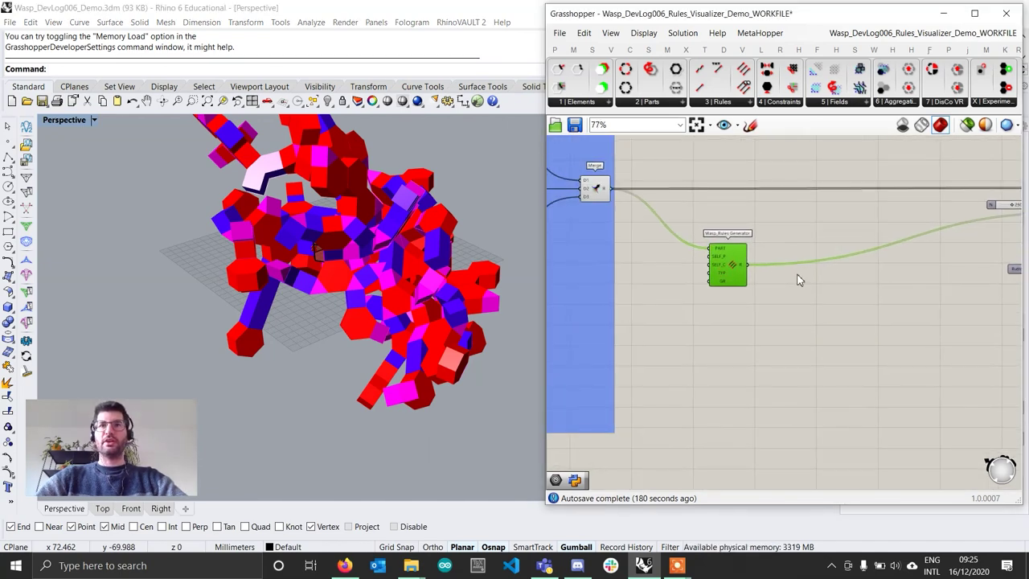
click(731, 103)
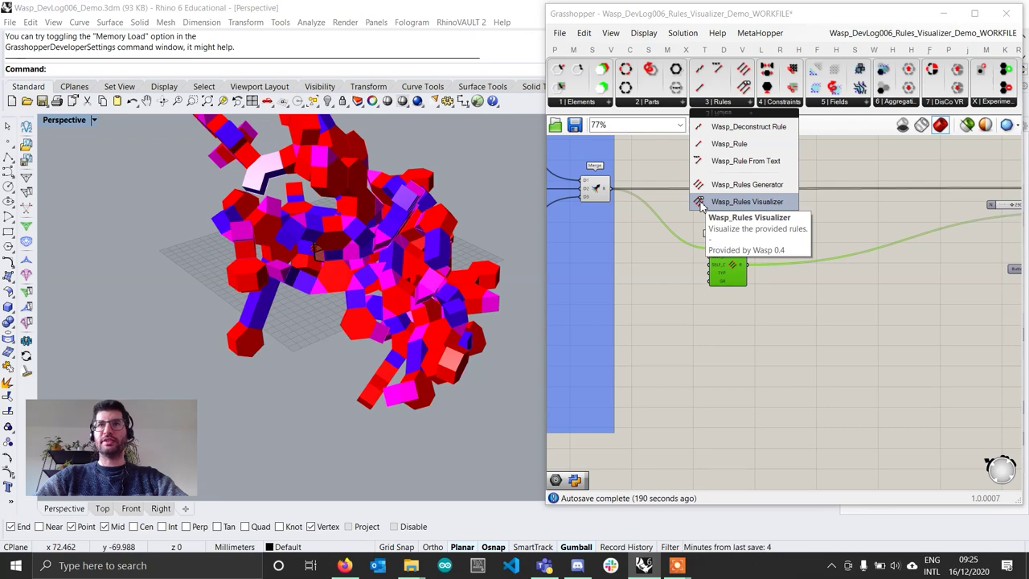
click(701, 204)
click(818, 352)
right_drag(819, 353, 699, 336)
scroll(697, 329, down, 2)
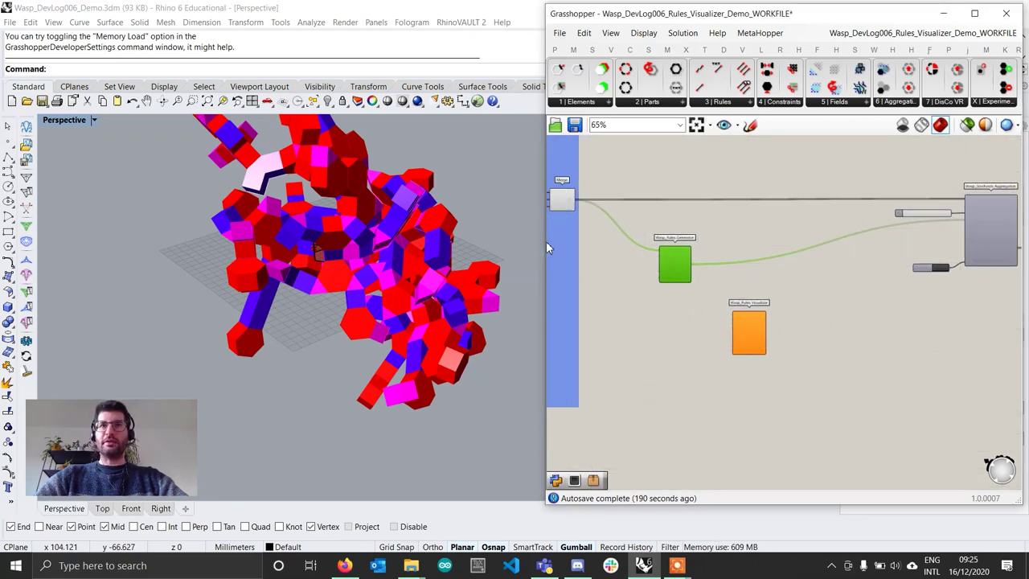
Widen the Grasshopper window and slightly reposition the Rules Generator and Rules Visualizer components
drag(544, 242, 447, 242)
scroll(712, 293, up, 3)
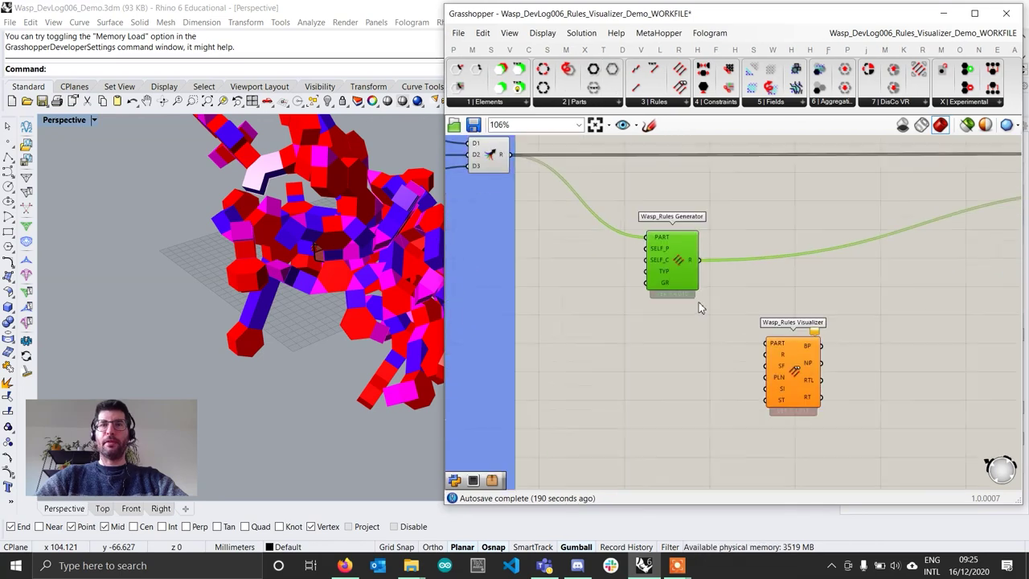
right_drag(712, 313, 712, 307)
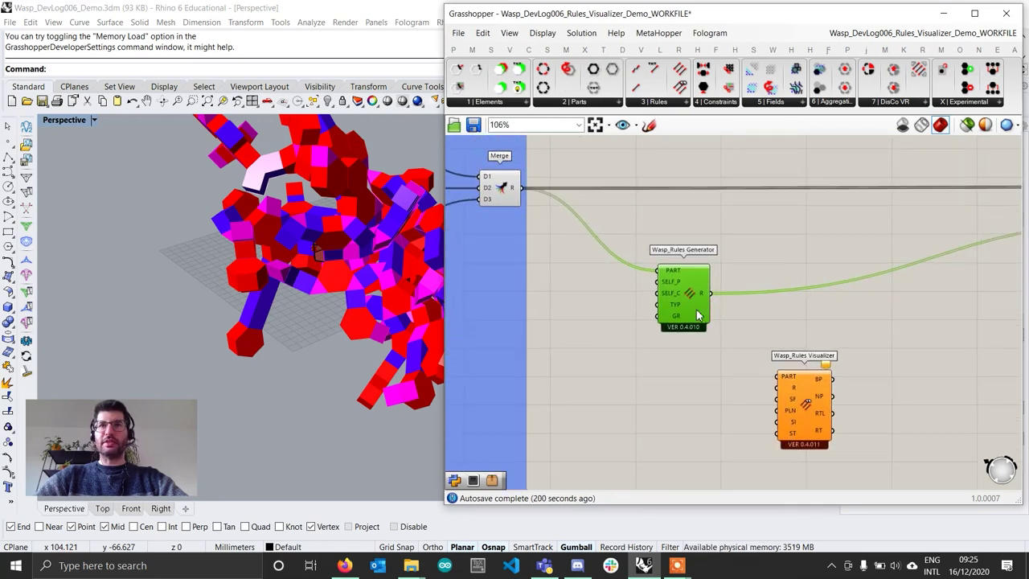
drag(697, 311, 688, 316)
drag(808, 406, 807, 413)
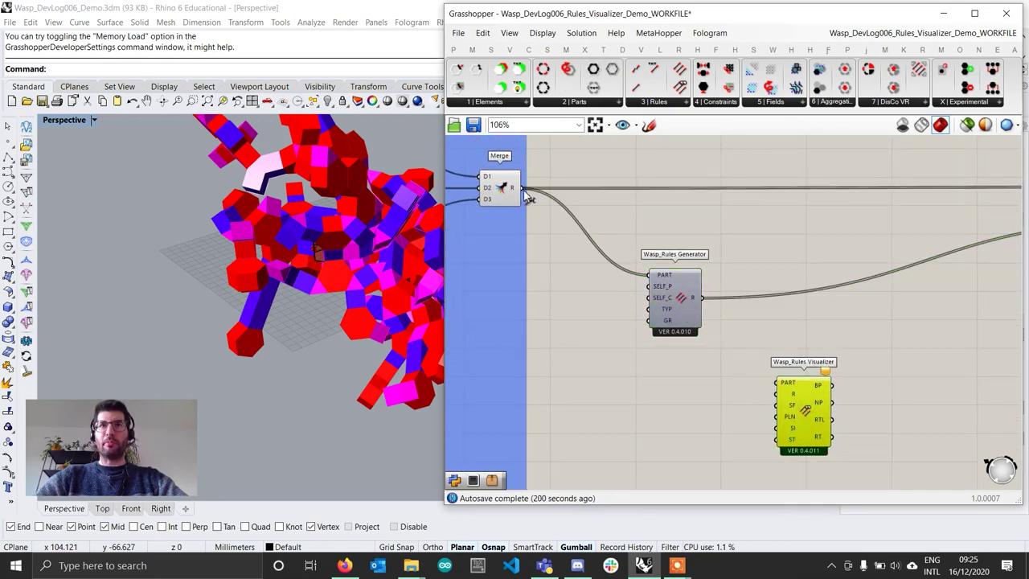
Connect the merged parts to the Rules Visualizer's PART input and the generated rules to its R input, and move it lower
right_drag(529, 199, 591, 217)
drag(568, 202, 818, 394)
right_drag(818, 394, 796, 352)
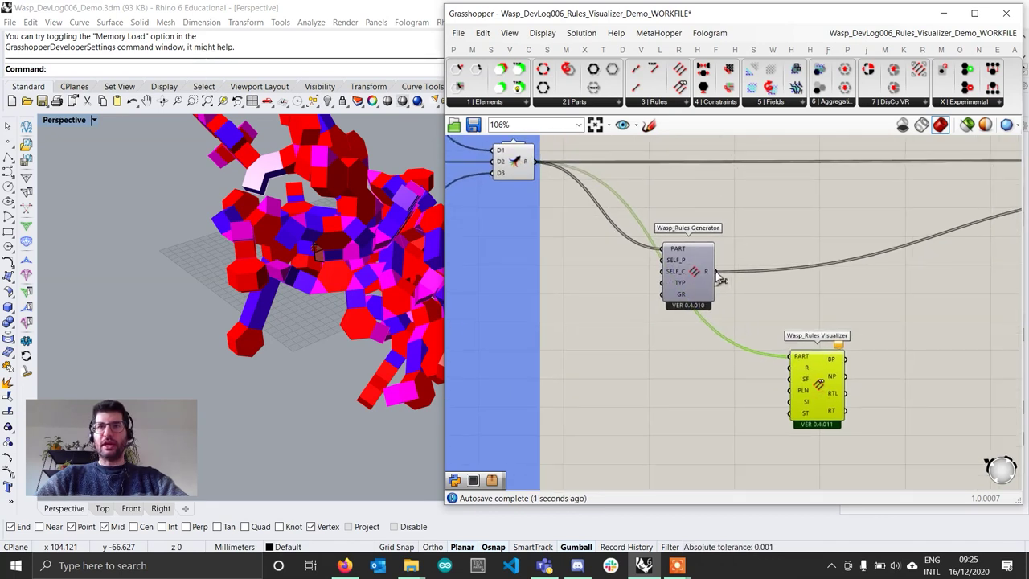
drag(712, 270, 790, 367)
right_drag(816, 394, 721, 325)
drag(720, 326, 711, 373)
scroll(712, 376, up, 2)
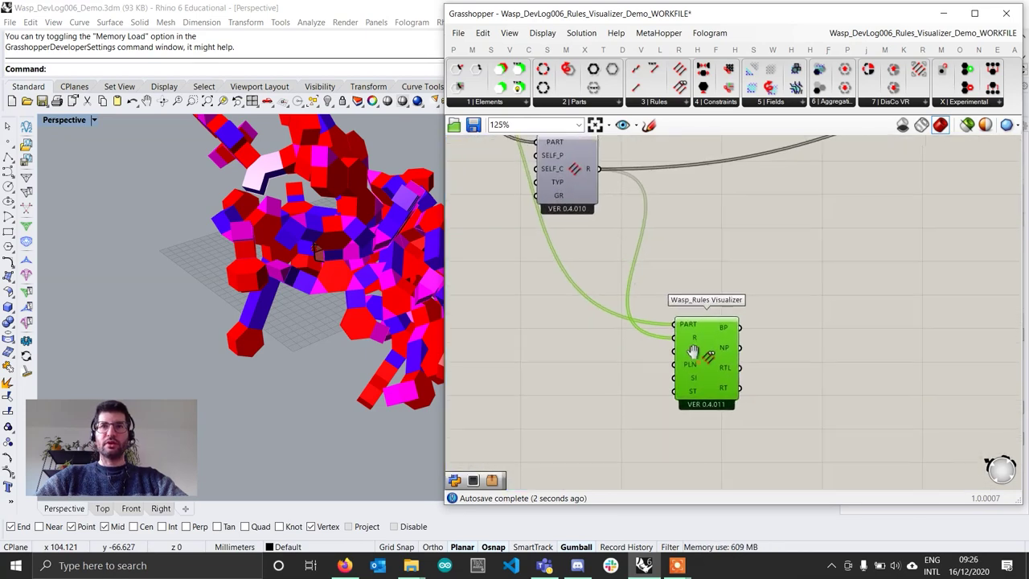
Examine the Rules Visualizer's inputs and its BP, NP, RTL and RT outputs
right_drag(693, 351, 721, 296)
mouse_move(680, 331)
mouse_move(721, 294)
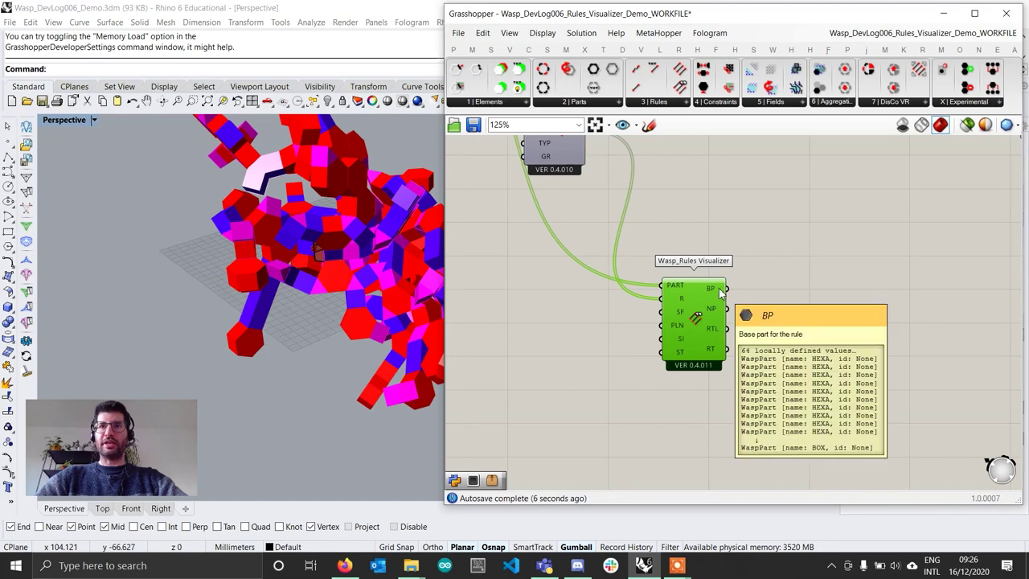
mouse_move(721, 314)
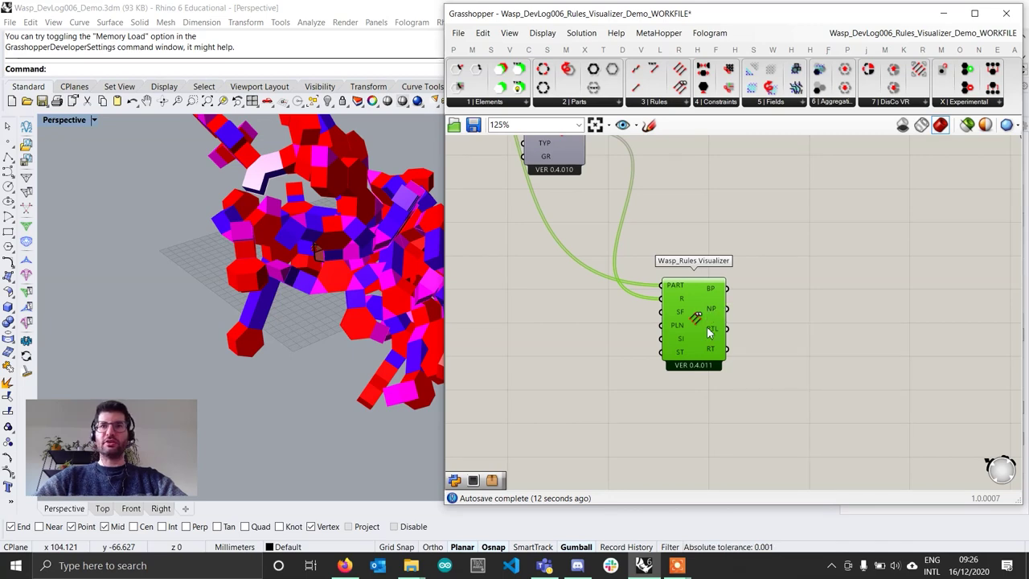
mouse_move(712, 363)
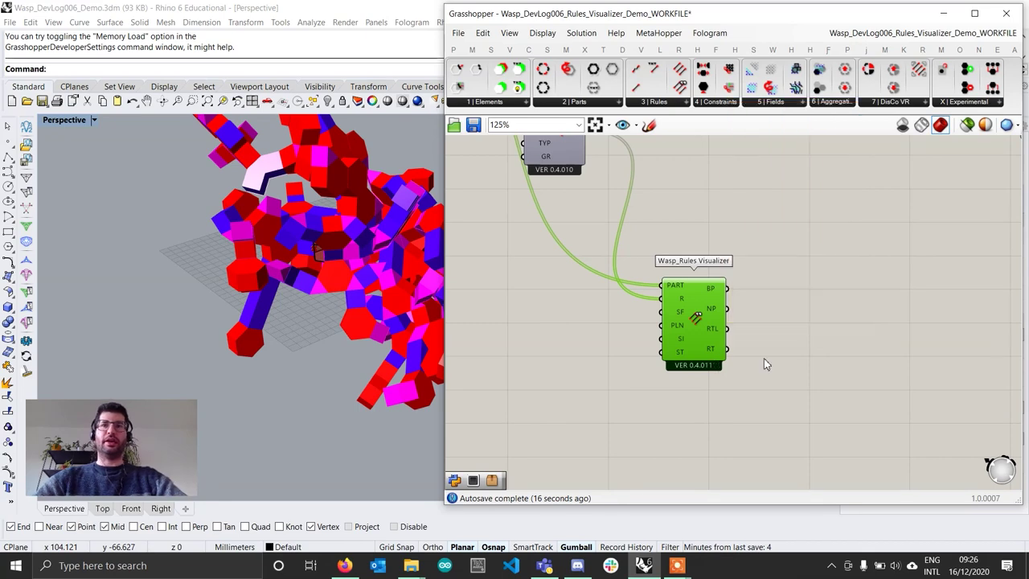
click(765, 343)
scroll(763, 340, down, 1)
right_drag(712, 332, 645, 339)
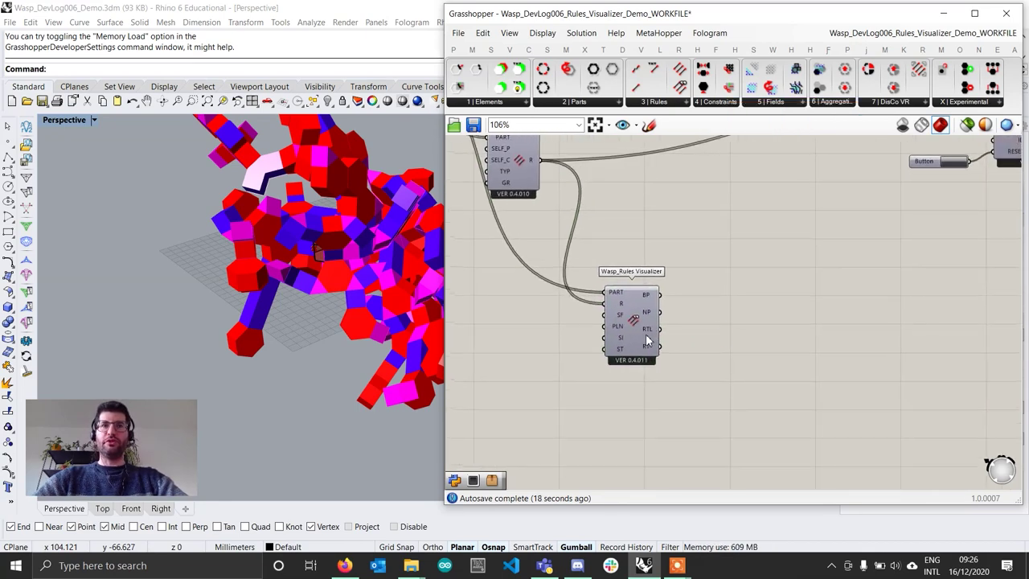
scroll(646, 336, up, 1)
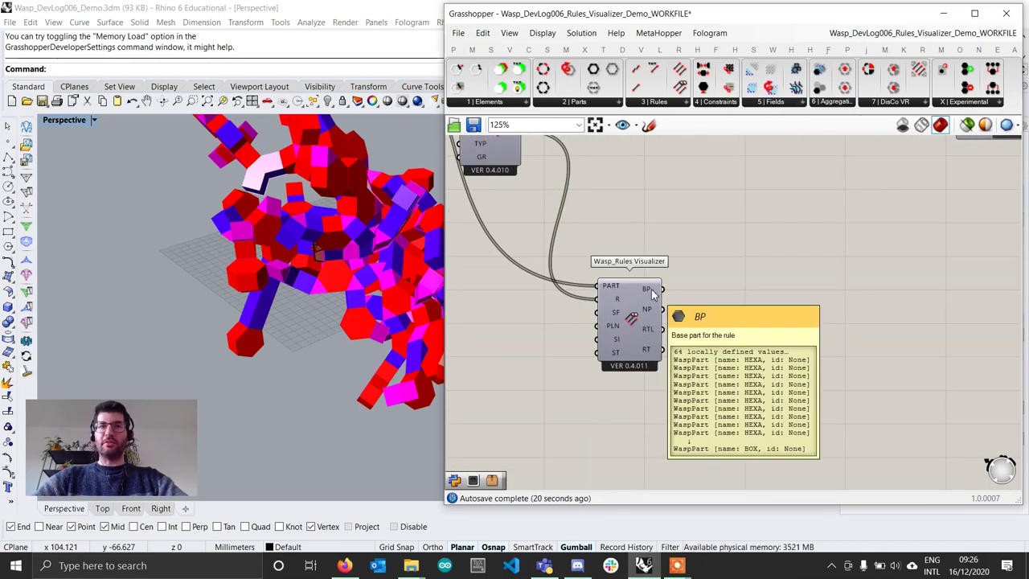
Add a Wasp_Get Part Geometry component fed by the Rules Visualizer's BP output, and view the base parts' geometry
click(635, 323)
drag(635, 321, 628, 327)
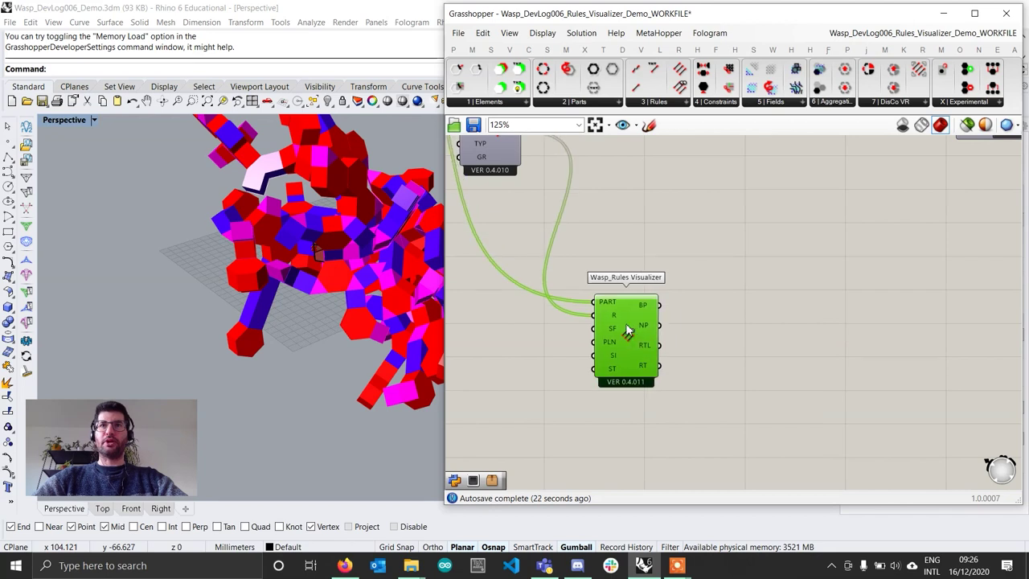
click(585, 106)
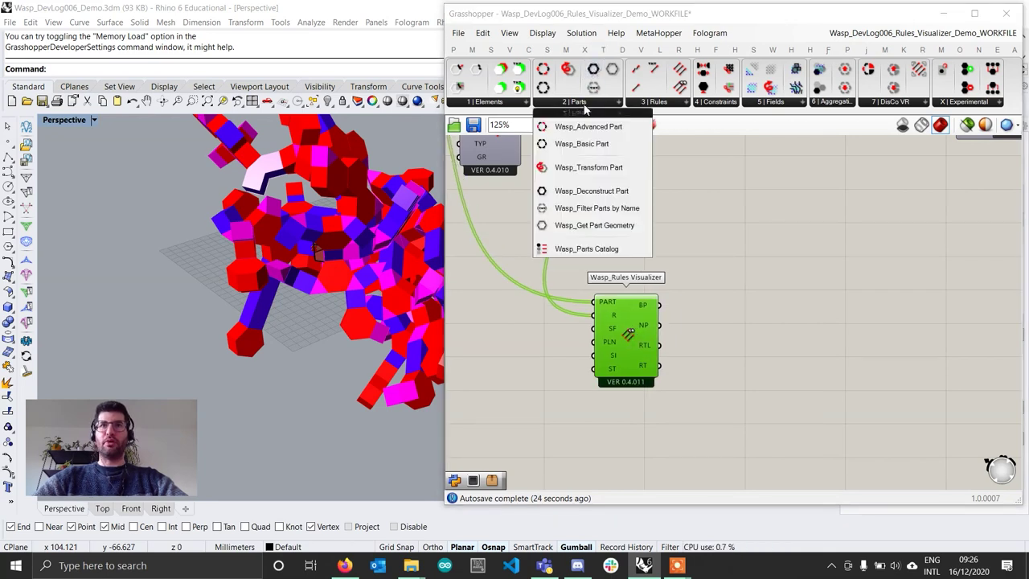
click(595, 225)
click(734, 314)
scroll(703, 311, up, 1)
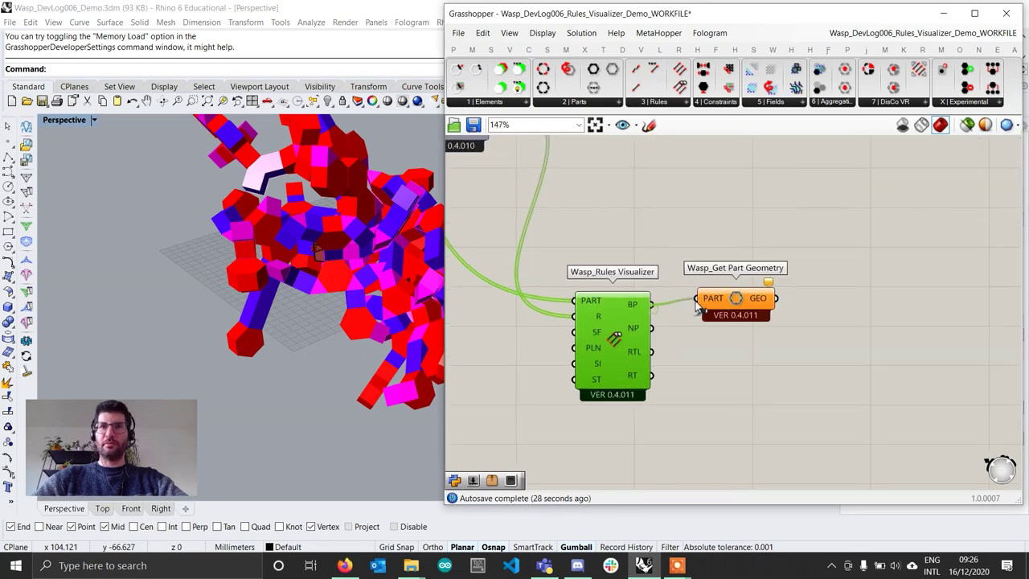
drag(699, 308, 761, 311)
scroll(356, 289, down, 10)
shift+right_drag(357, 286, 297, 339)
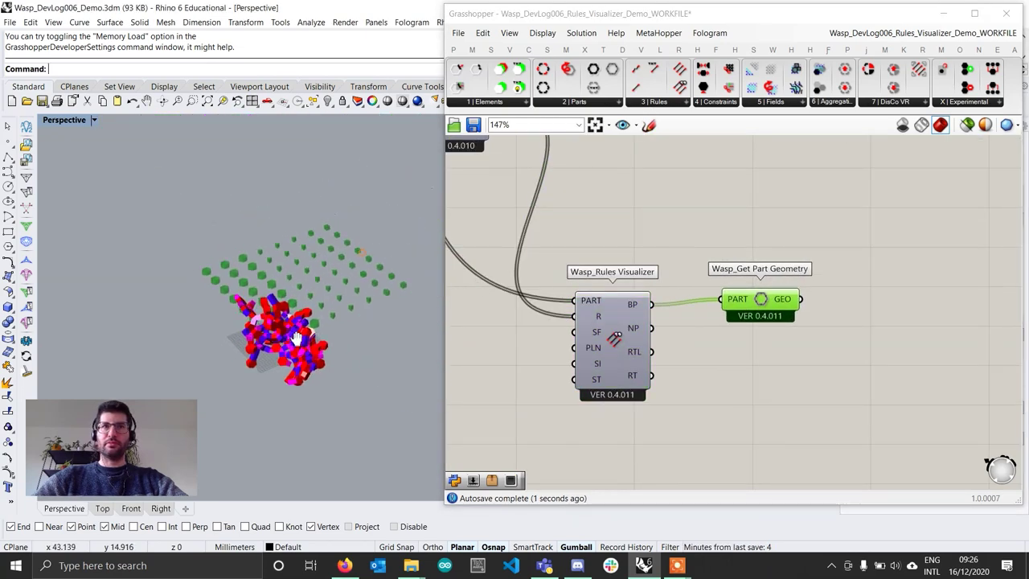
Duplicate the Get Part Geometry component, feed the copy from the Rules Visualizer's NP output, and arrange both components
scroll(298, 338, up, 4)
drag(779, 305, 772, 346)
shift+drag(652, 329, 748, 351)
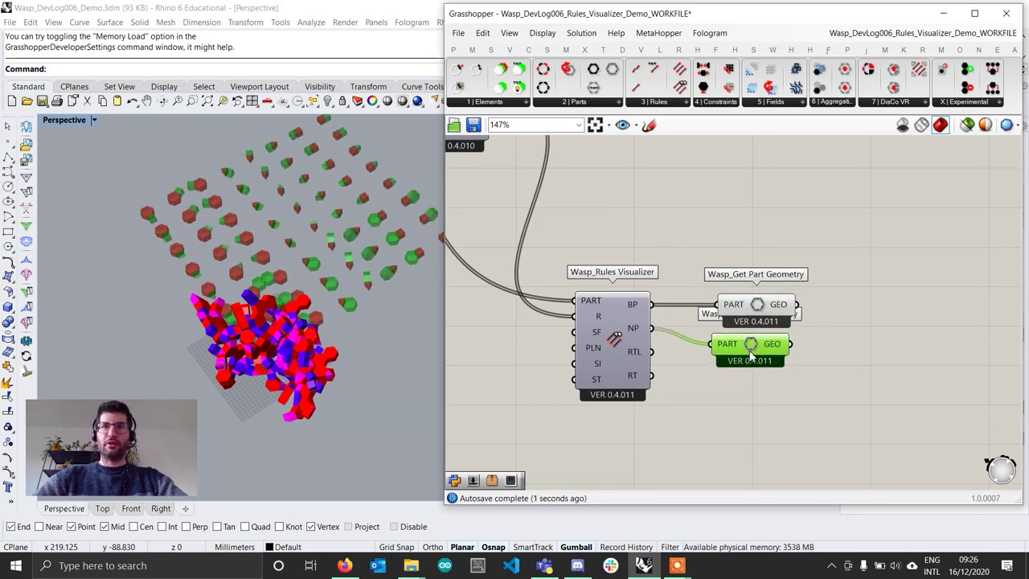
right_drag(316, 303, 301, 312)
click(924, 388)
drag(730, 346, 750, 306)
drag(761, 365, 761, 351)
Highlight the base-part geometry and examine the grid of rule previews from close up and from a distance
mouse_move(305, 299)
right_down()
mouse_move(300, 342)
mouse_move(271, 264)
mouse_move(247, 293)
mouse_move(317, 292)
mouse_move(312, 360)
mouse_move(319, 306)
mouse_move(310, 289)
mouse_move(278, 312)
mouse_move(325, 294)
right_up()
click(781, 375)
click(767, 295)
scroll(270, 291, up, 7)
scroll(269, 291, down, 5)
scroll(317, 292, up, 5)
scroll(309, 289, down, 4)
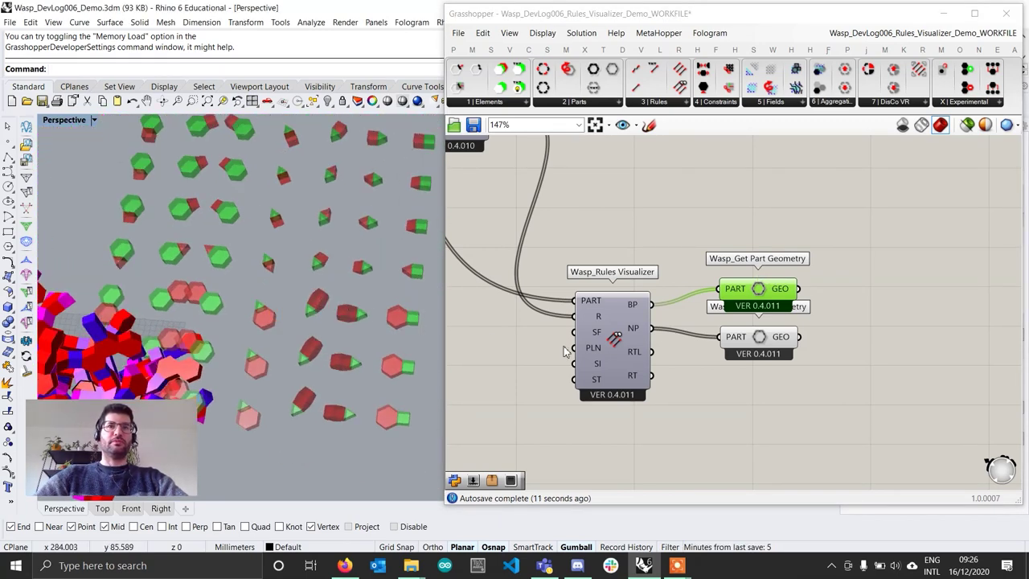
right_drag(565, 352, 643, 320)
scroll(303, 295, down, 5)
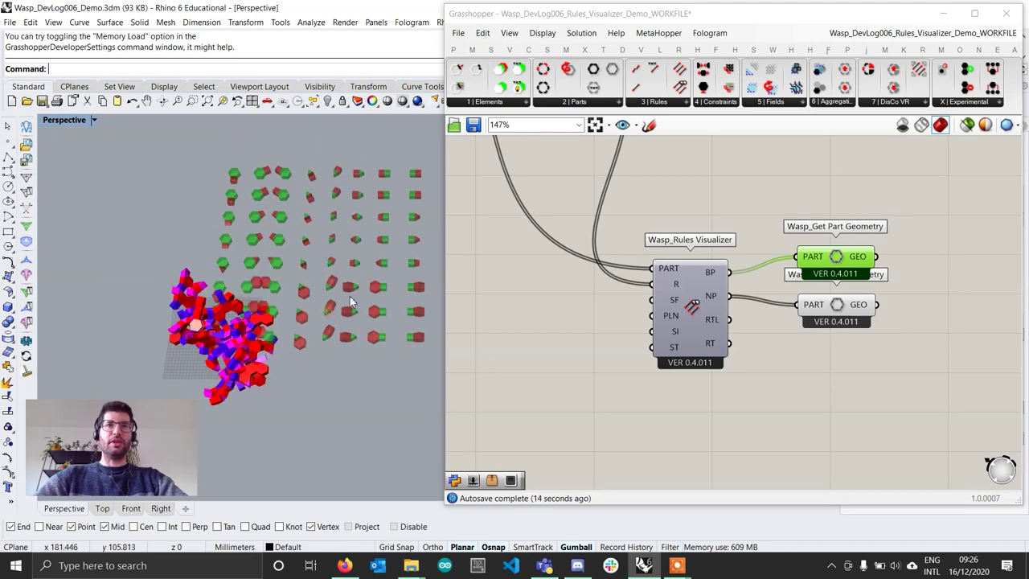
Space the two Get Part Geometry components vertically so that they no longer overlap
right_drag(903, 401, 813, 393)
scroll(795, 332, up, 1)
drag(740, 230, 738, 207)
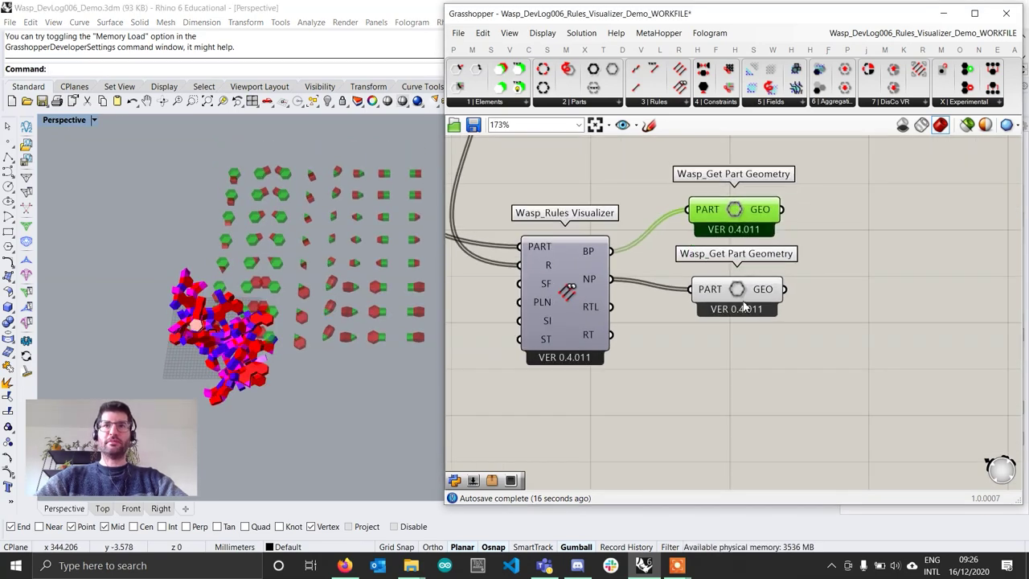
drag(745, 306, 745, 297)
right_drag(492, 340, 612, 341)
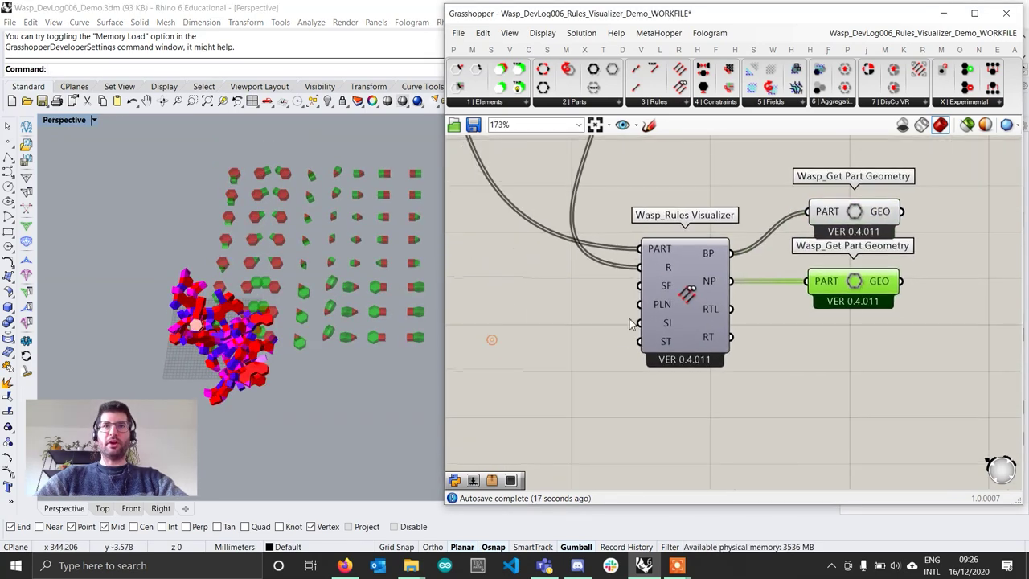
right_drag(797, 334, 673, 329)
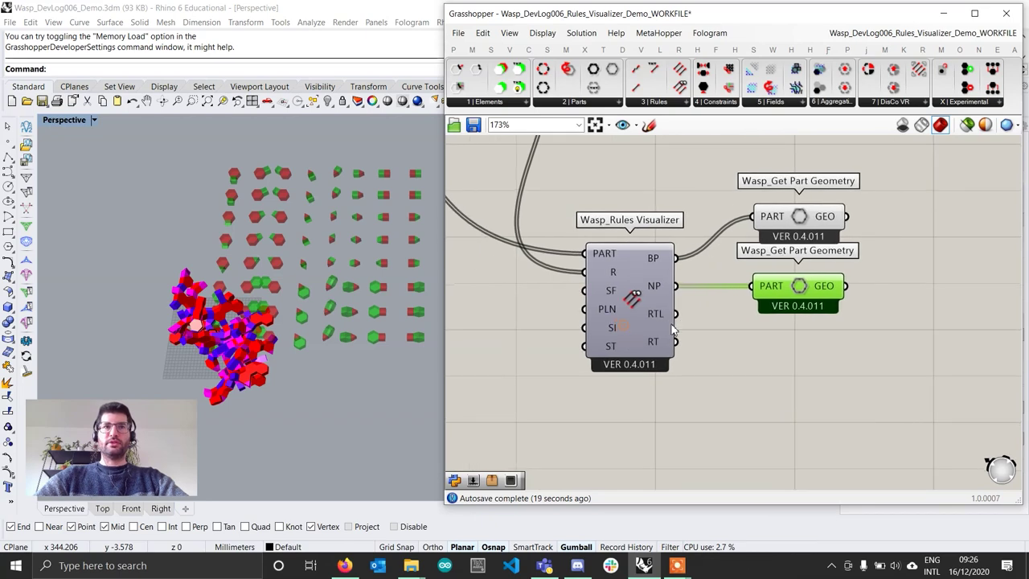
right_drag(757, 326, 676, 328)
right_drag(559, 317, 670, 315)
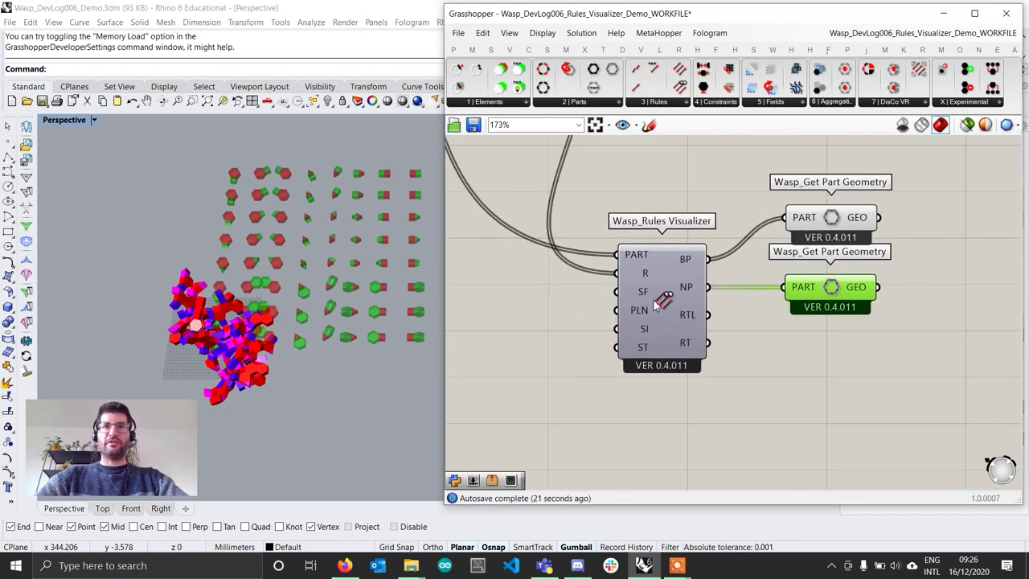
Add a number slider with value 1.2, connect it to the Rules Visualizer's SF input, and align it with that input
right_drag(336, 290, 320, 310)
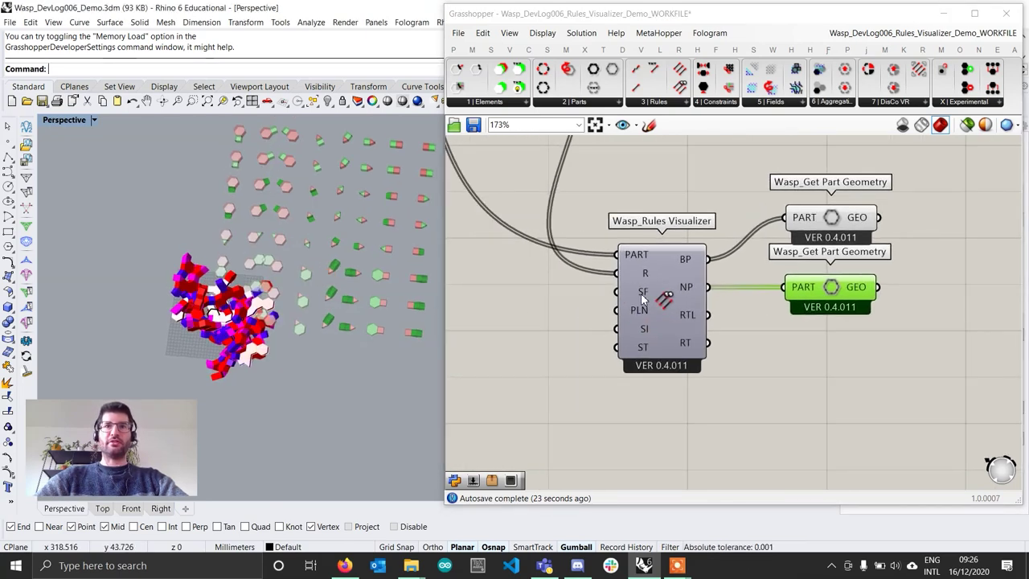
mouse_move(642, 299)
double_click(473, 312)
text(1)
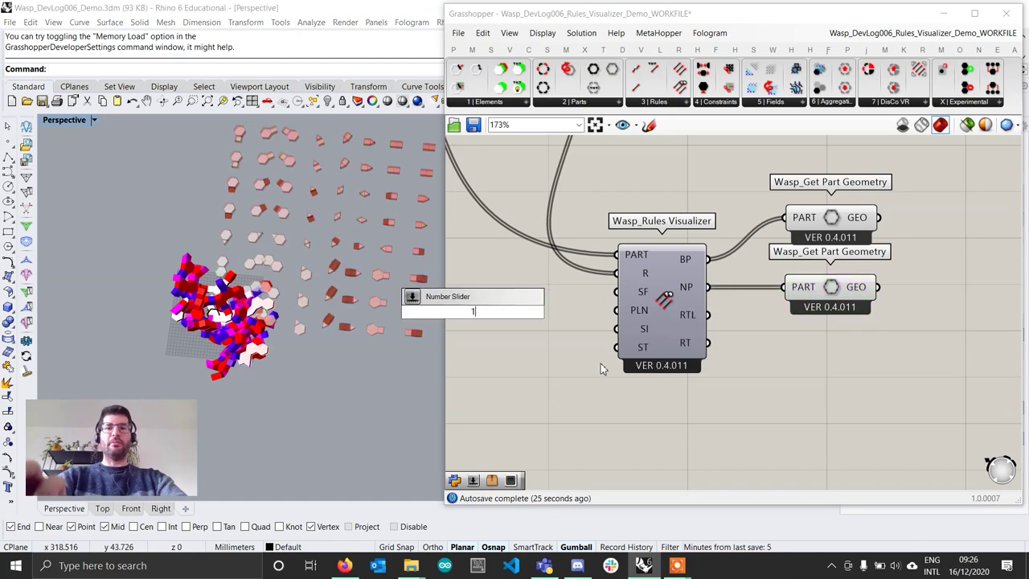
text(.2)
key(Return)
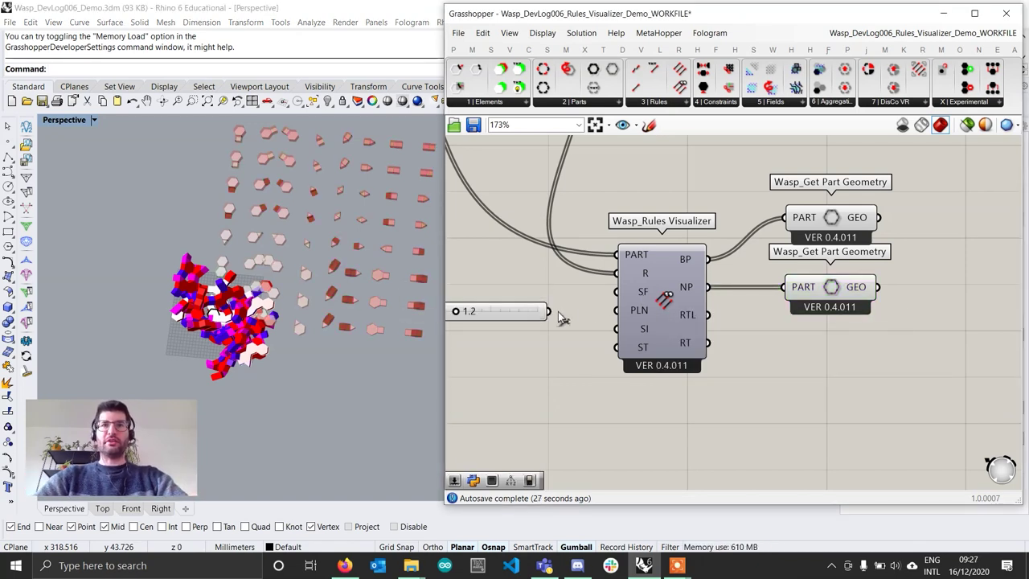
drag(547, 311, 617, 291)
drag(514, 312, 551, 293)
Try a spacing factor of 3.1, settle on 2.8, and view the spacing of the rule previews
drag(481, 292, 500, 293)
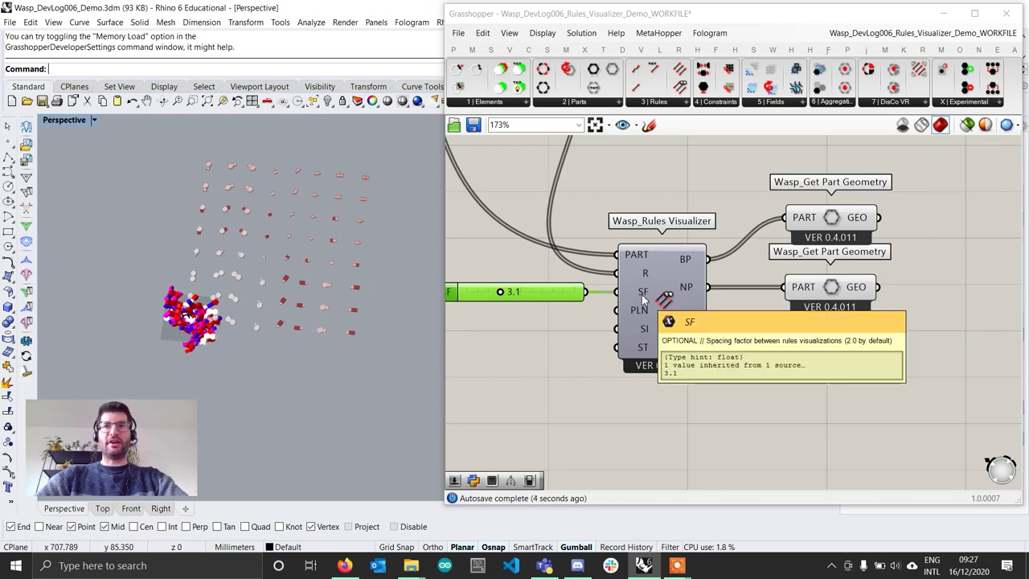
scroll(244, 264, up, 3)
scroll(244, 263, up, 5)
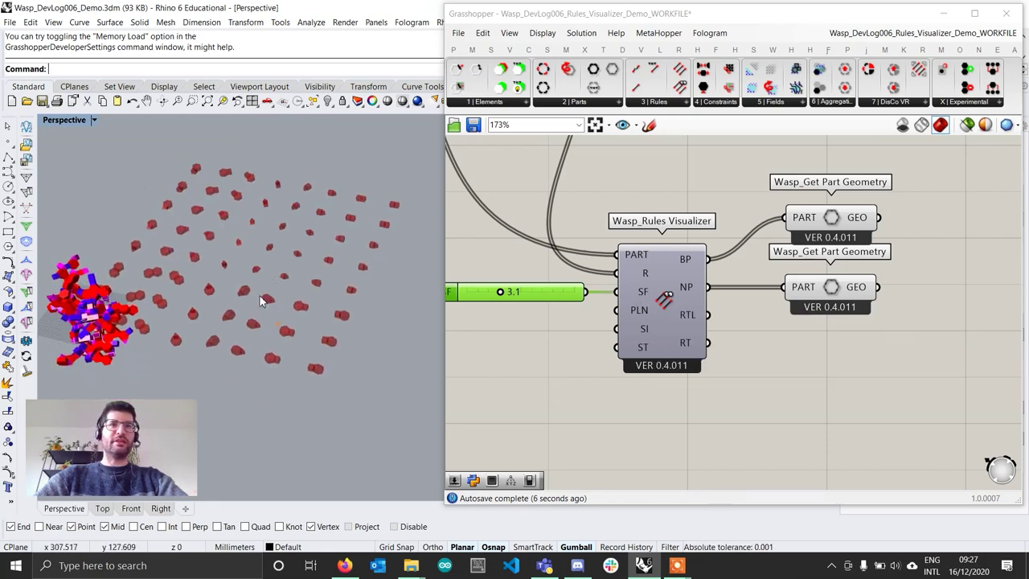
mouse_move(505, 297)
mouse_down()
mouse_move(476, 295)
mouse_move(504, 292)
mouse_up()
scroll(269, 271, up, 3)
right_drag(268, 271, 361, 232)
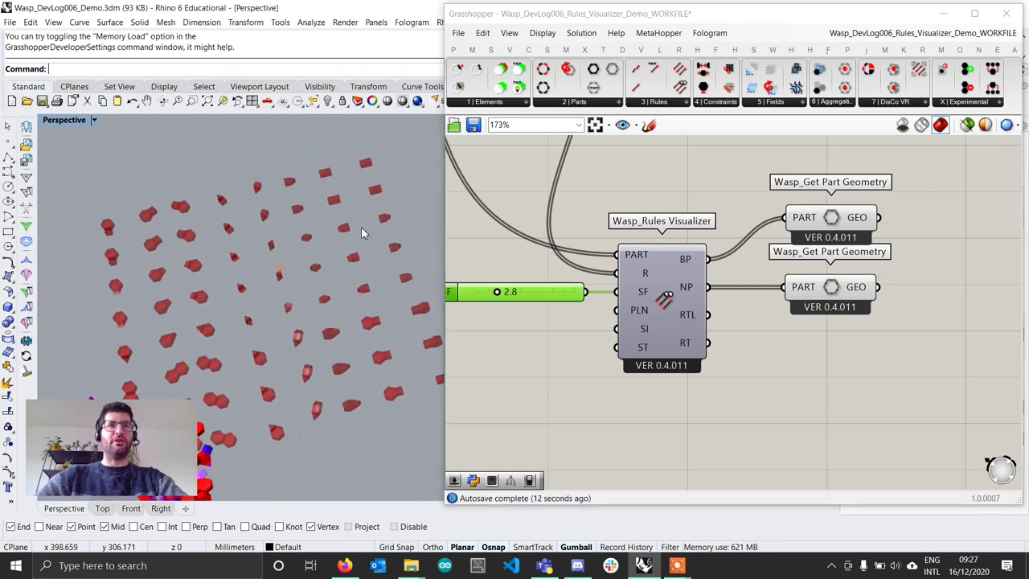
Read the PLN input's description and examine where the rule grid sits relative to the aggregation
right_drag(616, 339, 718, 334)
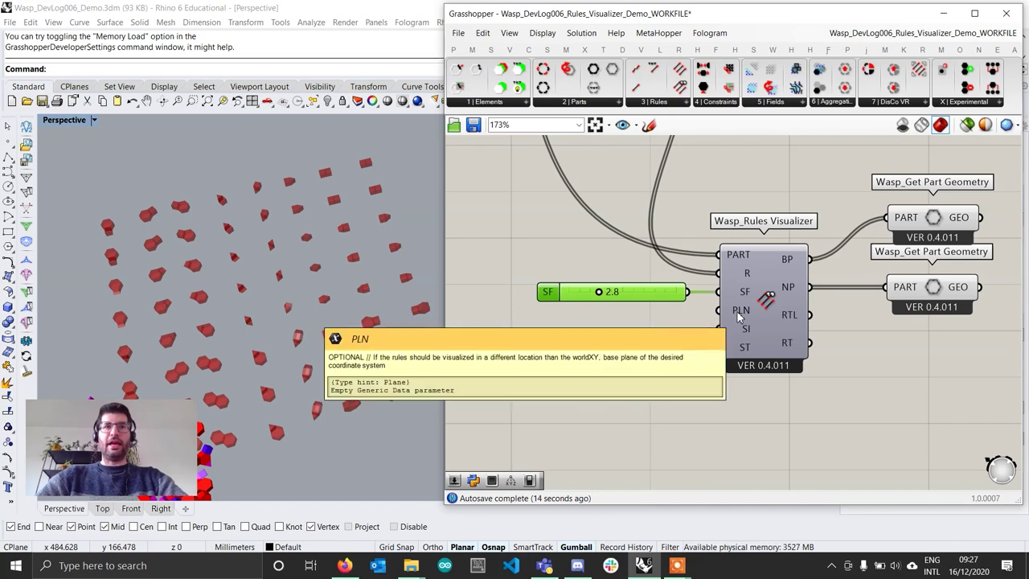
mouse_move(748, 311)
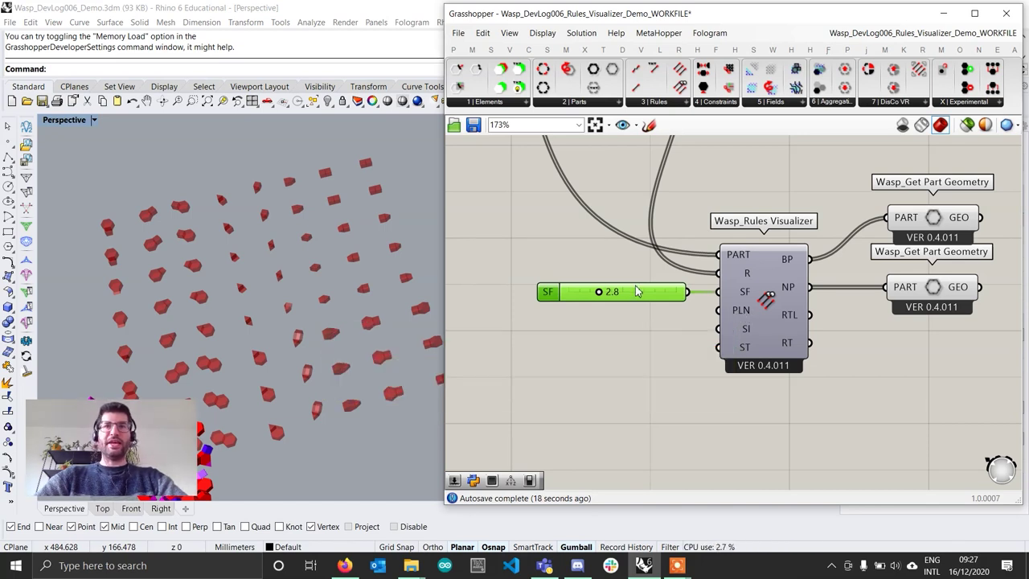
scroll(224, 316, down, 3)
click(225, 317)
scroll(213, 314, up, 5)
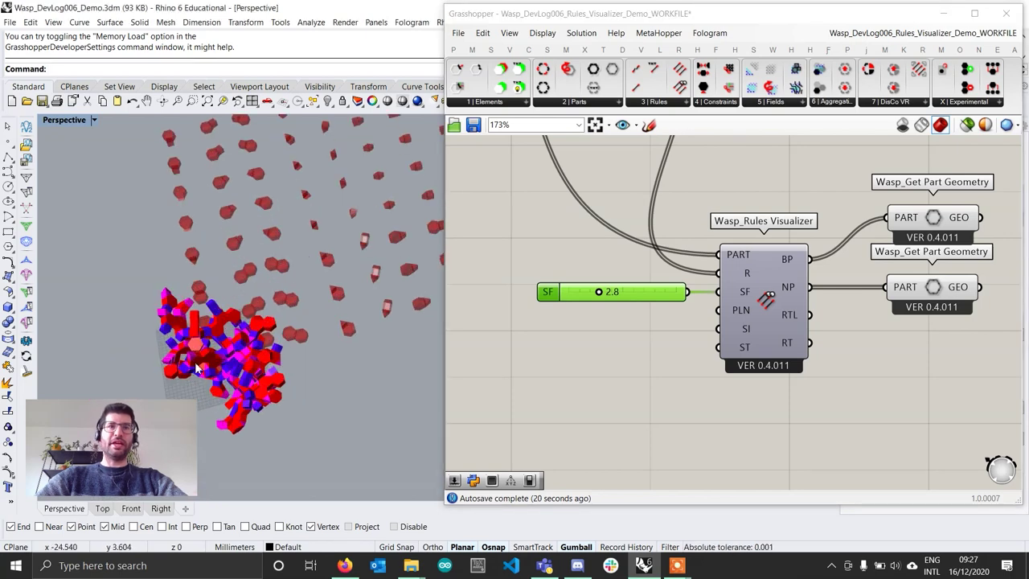
right_drag(232, 357, 261, 356)
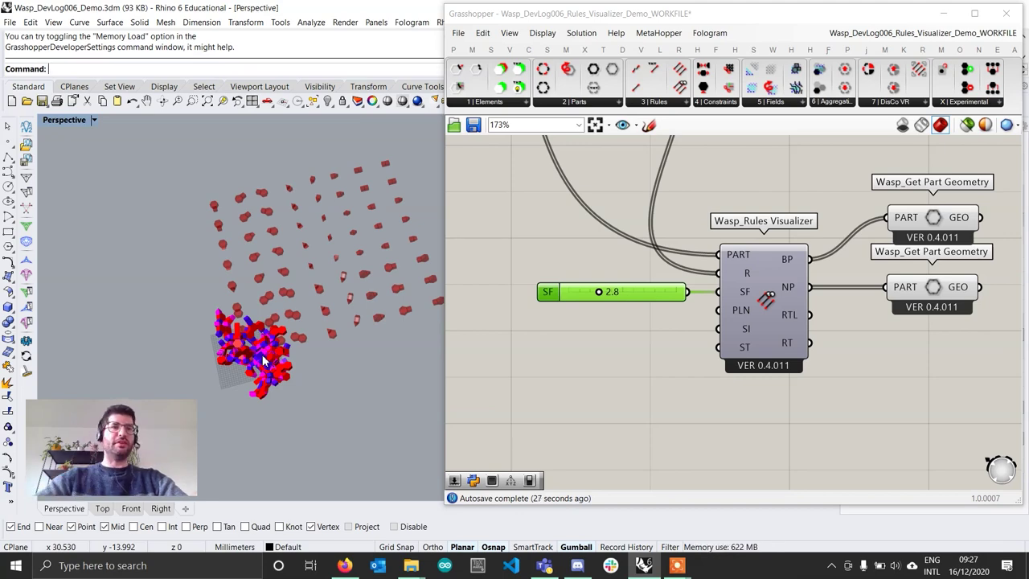
right_drag(224, 336, 268, 325)
scroll(347, 314, up, 6)
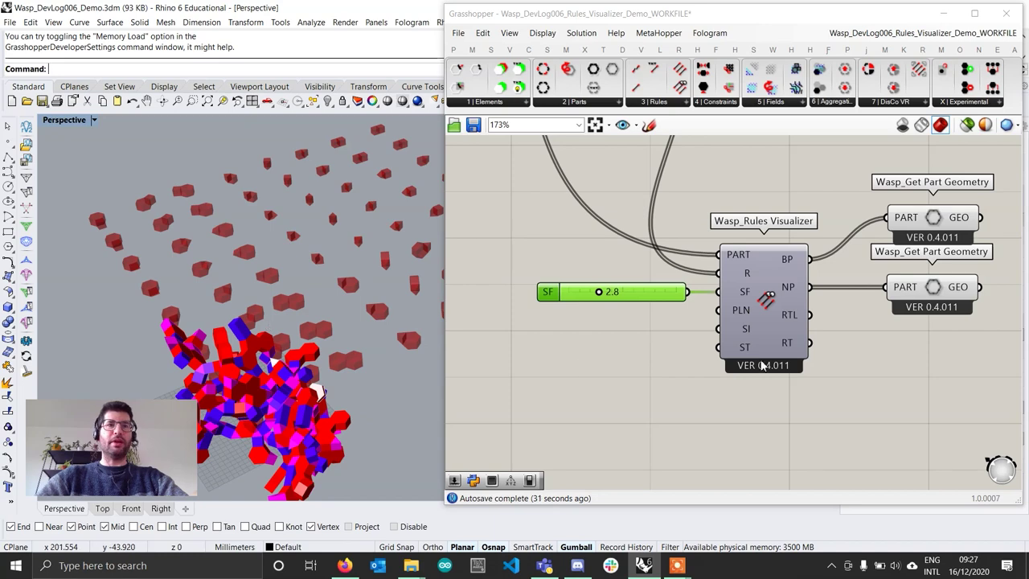
Add an XY Plane component and place it below the SF slider
right_drag(716, 363, 759, 366)
double_click(582, 350)
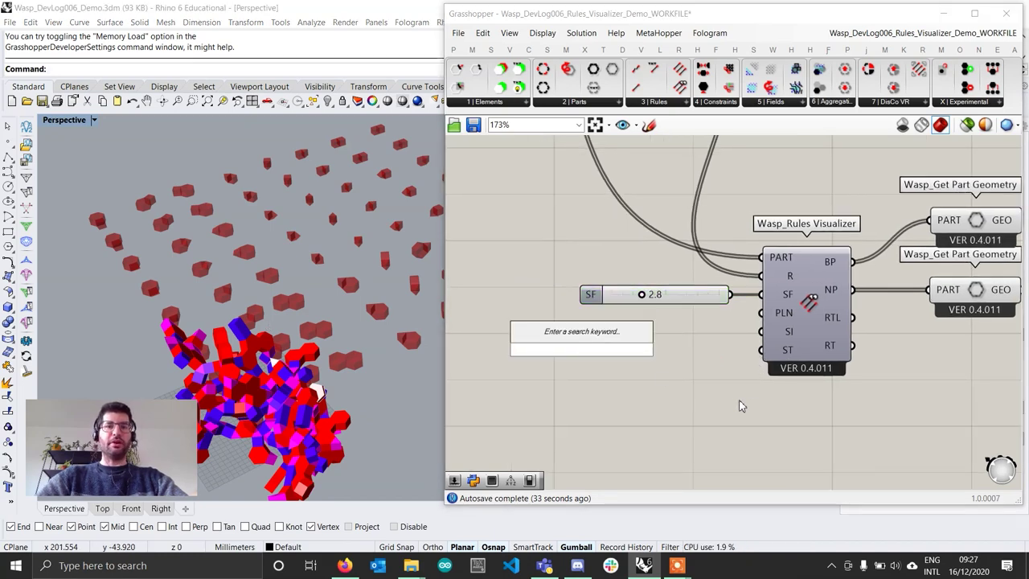
text(xy)
click(585, 339)
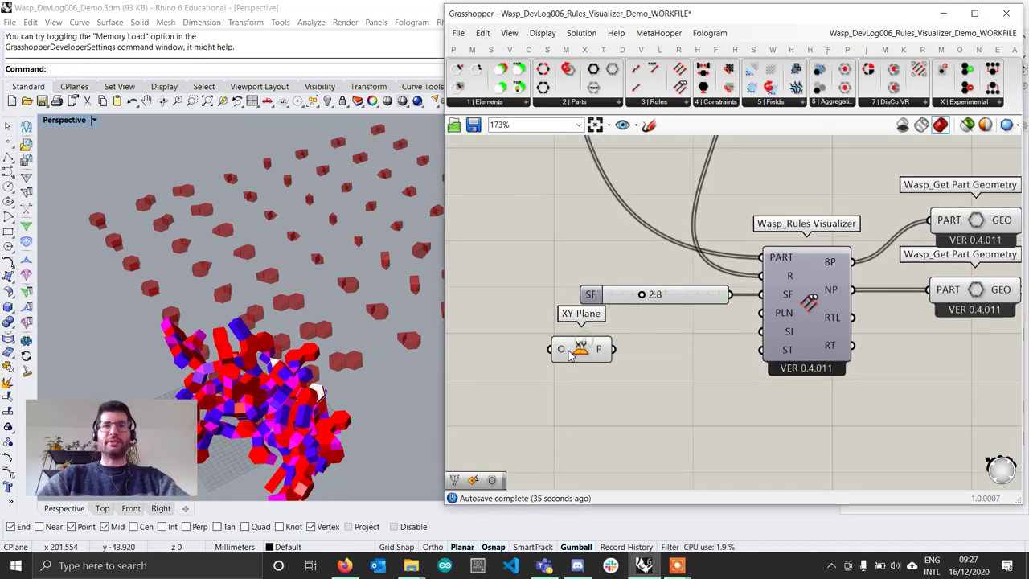
drag(584, 346, 630, 356)
Add a Construct Point component and use its point as the XY Plane's origin
right_drag(576, 356, 672, 365)
double_click(596, 380)
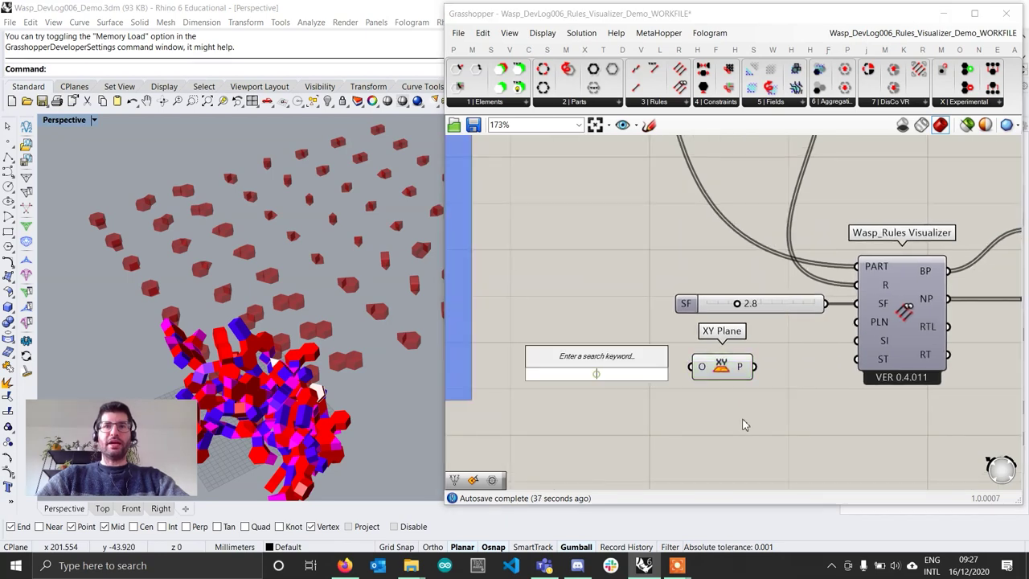
text(xyz)
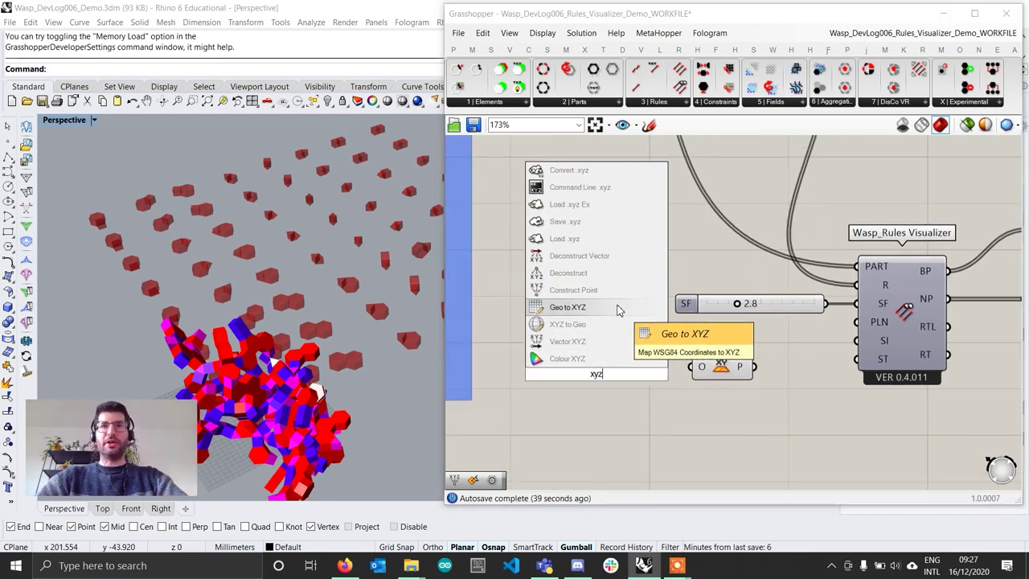
click(574, 289)
drag(631, 366, 664, 377)
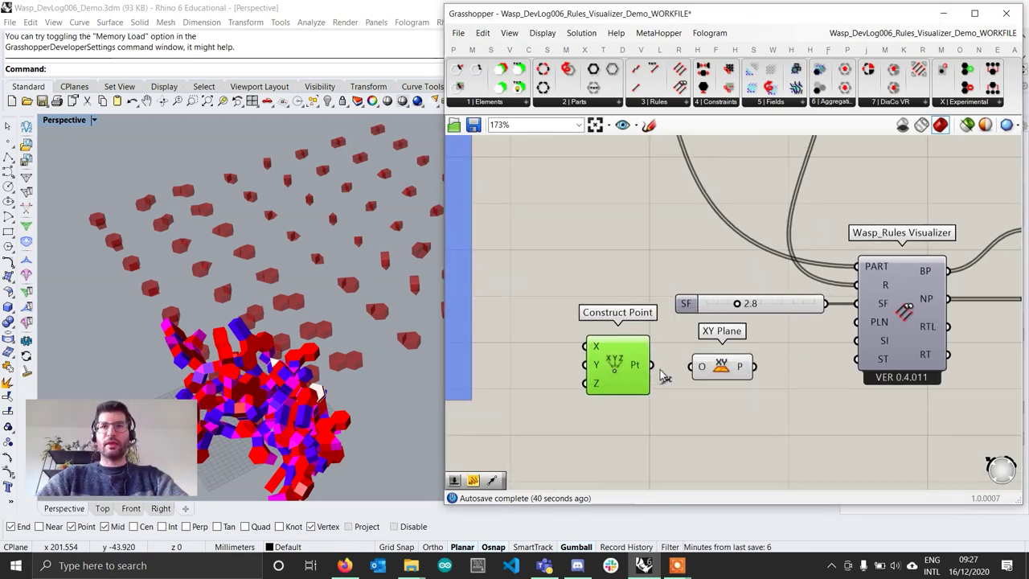
Add a panel containing -500 and feed it into the Construct Point's X input, aligned beside it
double_click(594, 378)
text(")
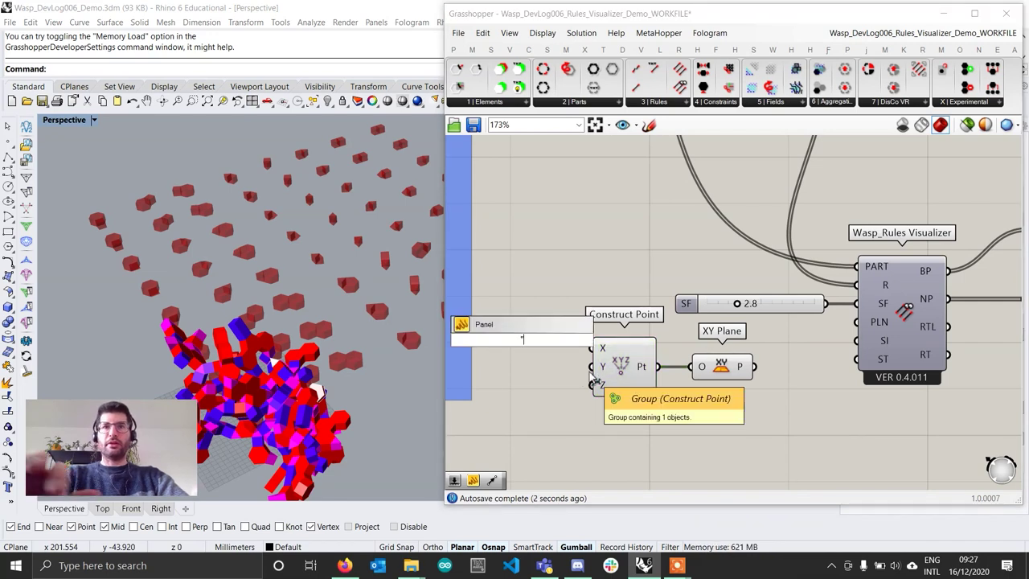
text(-500)
key(Return)
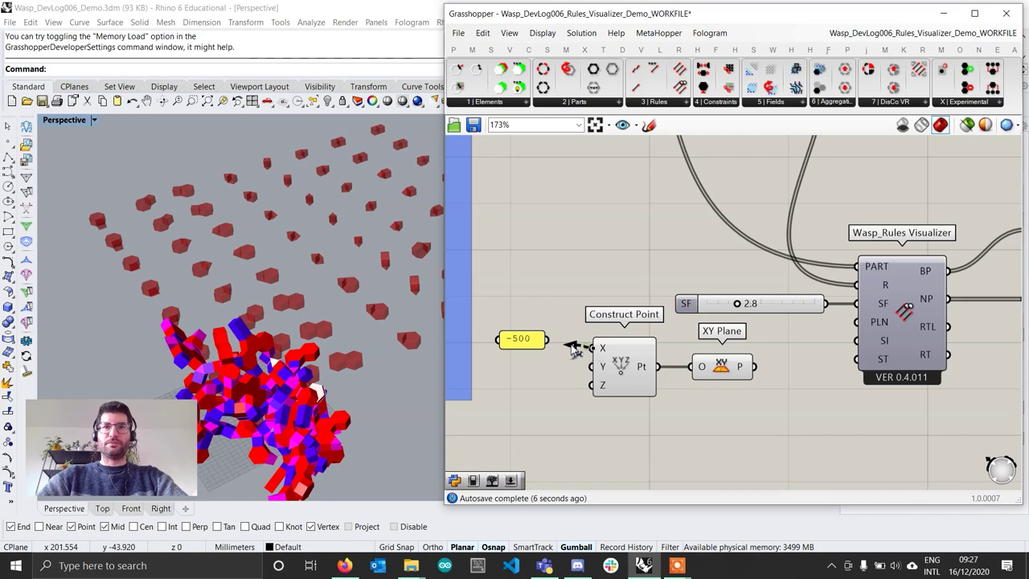
drag(521, 343, 543, 350)
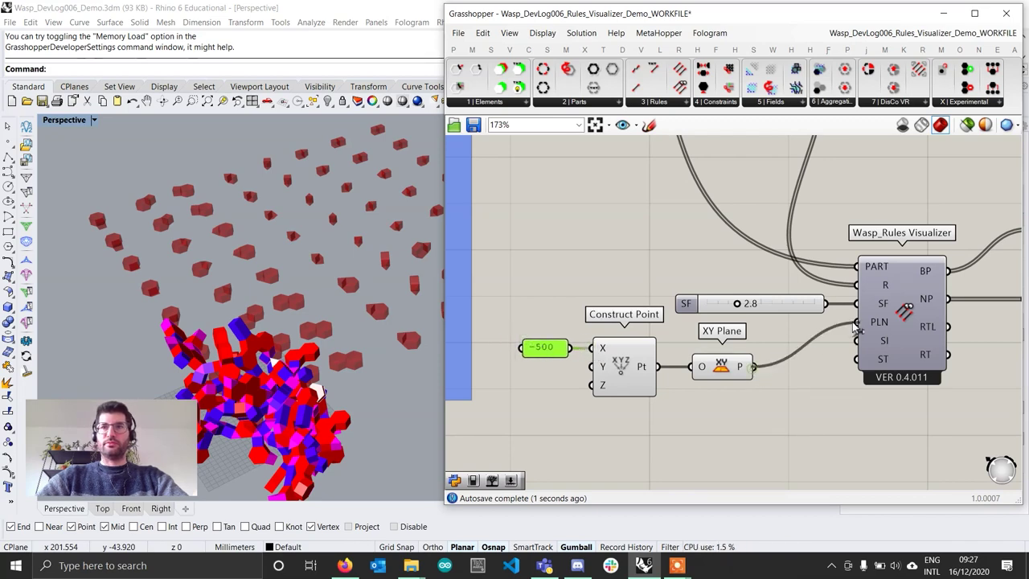
Connect the XY Plane to the Rules Visualizer's PLN input and view the relocated rule grid next to the aggregation
drag(857, 327, 857, 324)
scroll(327, 305, down, 10)
shift+right_drag(329, 309, 328, 365)
scroll(328, 365, up, 6)
right_drag(546, 381, 638, 382)
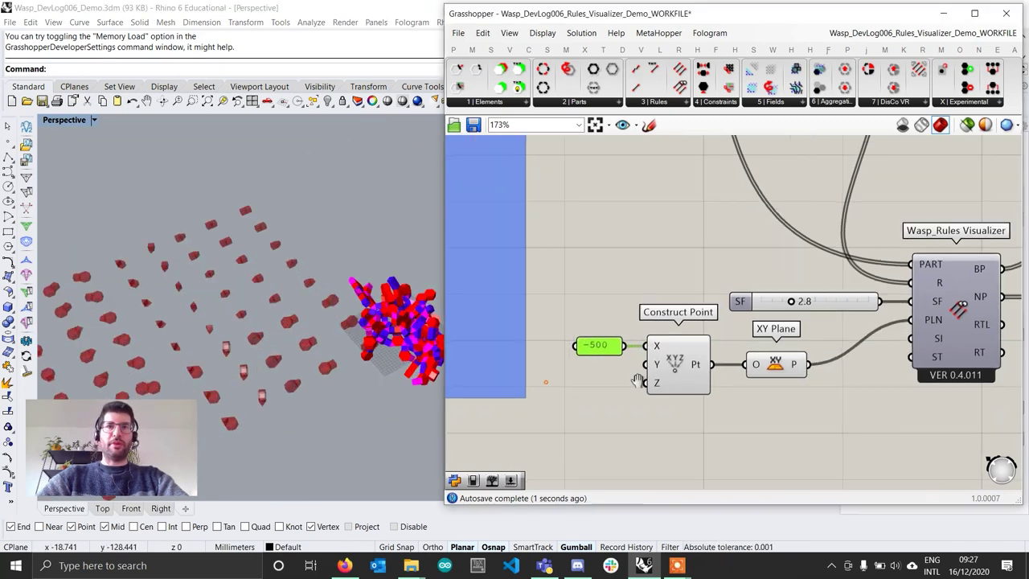
Change the X coordinate panel to -600 and view the rule grid's distance from the aggregation
double_click(627, 341)
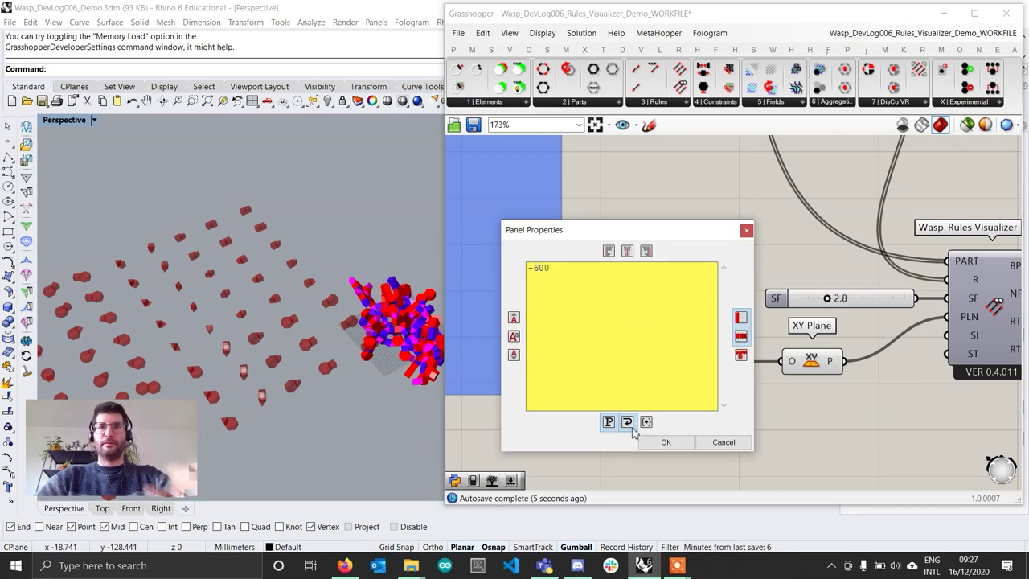
click(666, 442)
scroll(290, 313, down, 5)
scroll(295, 287, up, 5)
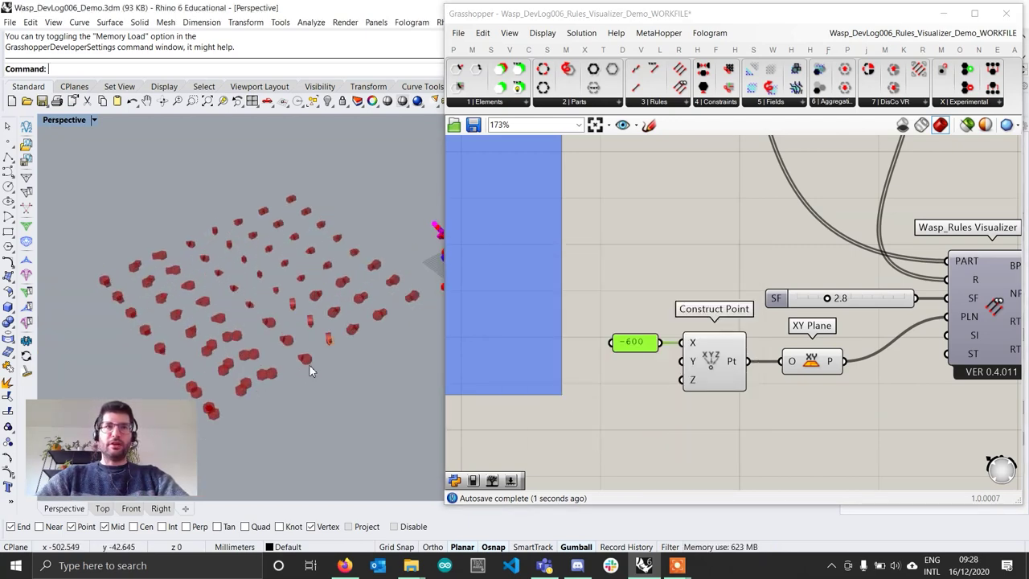
scroll(309, 364, down, 5)
scroll(283, 315, up, 2)
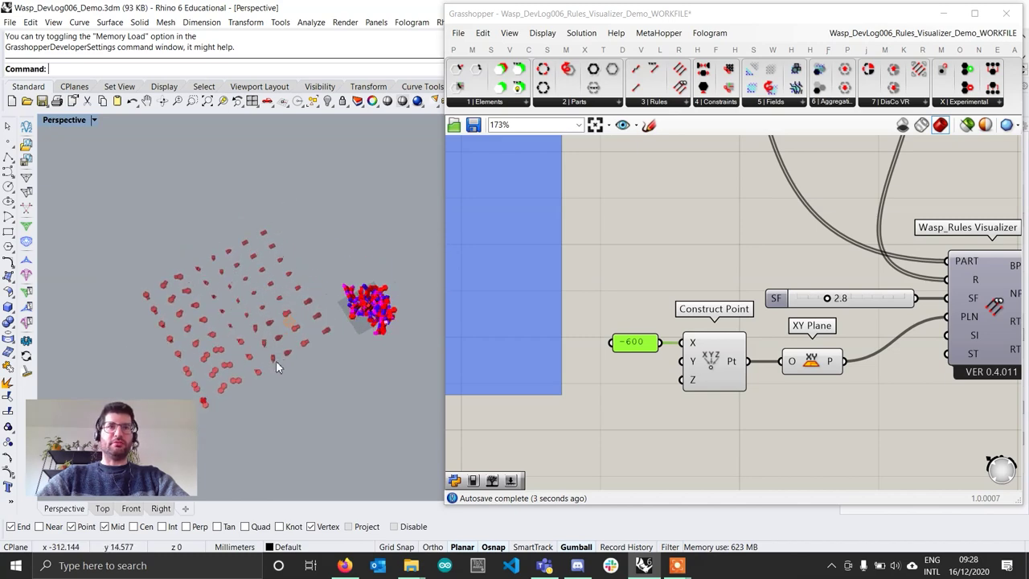
Examine the relocated rule grid by highlighting the geometry of each Get Part Geometry component
right_drag(852, 404, 776, 404)
right_drag(935, 396, 783, 374)
right_drag(880, 339, 846, 361)
shift+right_drag(378, 369, 374, 338)
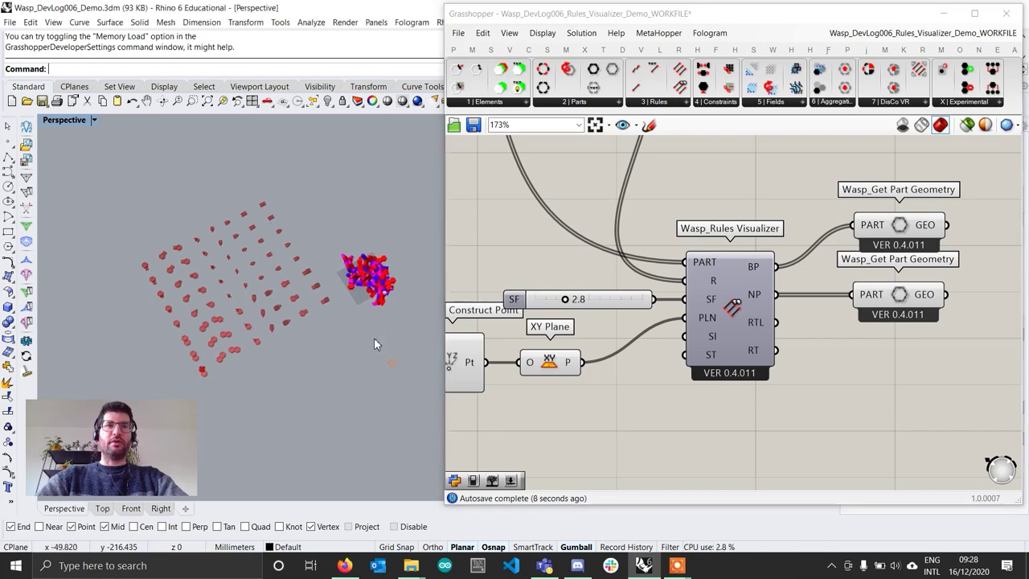
scroll(374, 337, up, 2)
right_drag(906, 373, 821, 355)
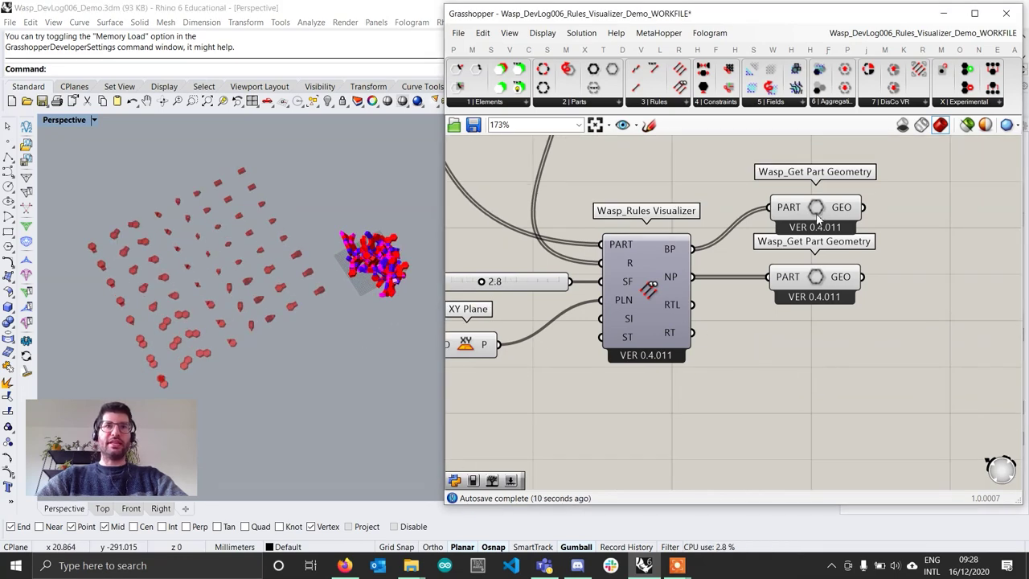
click(817, 216)
click(819, 258)
click(782, 297)
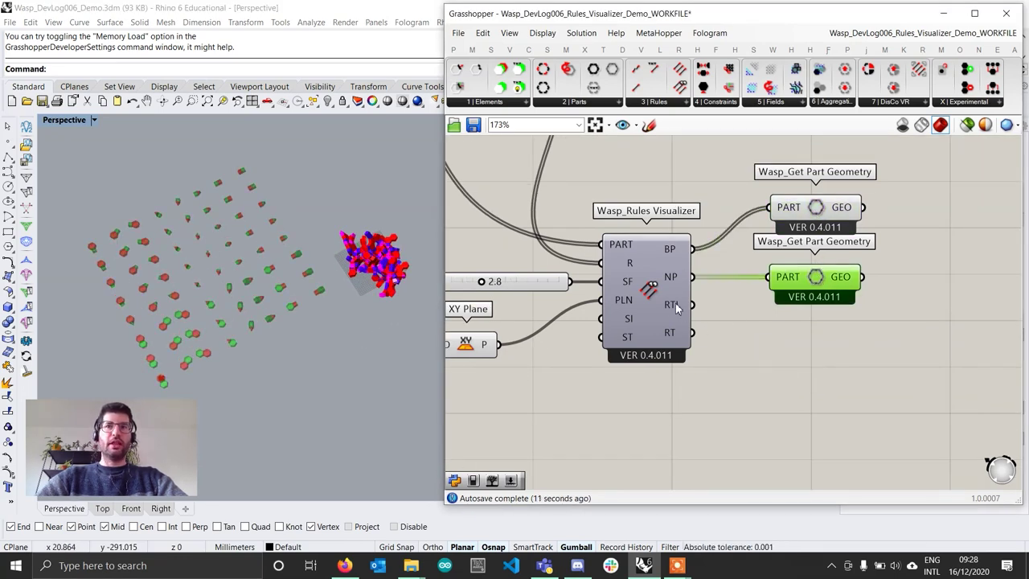
Add a Text Tag 3D component and place it below the two Get Part Geometry components
mouse_move(674, 310)
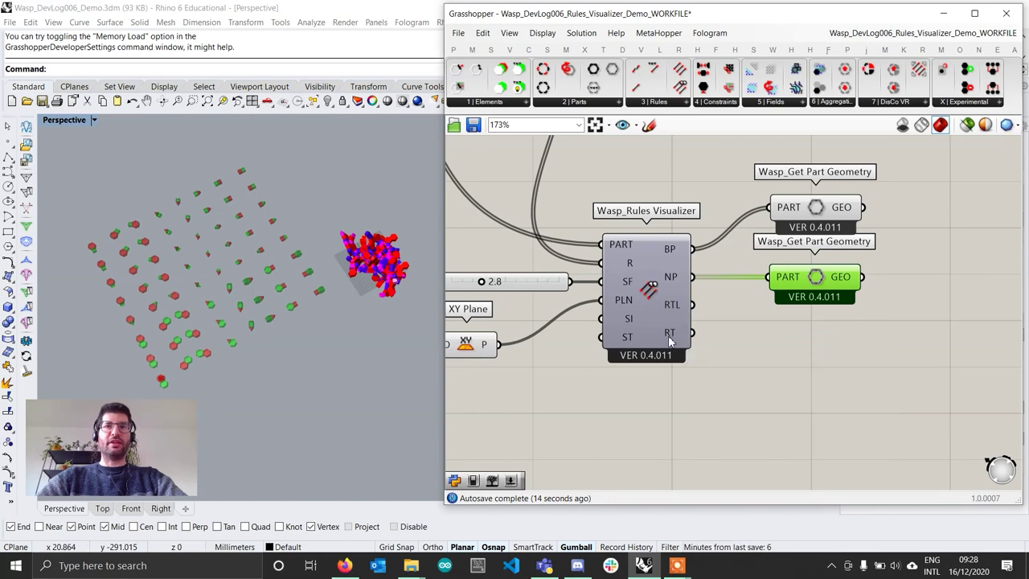
mouse_move(670, 341)
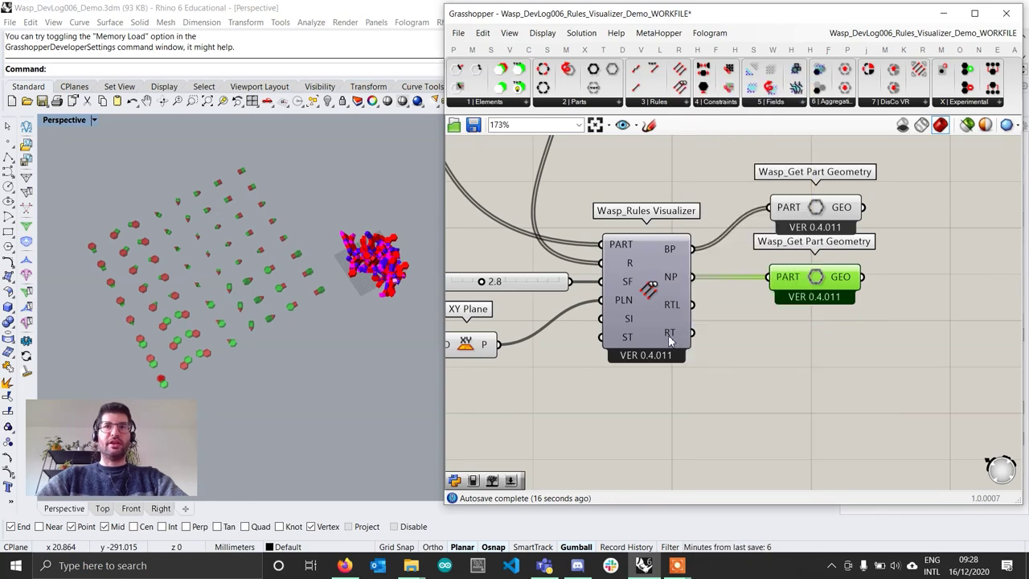
double_click(730, 367)
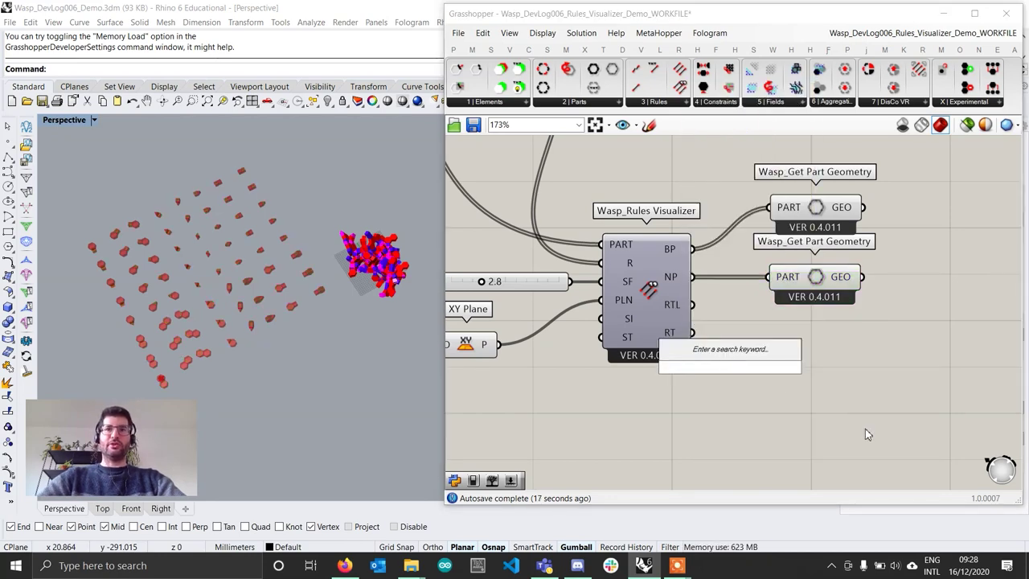
text(text t)
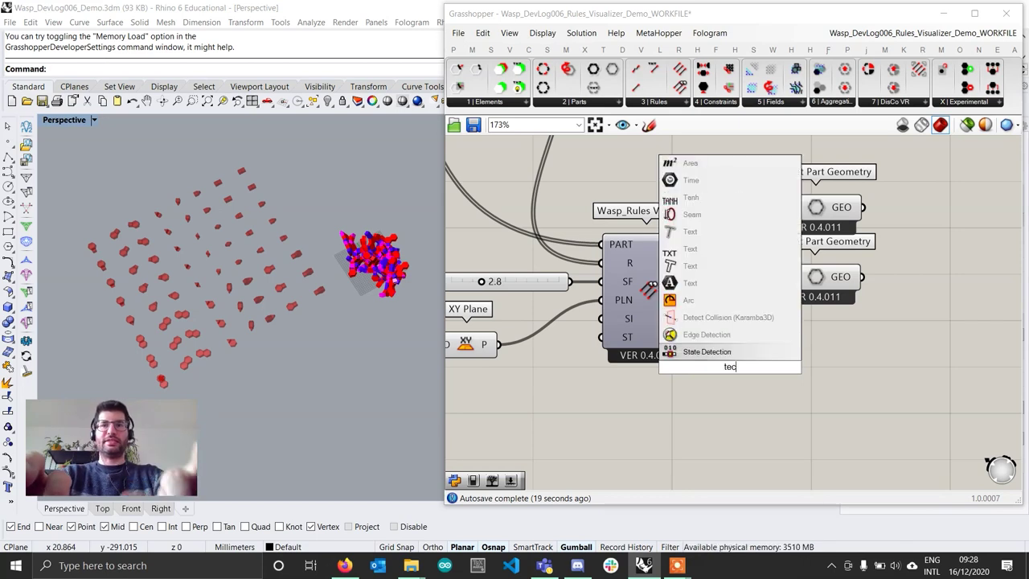
text(ag)
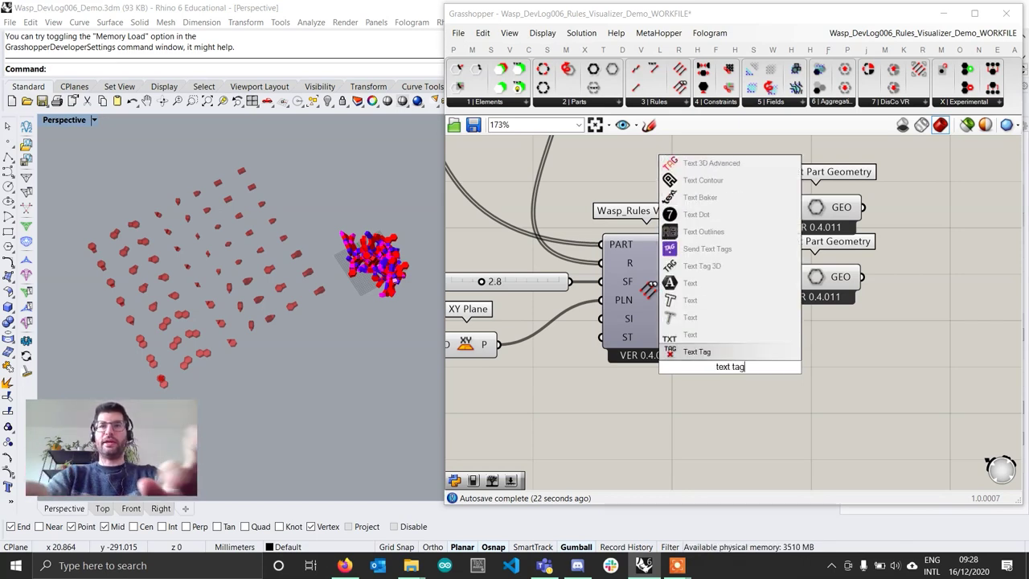
key(Up)
key(Up)
key(Up)
key(Up)
key(Up)
key(Return)
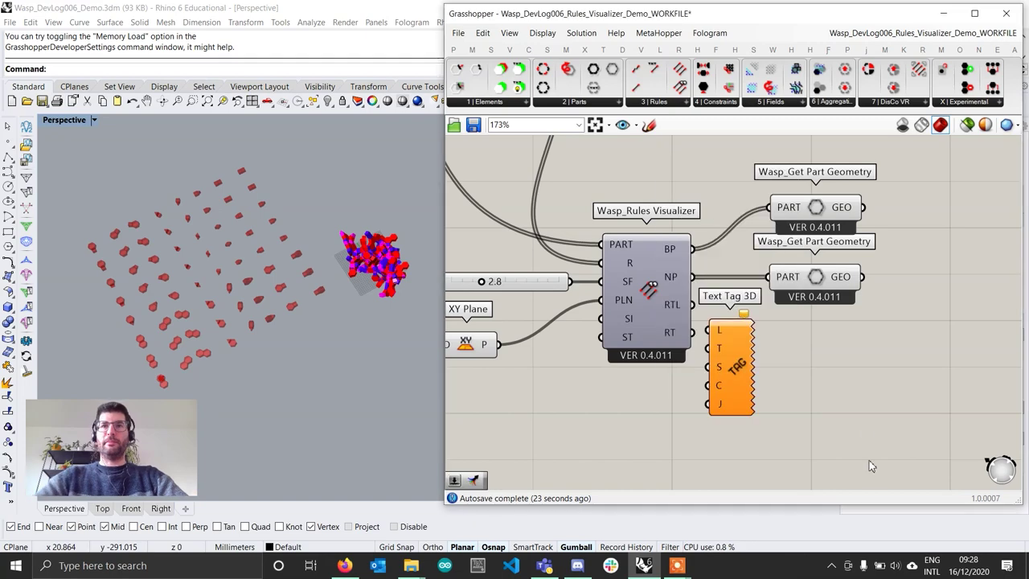
drag(729, 362, 789, 387)
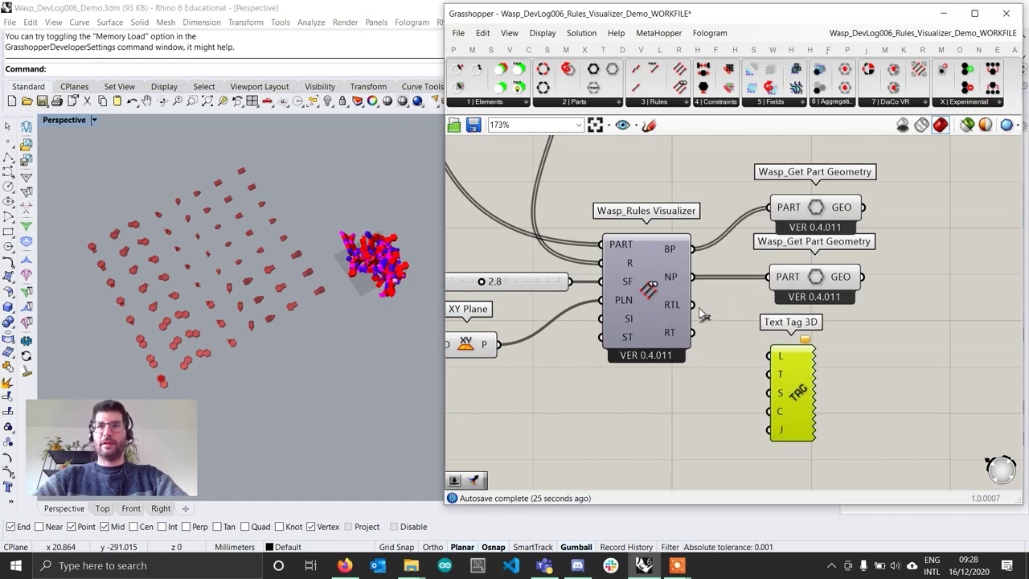
Connect the Rules Visualizer's RTL output to the Text Tag 3D's L input and RT to T, and reposition the tag component
drag(690, 304, 772, 356)
drag(786, 393, 796, 389)
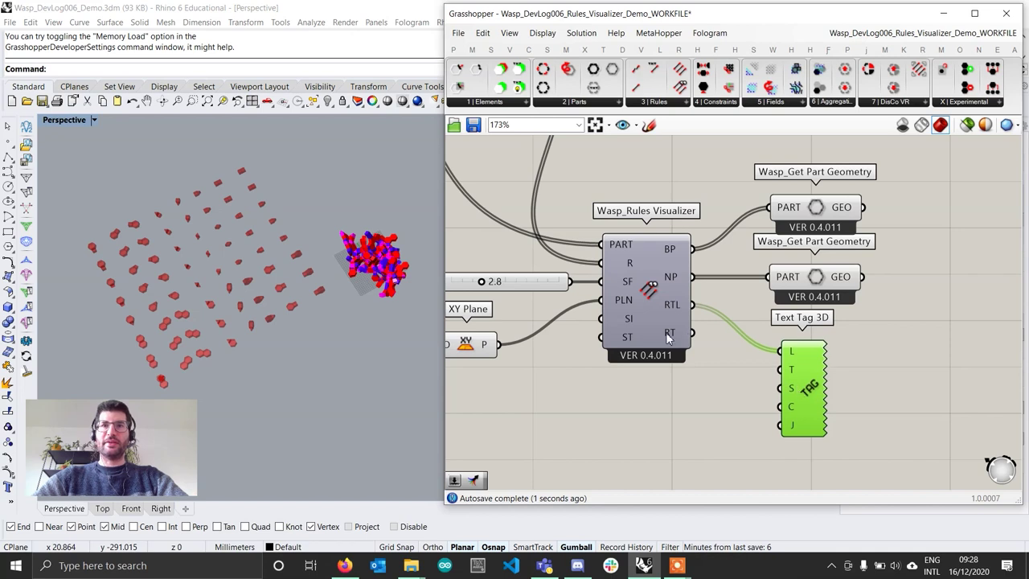
drag(805, 394, 828, 402)
click(687, 399)
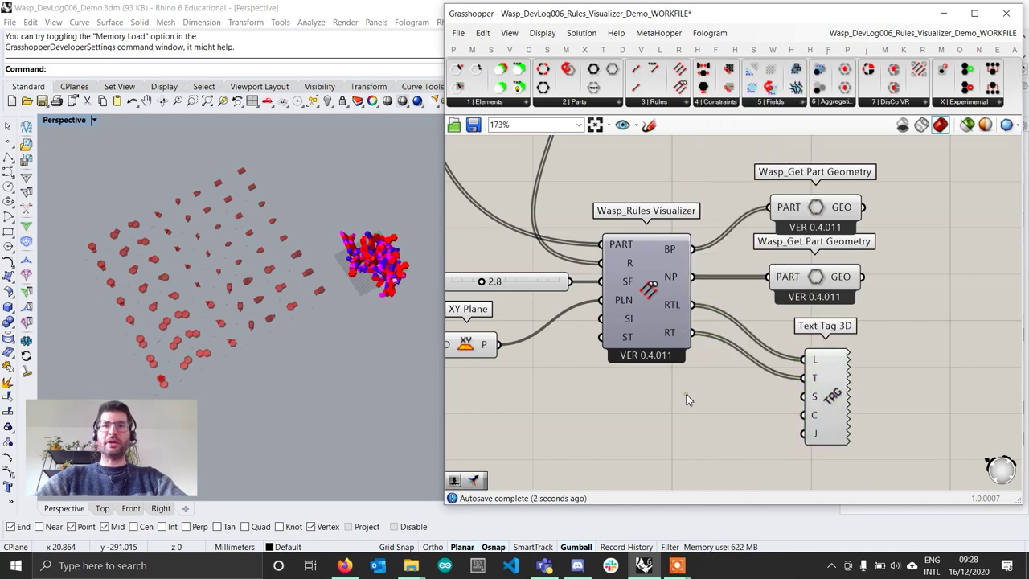
Add a number slider with value 4 and connect it to the Text Tag 3D's S (size) input
double_click(697, 400)
text(4)
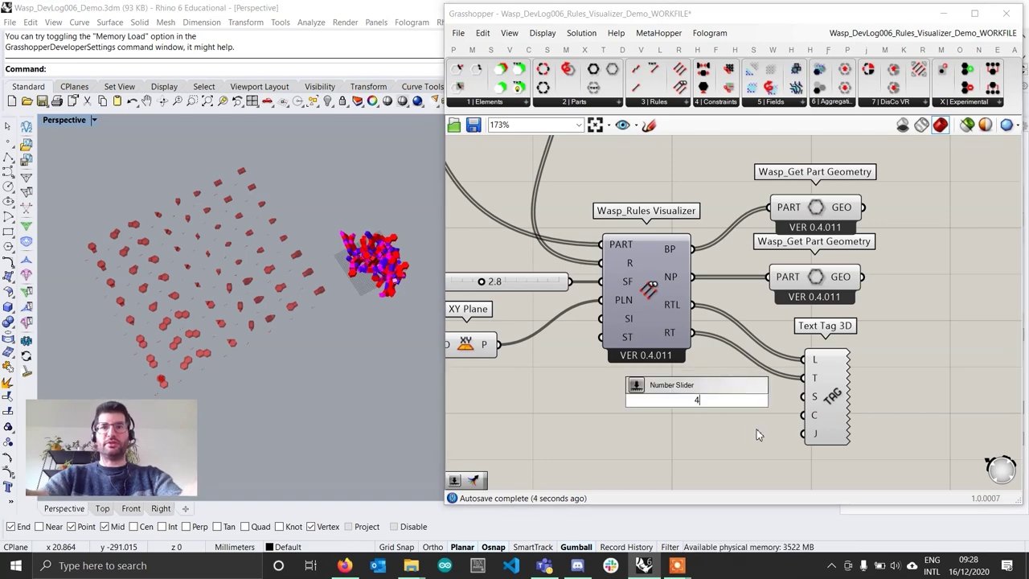
key(Return)
drag(804, 397, 772, 400)
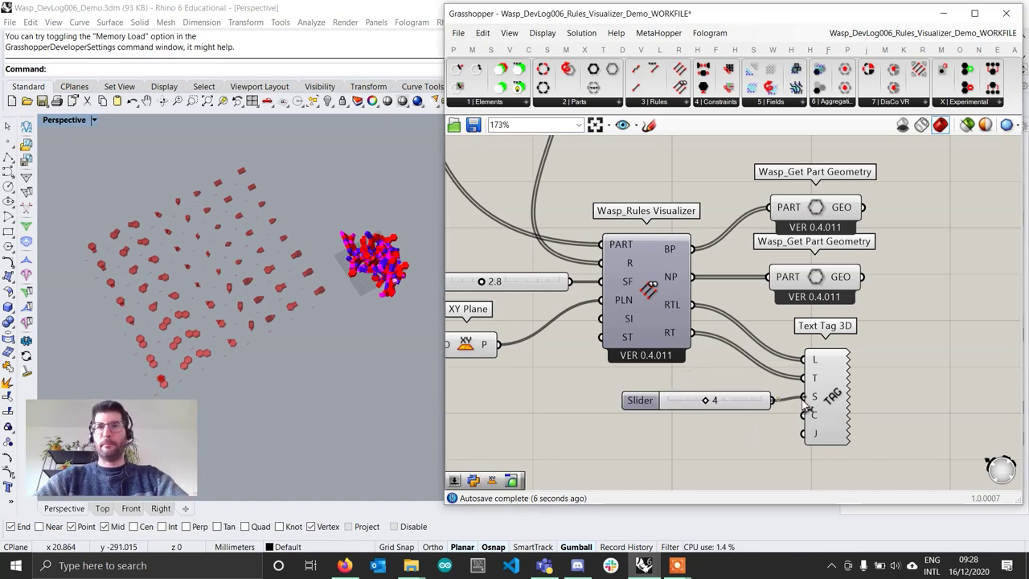
Examine the rule text labels beneath the part pairs across the rule grid, comparing the HEXA, TRI and BOX combinations
scroll(288, 309, up, 10)
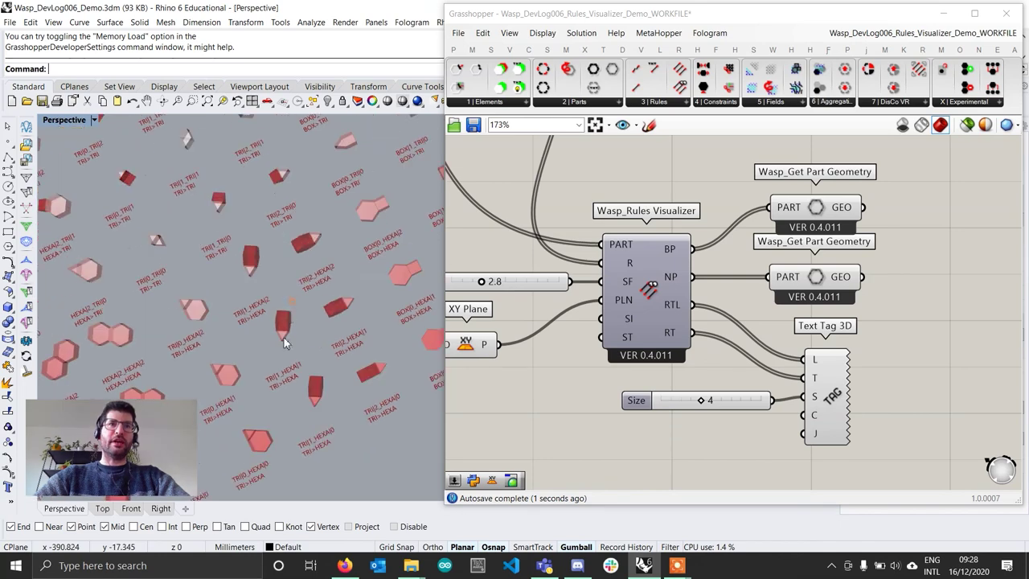
scroll(277, 286, down, 5)
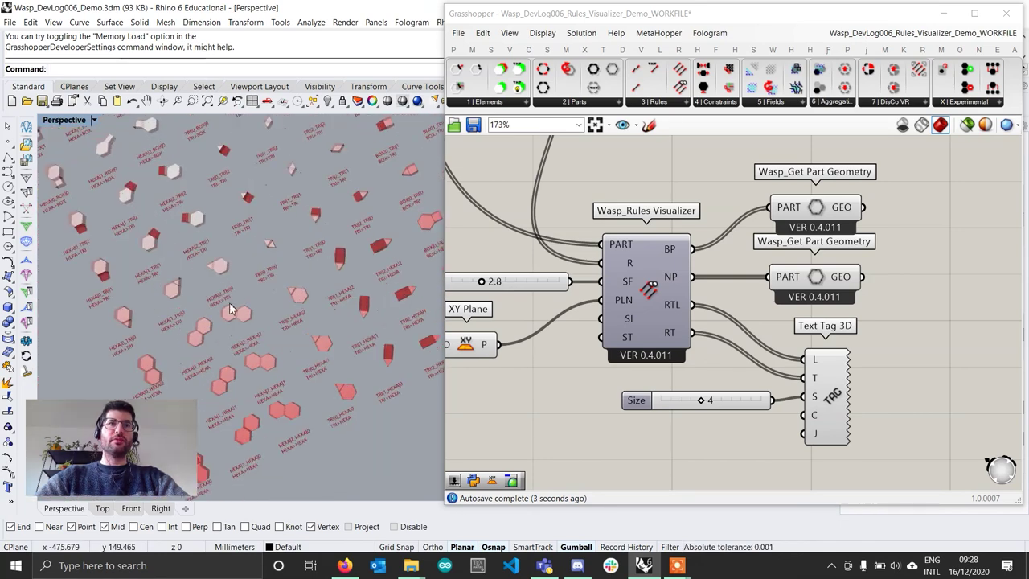
scroll(231, 303, up, 10)
scroll(277, 285, down, 5)
scroll(263, 298, up, 6)
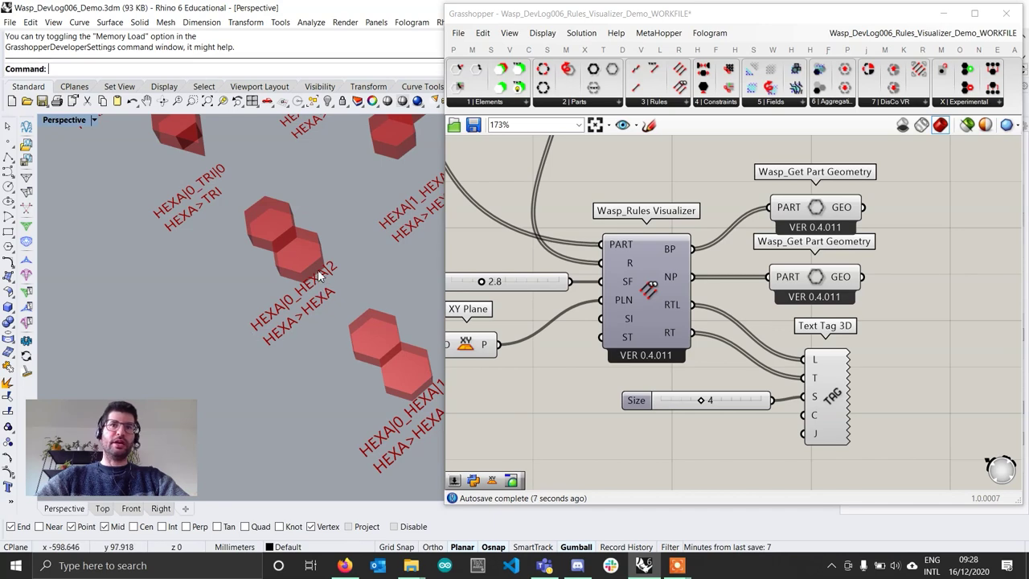
scroll(303, 318, down, 5)
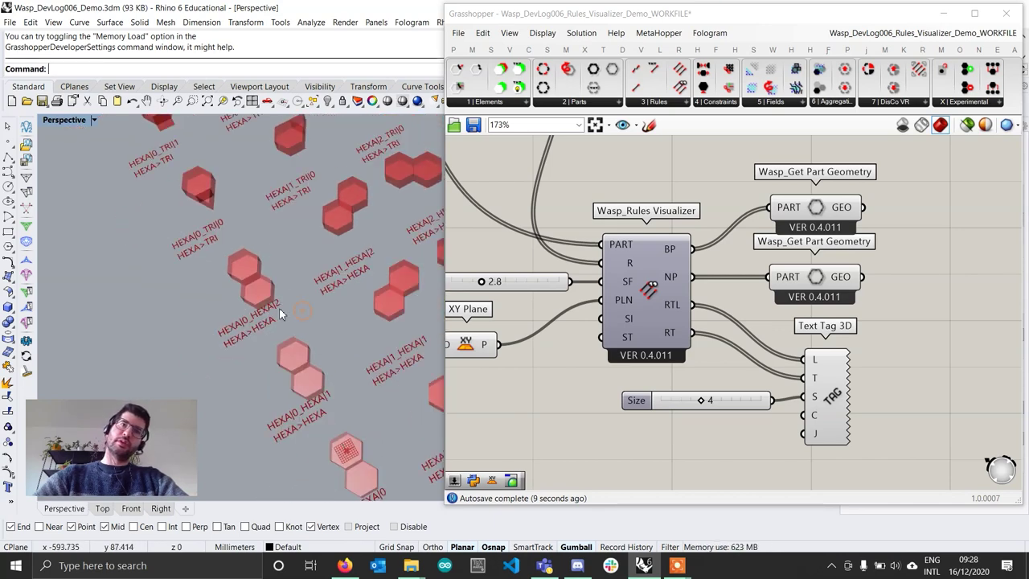
scroll(279, 307, up, 5)
scroll(304, 300, up, 4)
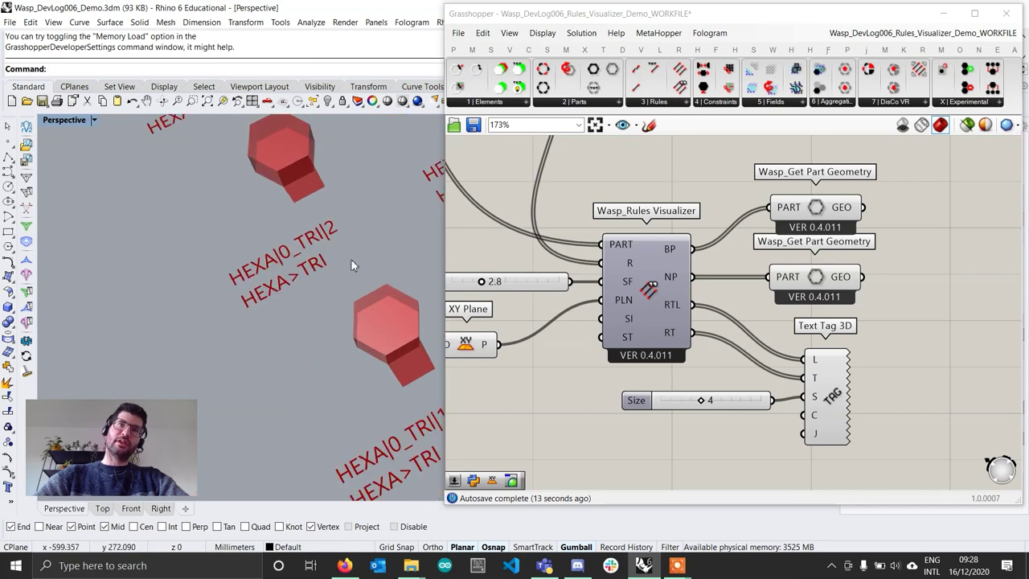
scroll(352, 266, down, 5)
scroll(271, 242, up, 5)
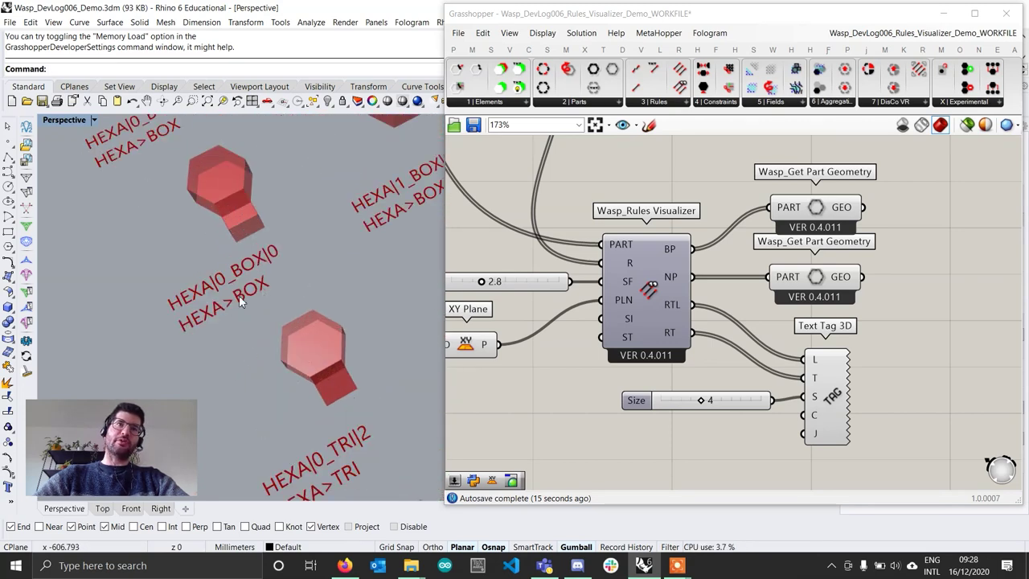
scroll(242, 294, down, 4)
scroll(259, 273, up, 1)
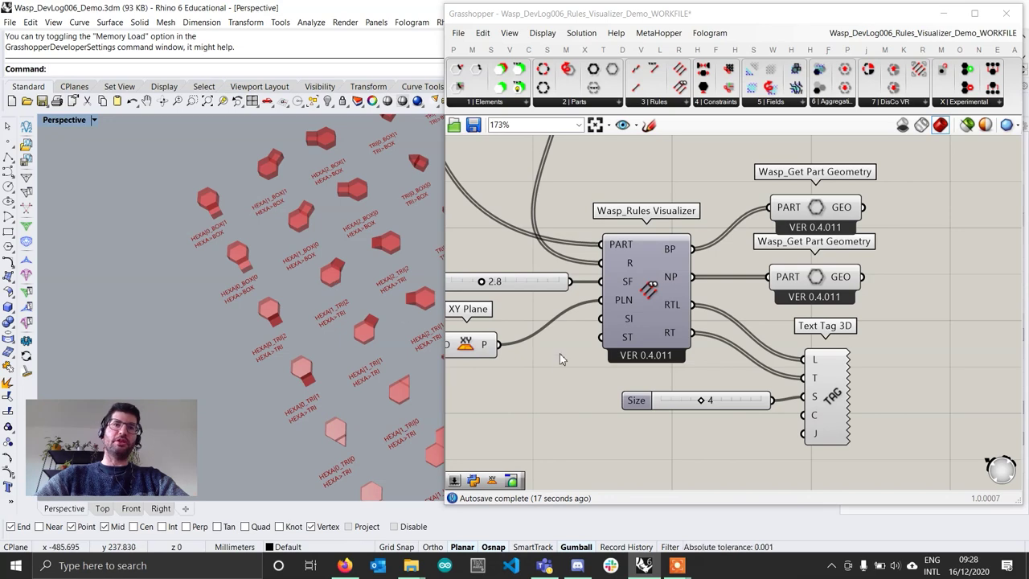
right_drag(560, 353, 720, 344)
scroll(265, 350, up, 2)
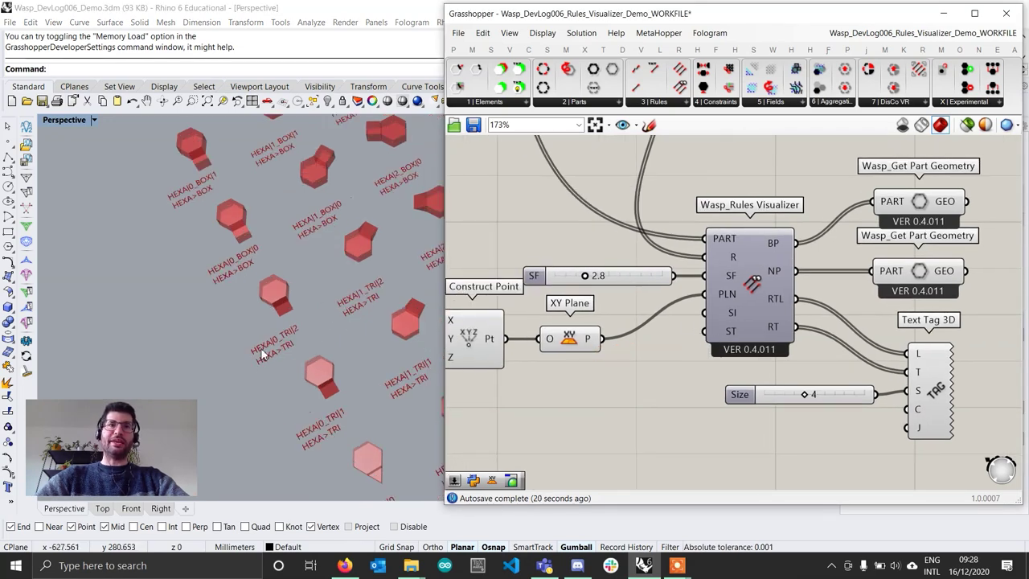
scroll(239, 320, down, 3)
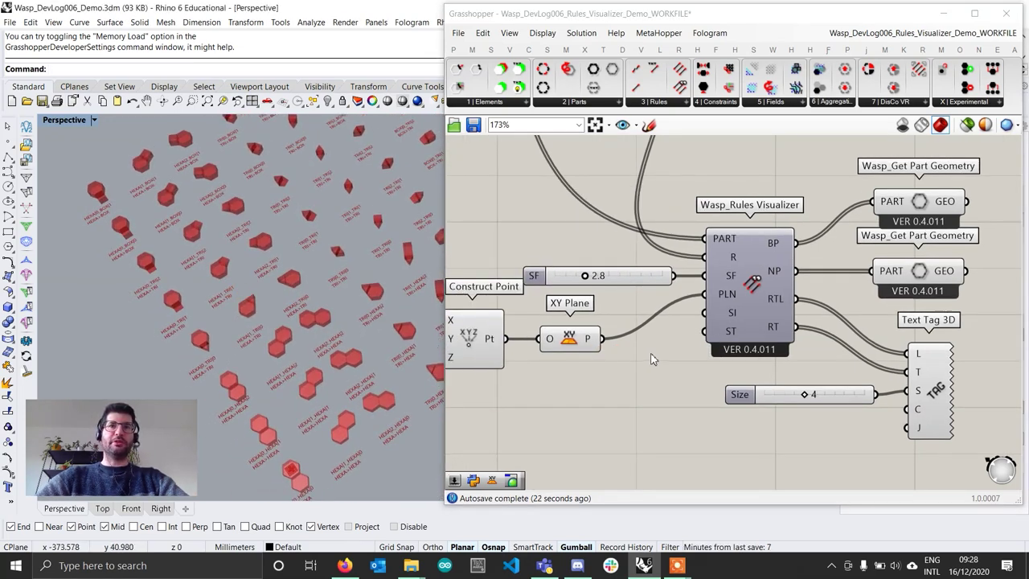
Add a Boolean Toggle below the XY Plane component and connect it to the Rules Visualizer's SI input
double_click(588, 379)
text(toggle)
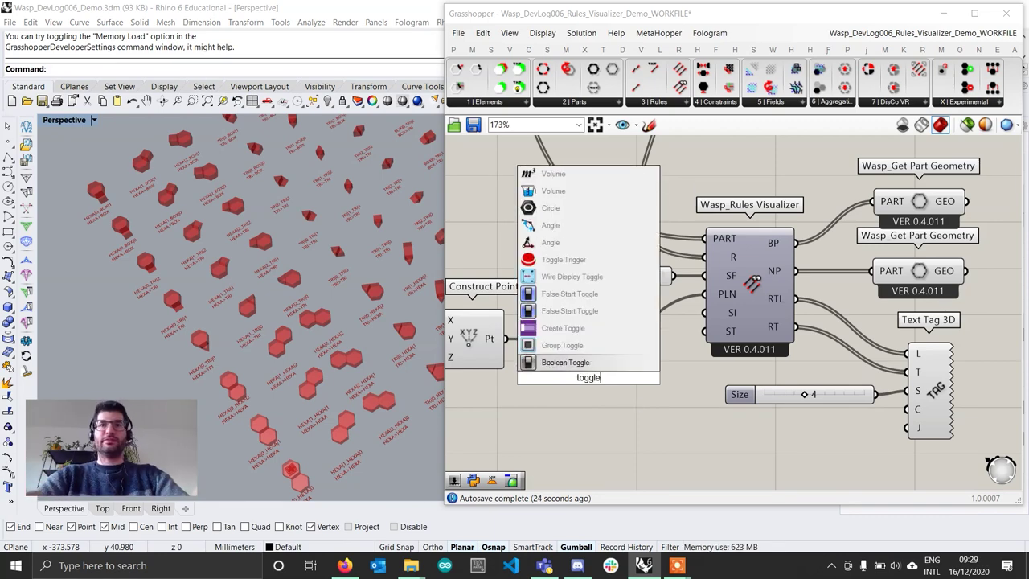
key(Return)
right_drag(649, 398, 695, 386)
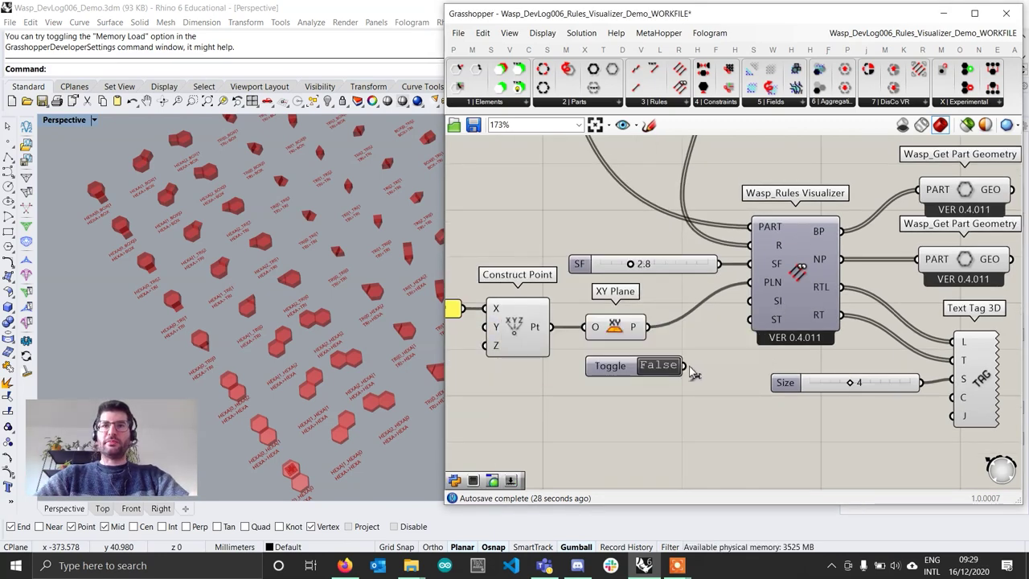
drag(684, 366, 747, 312)
drag(633, 368, 595, 374)
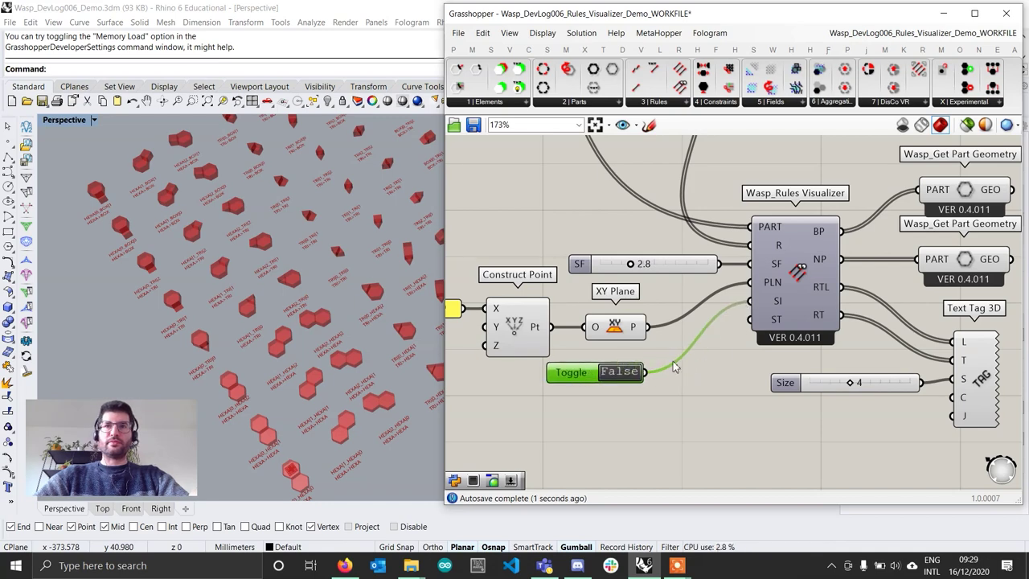
Set the SI toggle to True and check the rule index in the labels
double_click(620, 372)
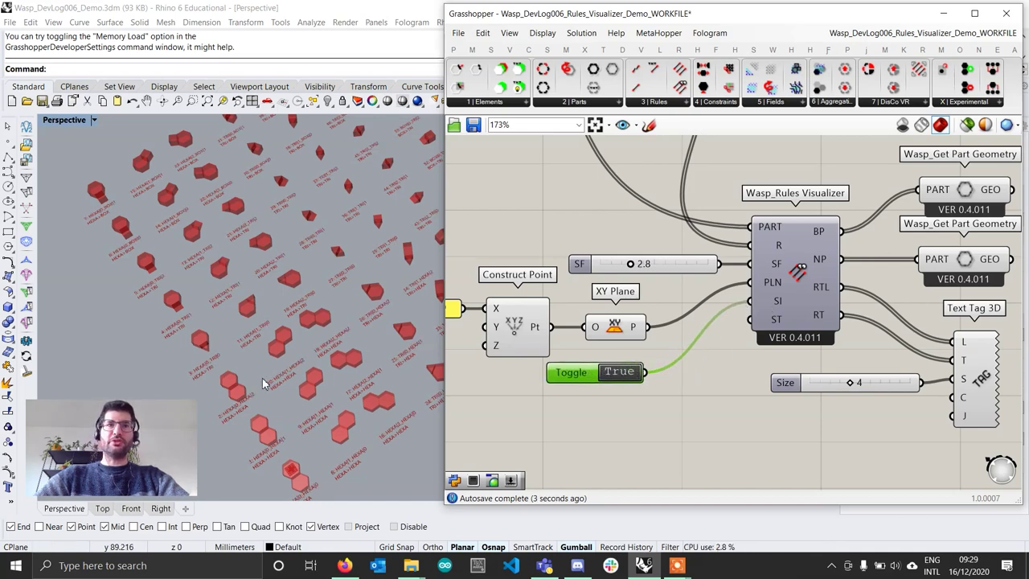
scroll(352, 351, up, 5)
scroll(321, 338, down, 8)
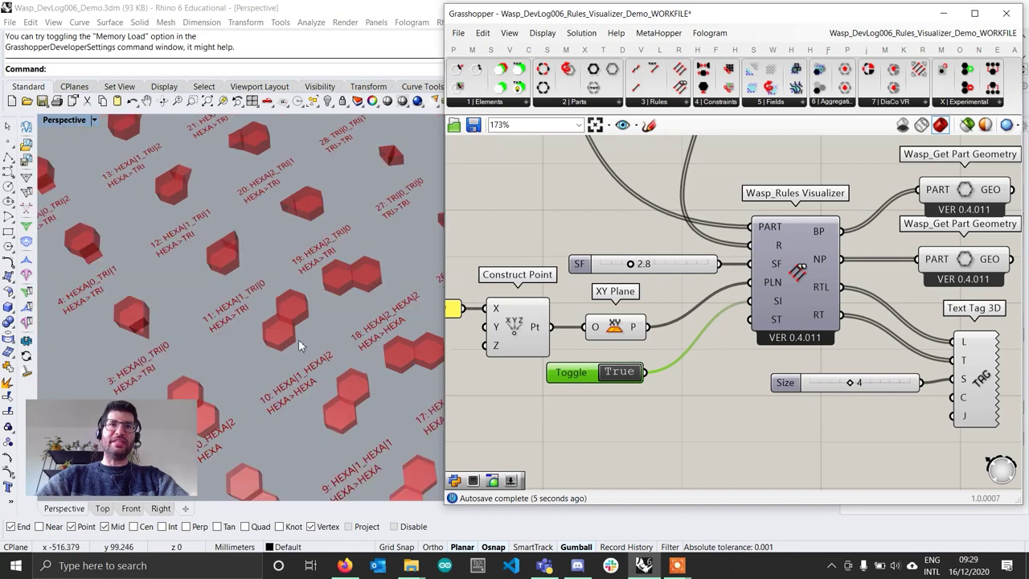
scroll(297, 406, up, 2)
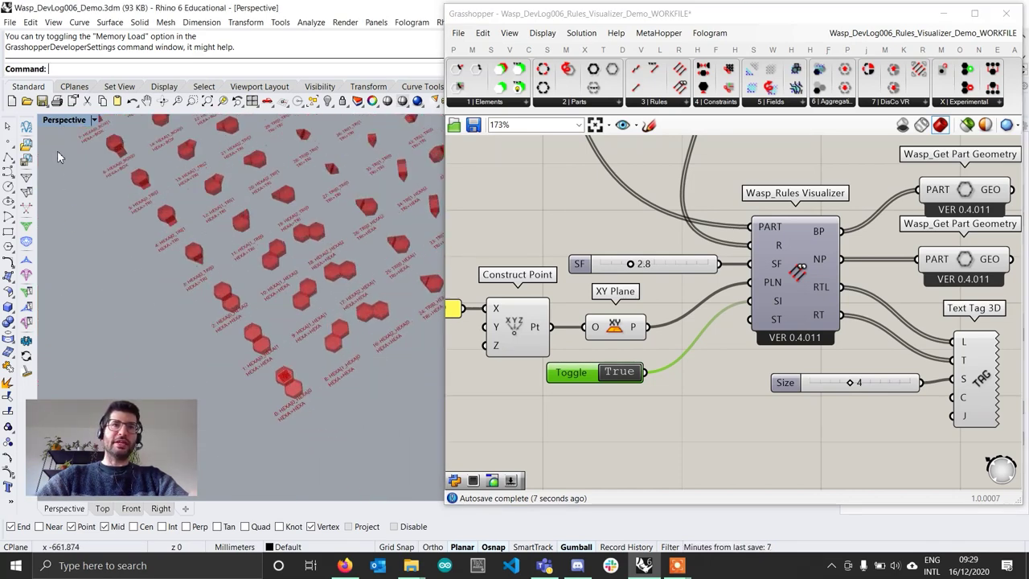
scroll(274, 402, up, 2)
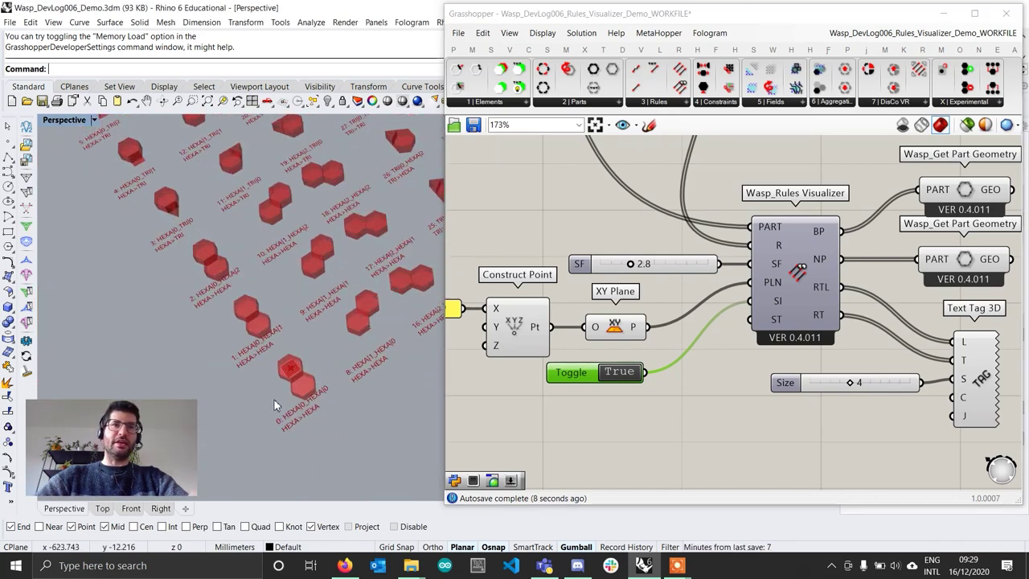
Duplicate the toggle, connect the copy to the Rules Visualizer's ST input with value False, and align the SI toggle above it
click(595, 381)
alt+drag(587, 379, 585, 408)
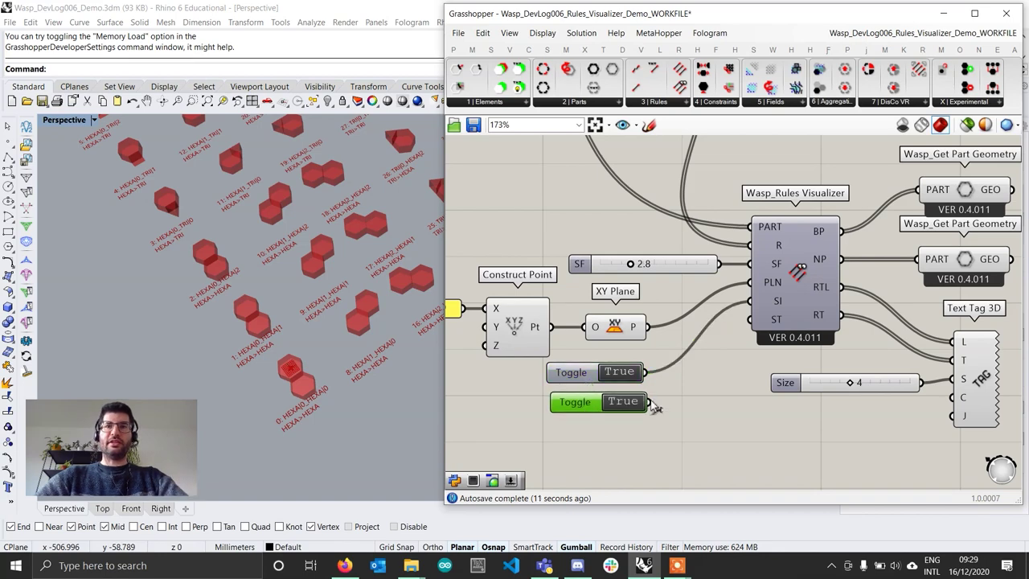
drag(652, 403, 751, 334)
double_click(627, 402)
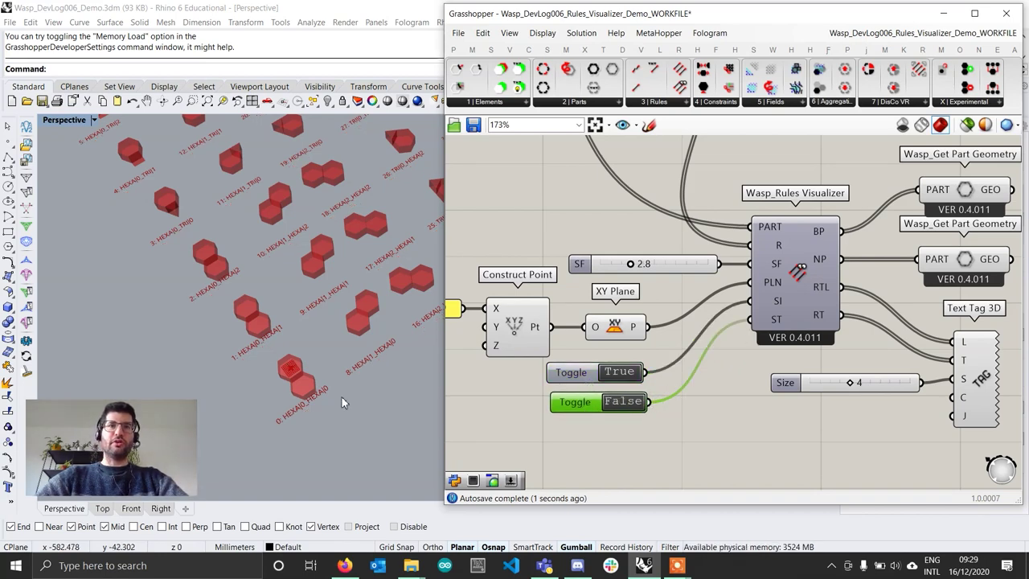
scroll(300, 300, down, 5)
scroll(297, 283, up, 3)
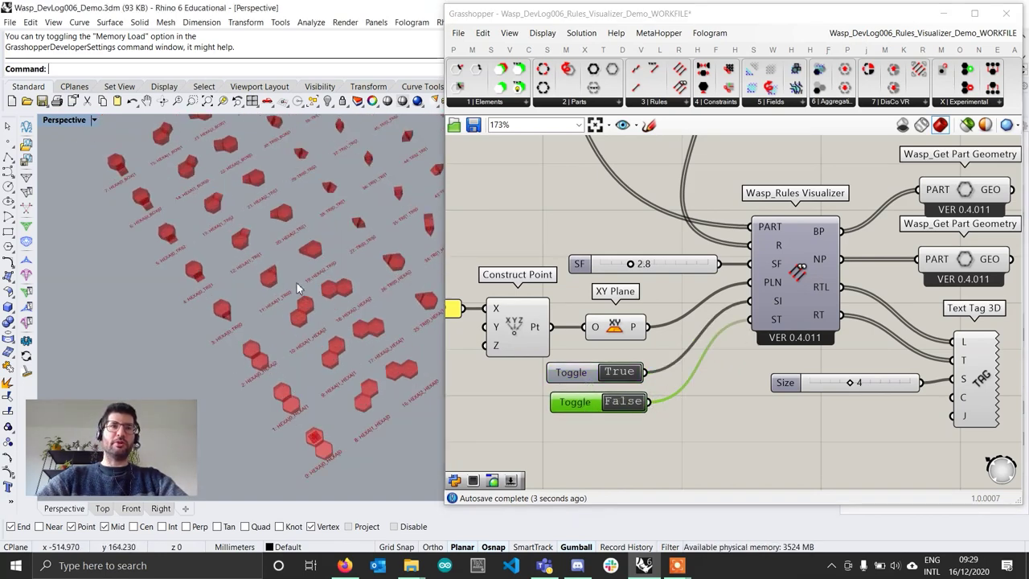
right_drag(341, 288, 276, 299)
scroll(358, 285, down, 3)
right_drag(361, 286, 303, 294)
scroll(305, 248, up, 5)
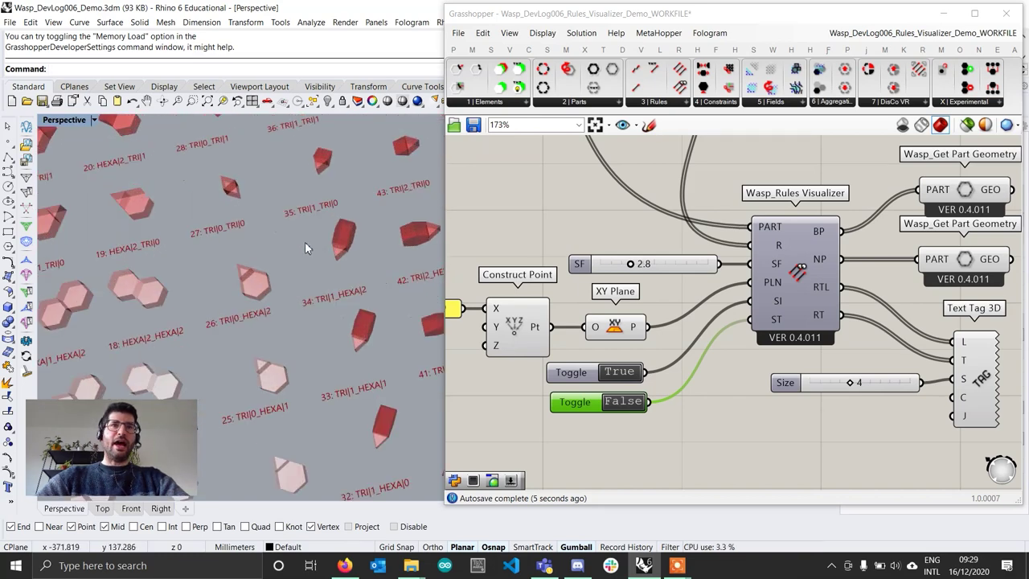
drag(576, 380, 580, 384)
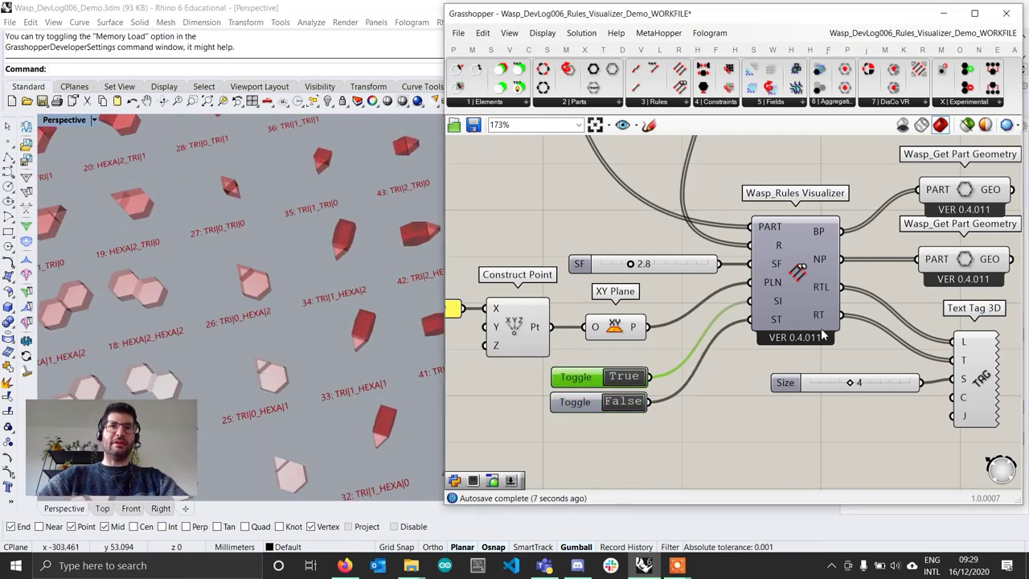
Examine the numbered rule labels up close and from different angles, along with the whole grid next to the aggregation
scroll(321, 292, down, 5)
right_drag(322, 292, 288, 250)
scroll(270, 262, up, 4)
scroll(268, 265, up, 6)
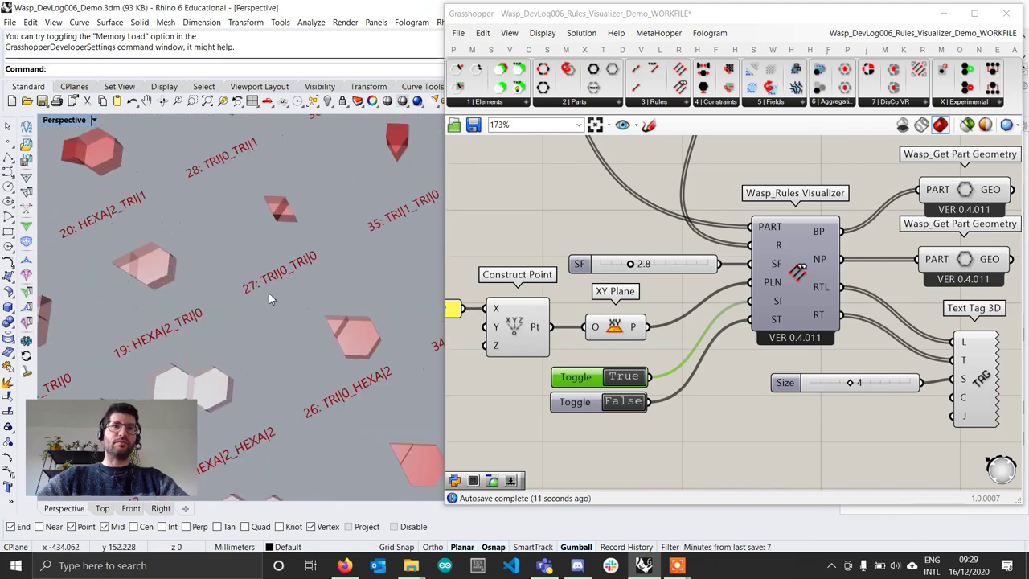
scroll(200, 292, down, 5)
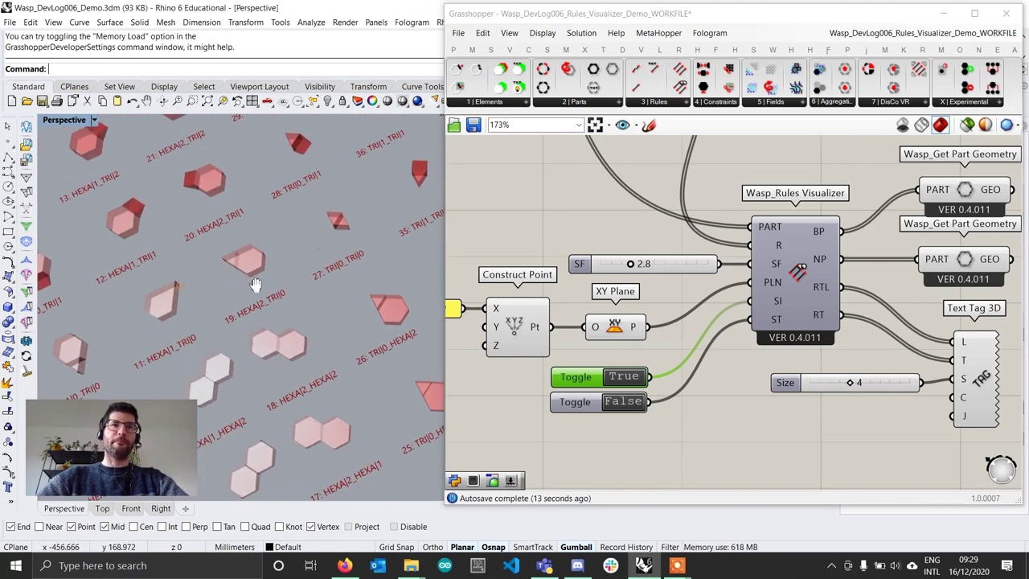
scroll(235, 326, up, 5)
scroll(209, 326, down, 5)
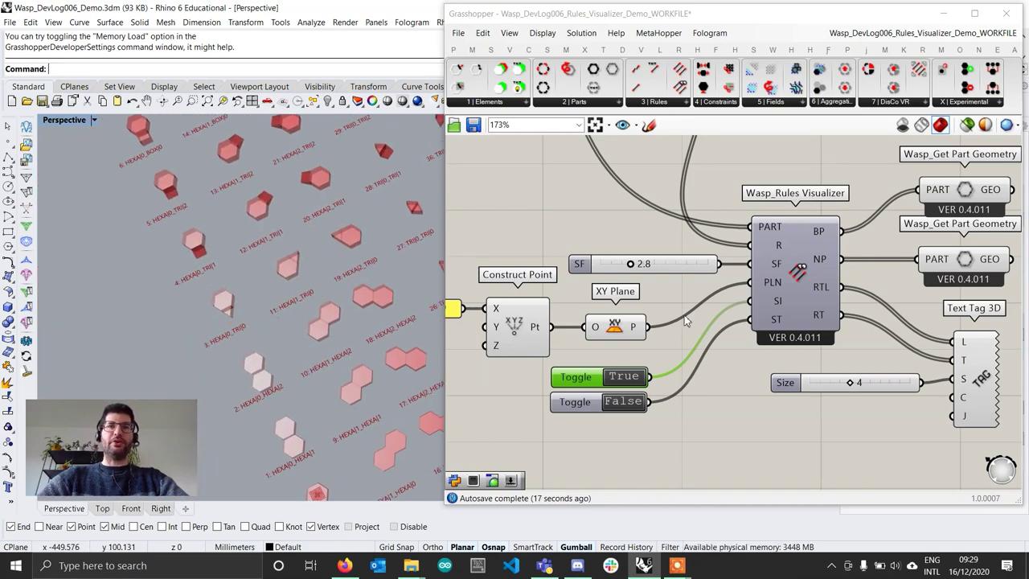
shift+right_drag(221, 361, 208, 336)
shift+right_drag(305, 294, 155, 346)
right_drag(249, 292, 257, 279)
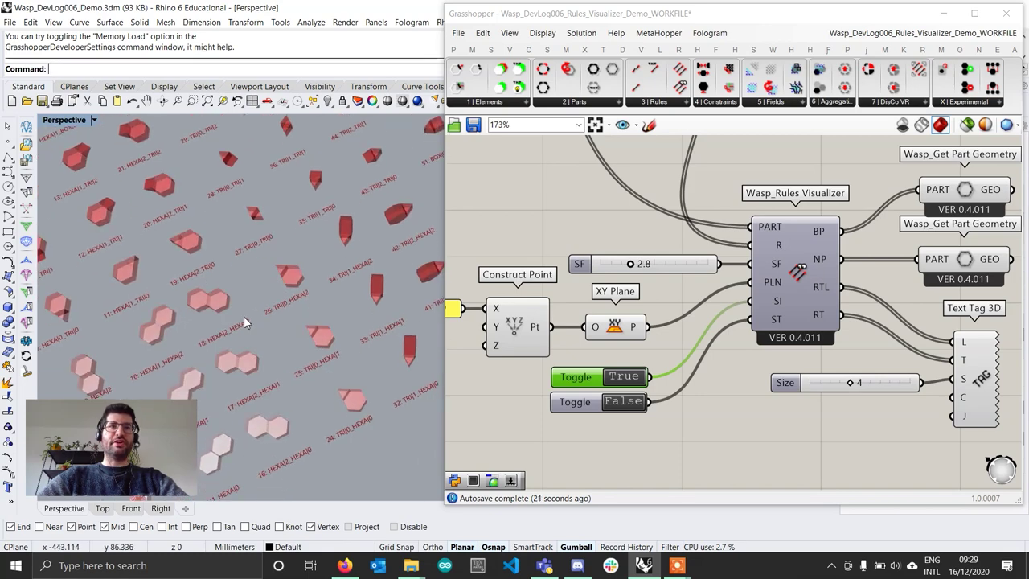
shift+right_drag(287, 245, 320, 259)
scroll(320, 259, down, 10)
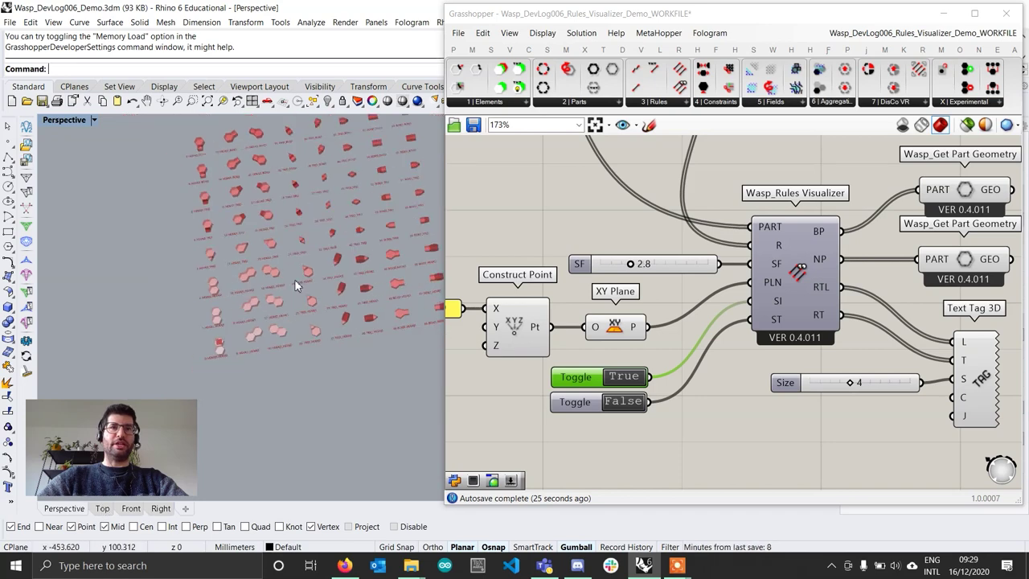
scroll(792, 283, down, 3)
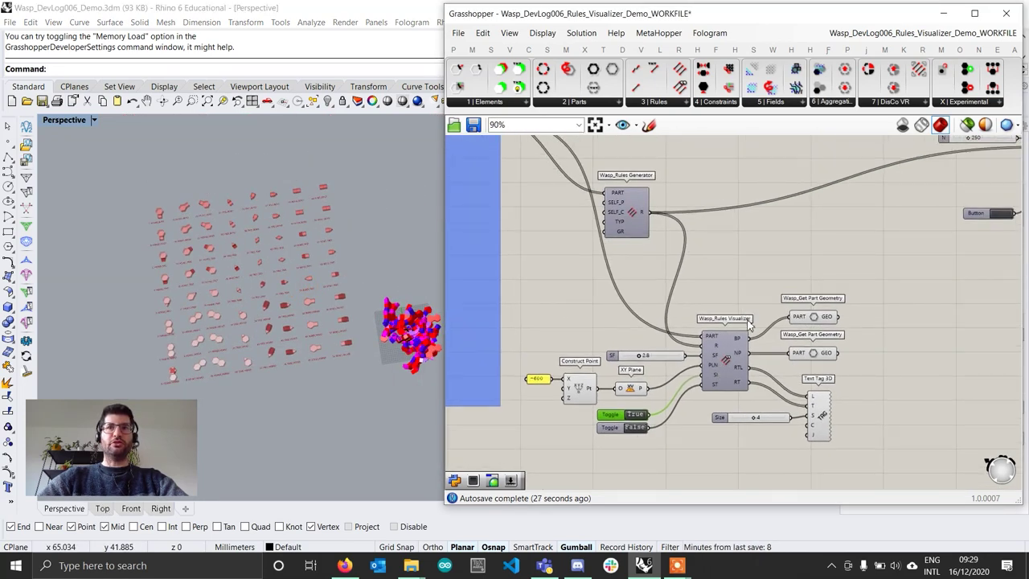
scroll(747, 321, up, 1)
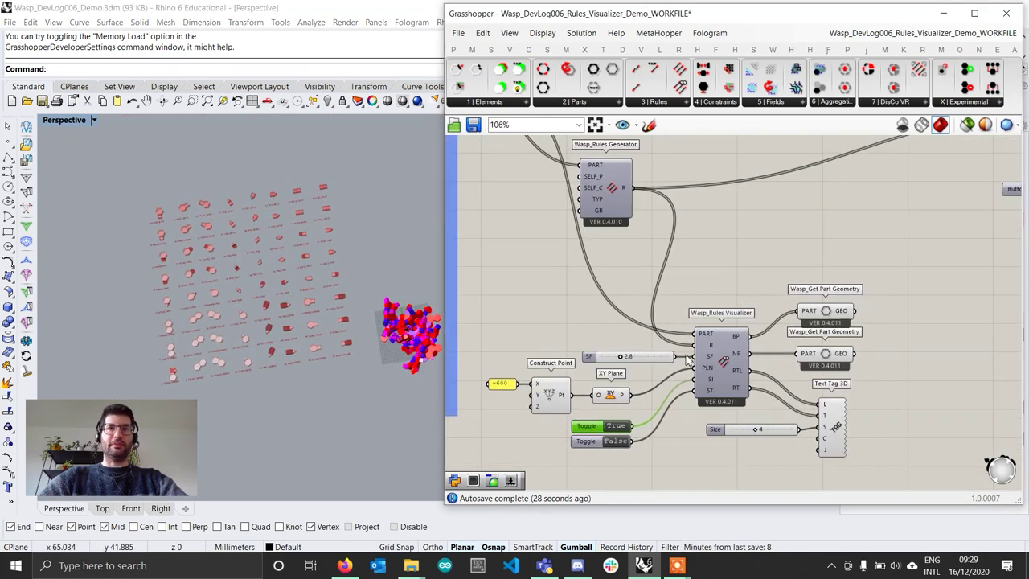
Switch to the Top view and frame the lower rows of the rule grid with their labels
click(102, 509)
scroll(344, 201, down, 3)
scroll(207, 223, up, 4)
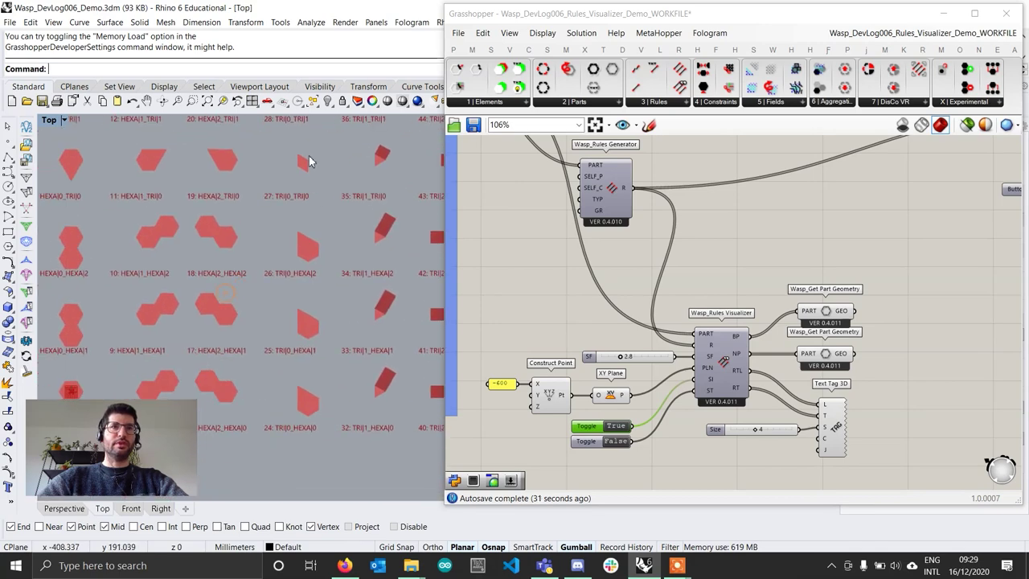
right_drag(225, 293, 308, 262)
Add a List Item component between the Rules Generator and the aggregation, and check the rule indices in the Top view
right_drag(811, 214, 727, 277)
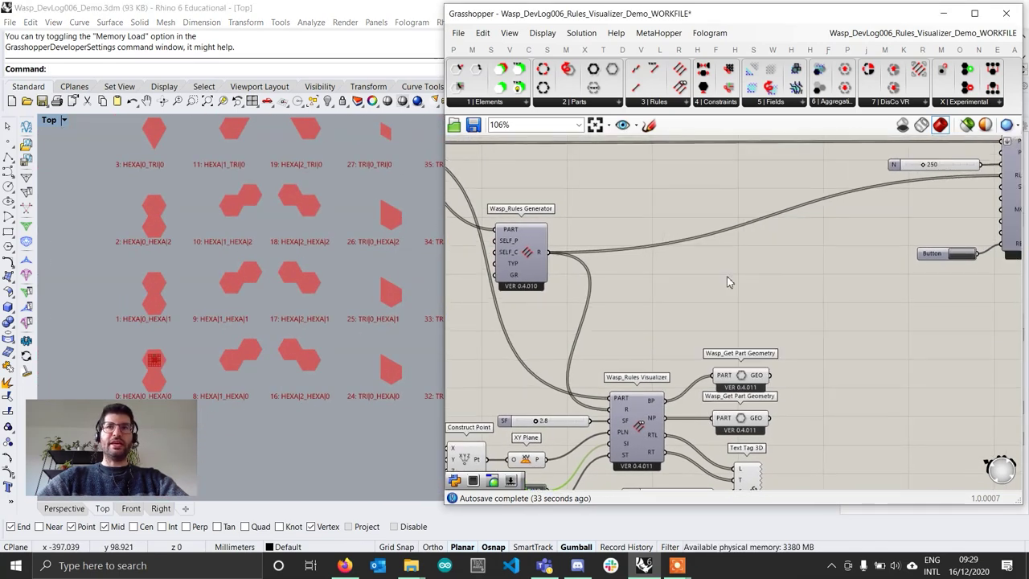
double_click(727, 282)
text(item)
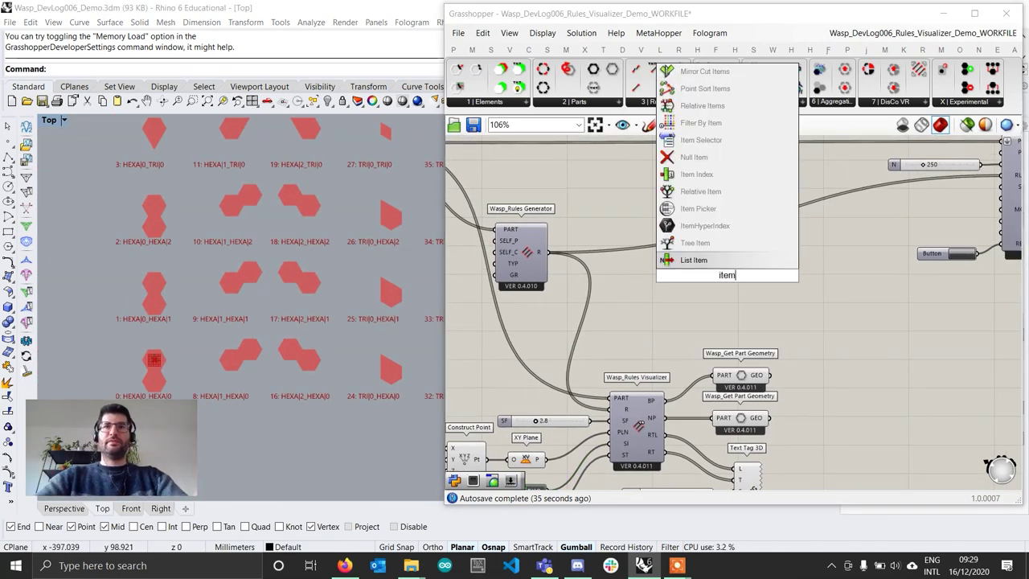
key(Return)
scroll(153, 366, up, 3)
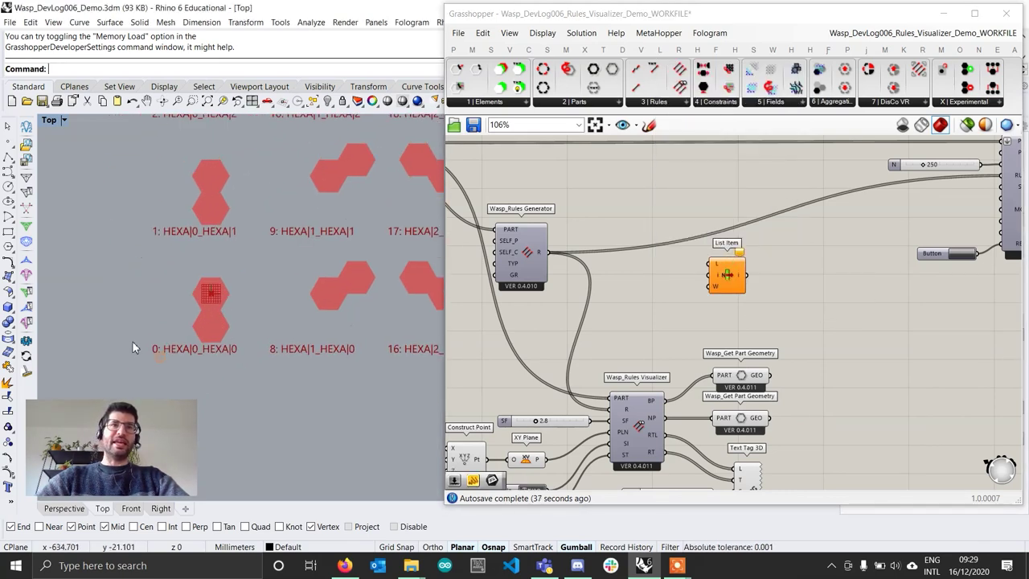
scroll(186, 201, down, 3)
scroll(189, 238, up, 2)
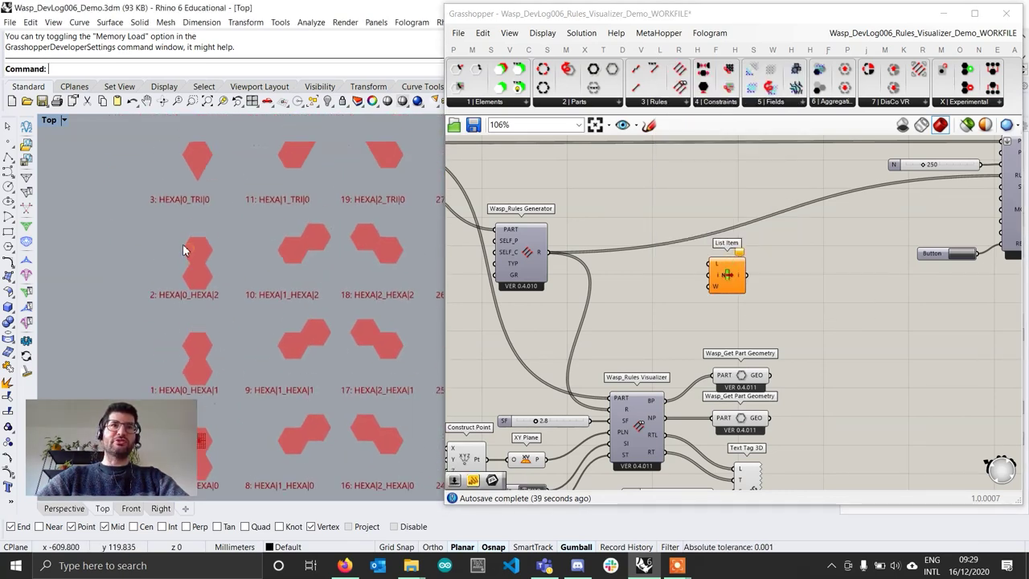
Check the rules output by the Rules Generator and connect it to the List Item's list input, placing List Item beside it
scroll(579, 316, up, 3)
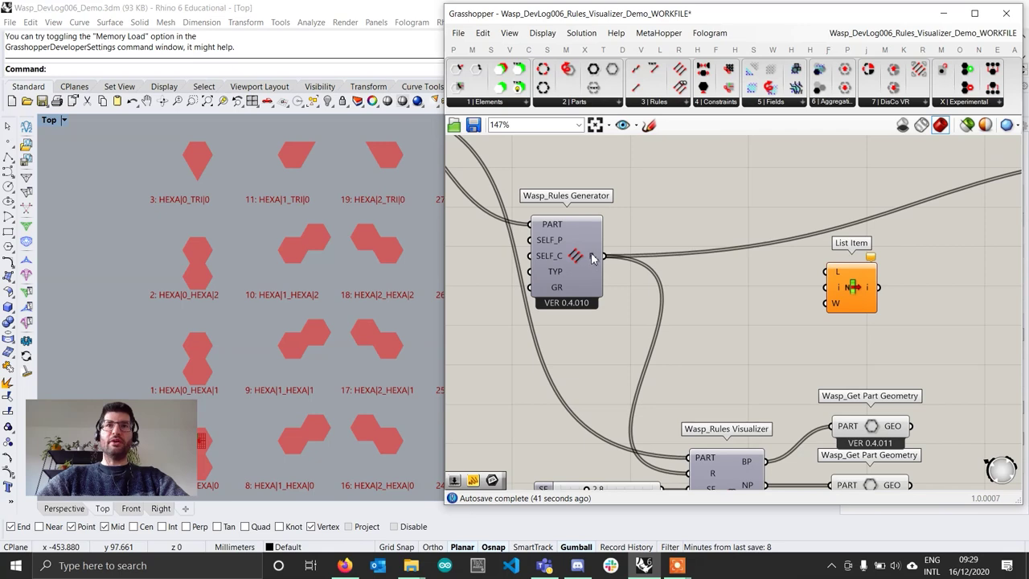
mouse_move(593, 260)
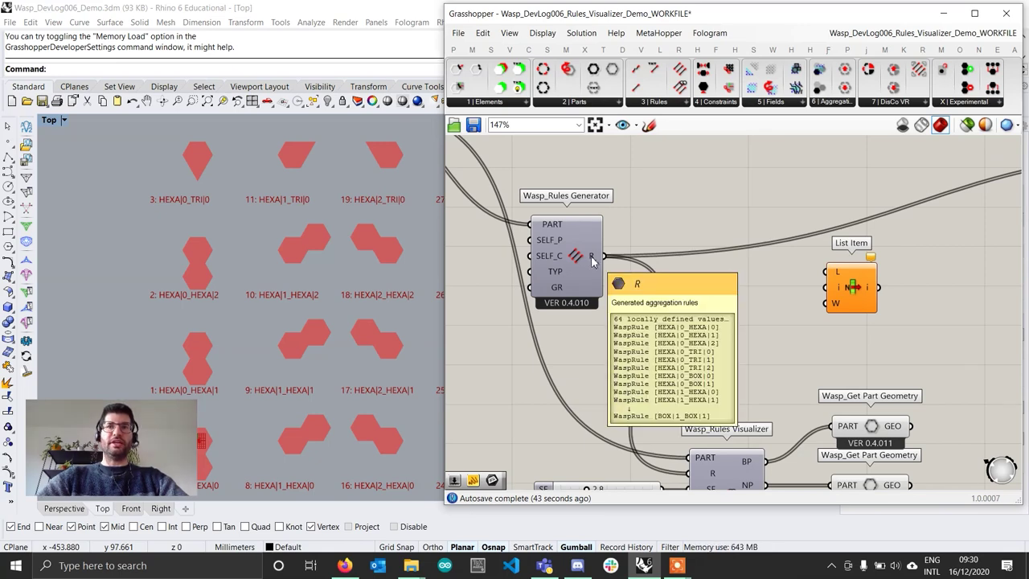
scroll(571, 257, down, 2)
drag(620, 240, 543, 243)
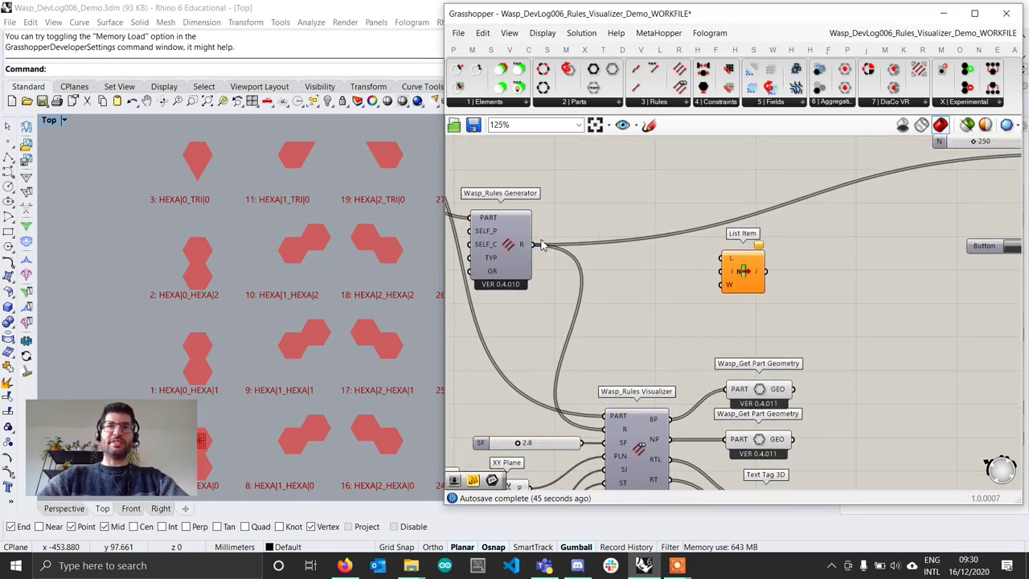
click(508, 245)
scroll(558, 252, down, 2)
right_drag(561, 257, 592, 248)
scroll(554, 251, up, 1)
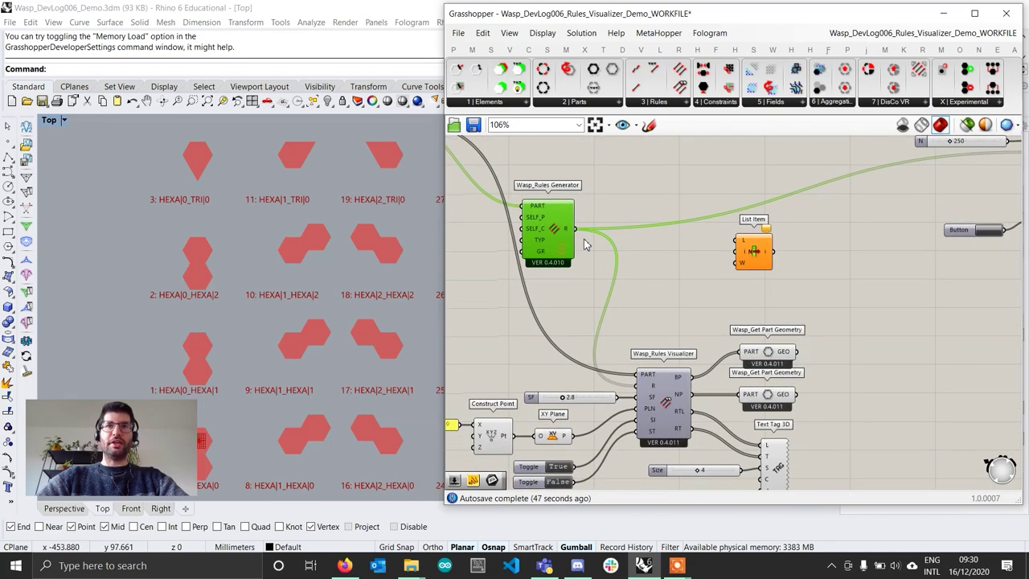
drag(582, 235, 722, 242)
drag(575, 229, 774, 248)
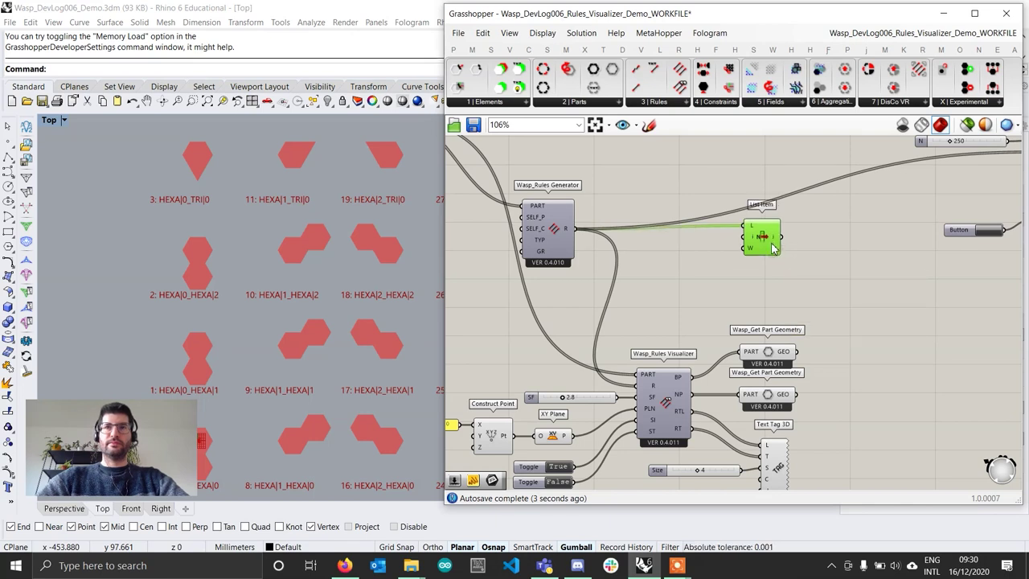
click(670, 272)
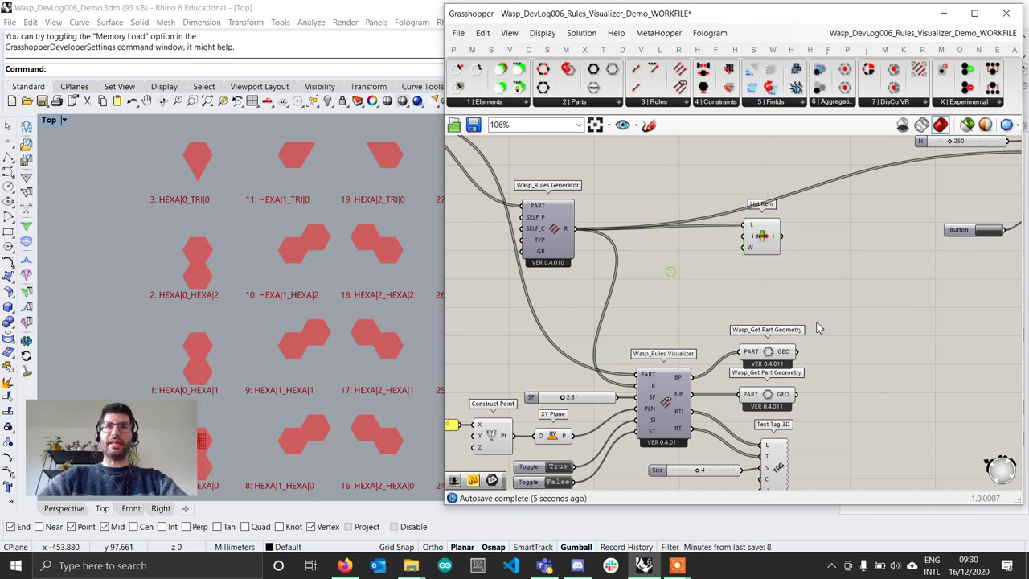
Add a panel below the List Item, turn off Multiline Data, and make it narrower
double_click(655, 297)
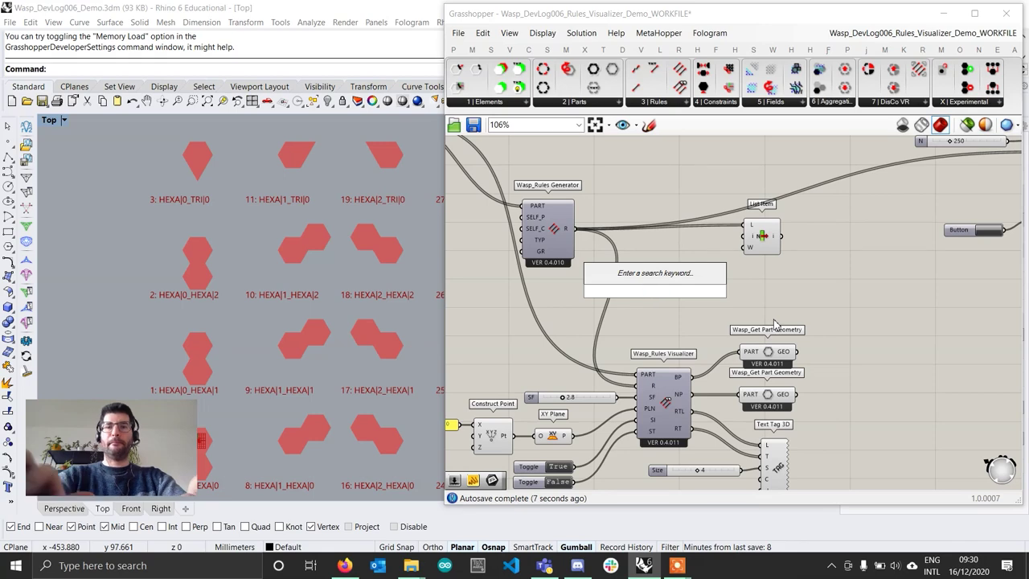
text(panel)
click(680, 276)
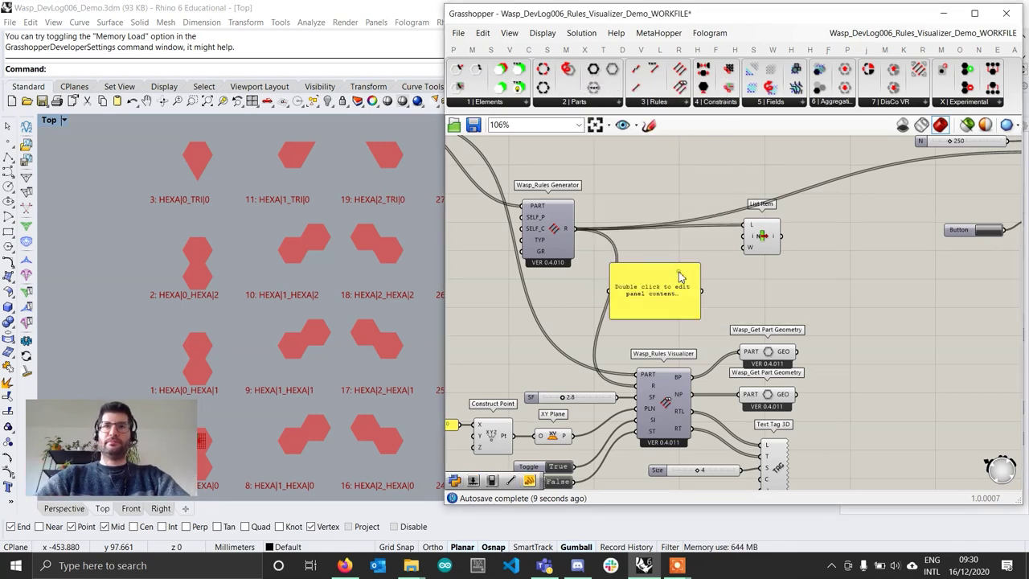
drag(675, 298, 702, 283)
right_click(702, 282)
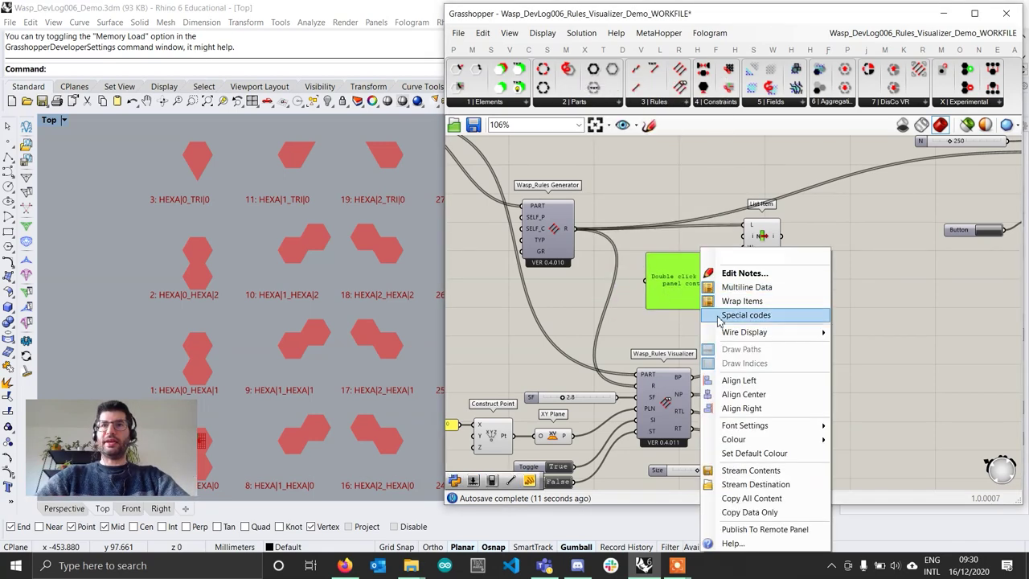
click(734, 288)
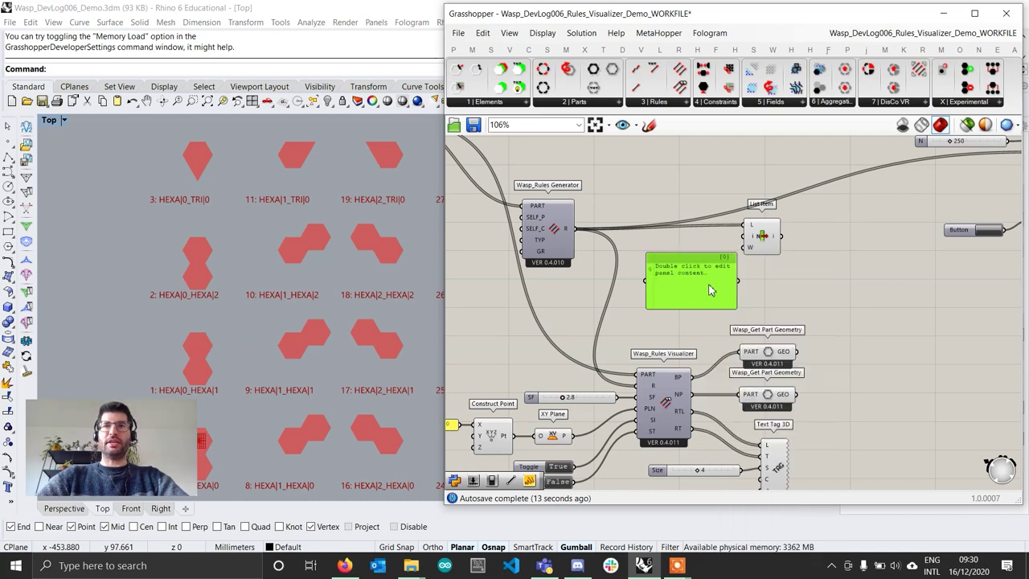
scroll(709, 290, up, 1)
drag(741, 271, 709, 272)
drag(670, 287, 689, 279)
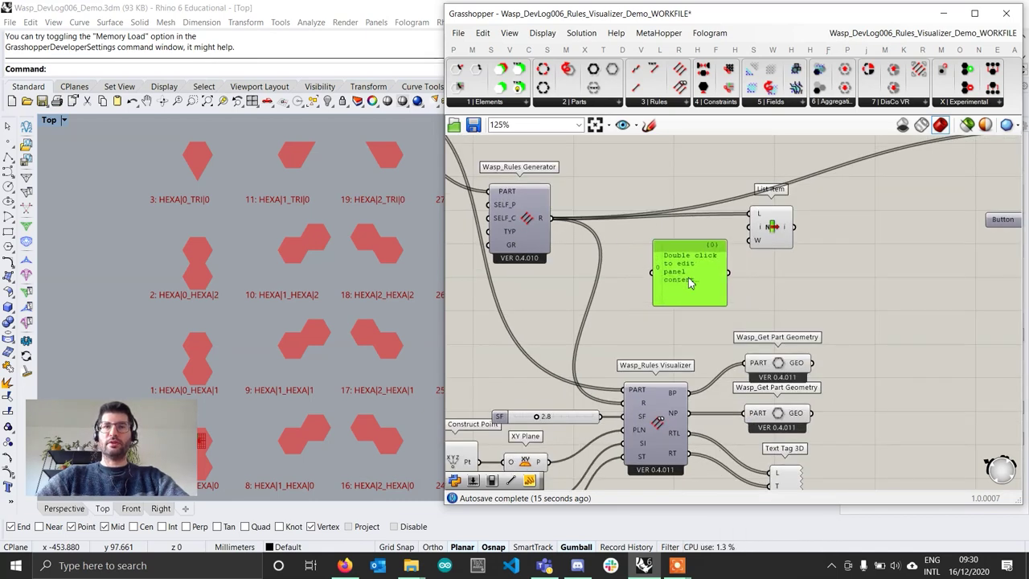
Find the HEXA|0_HEXA|1 rule in the Top view and enter its index 1 in the panel
scroll(276, 267, up, 3)
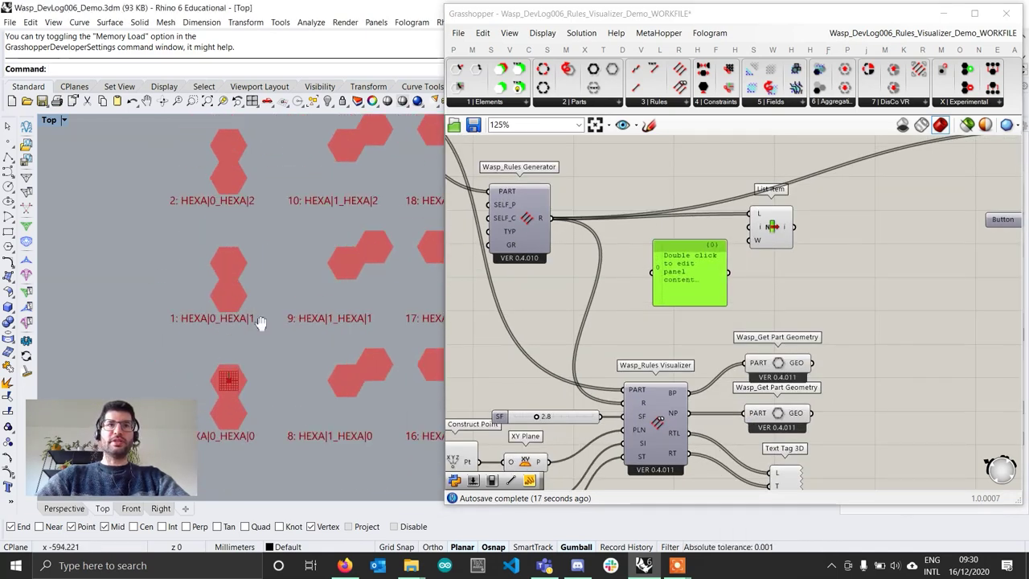
right_drag(262, 323, 326, 306)
scroll(303, 306, up, 2)
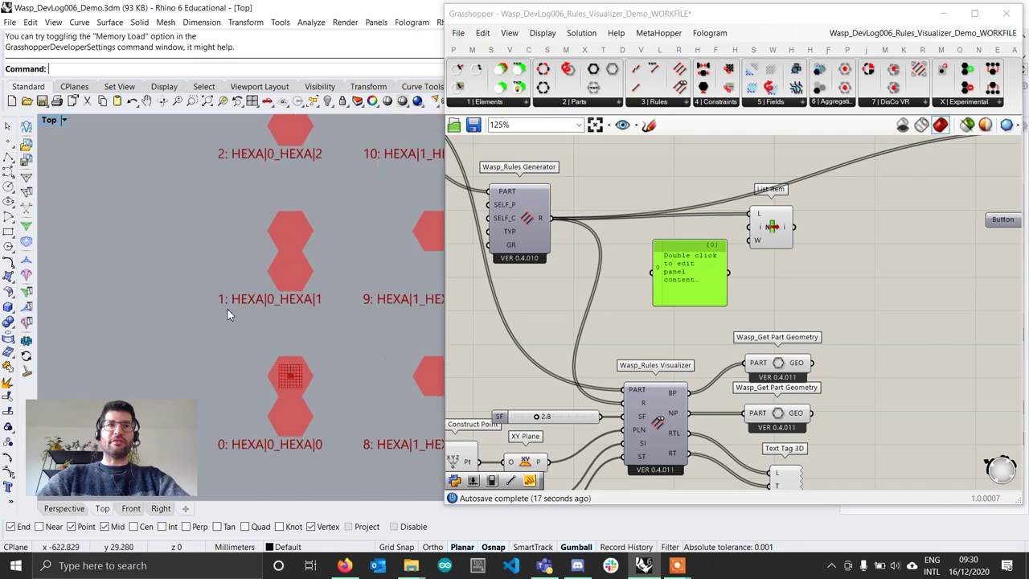
click(688, 275)
double_click(687, 275)
text(1)
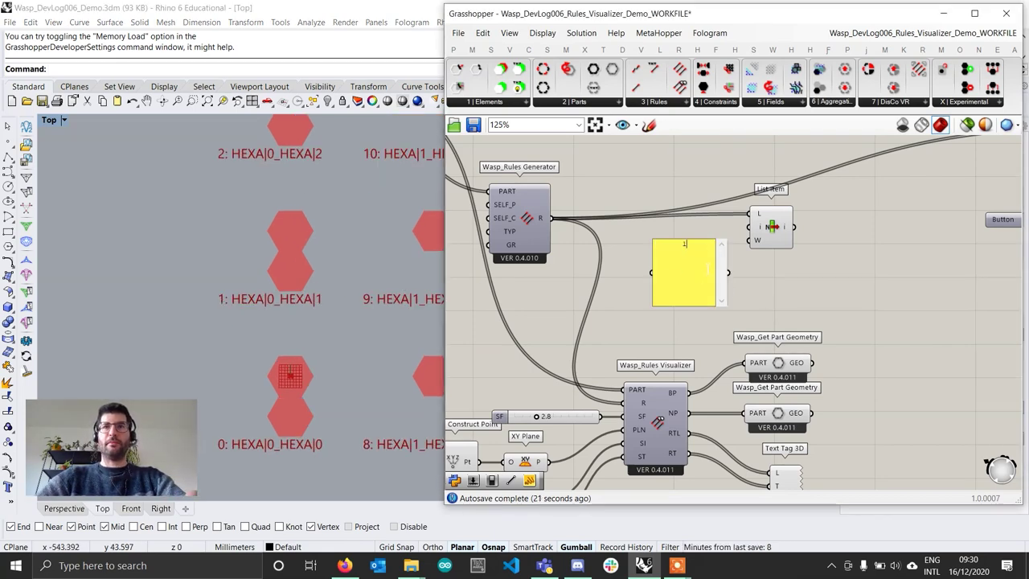
Locate the HEXA|1_TRI|1 rule in the grid and add its index 12 on a new line of the panel
scroll(288, 267, down, 6)
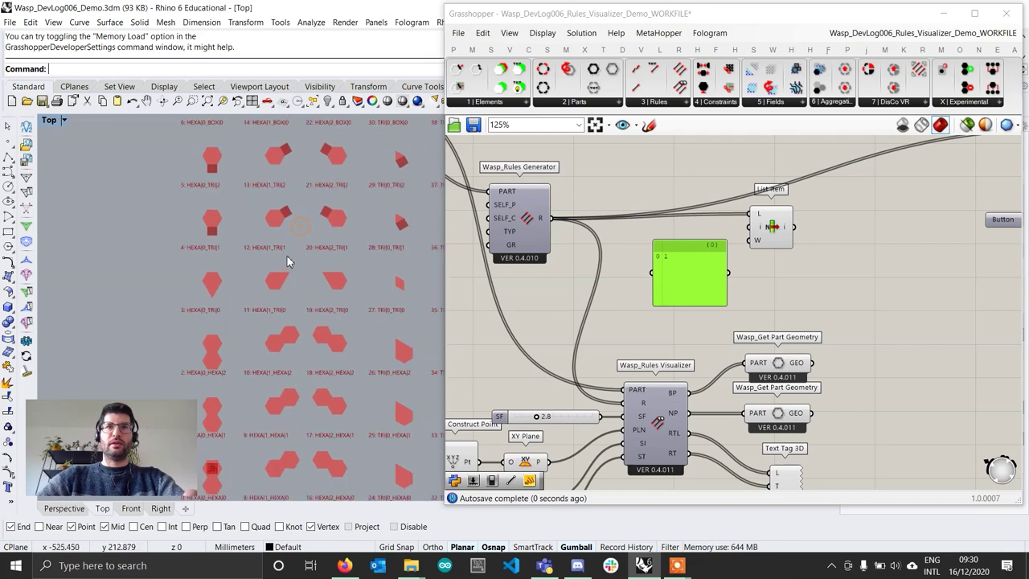
scroll(217, 272, up, 3)
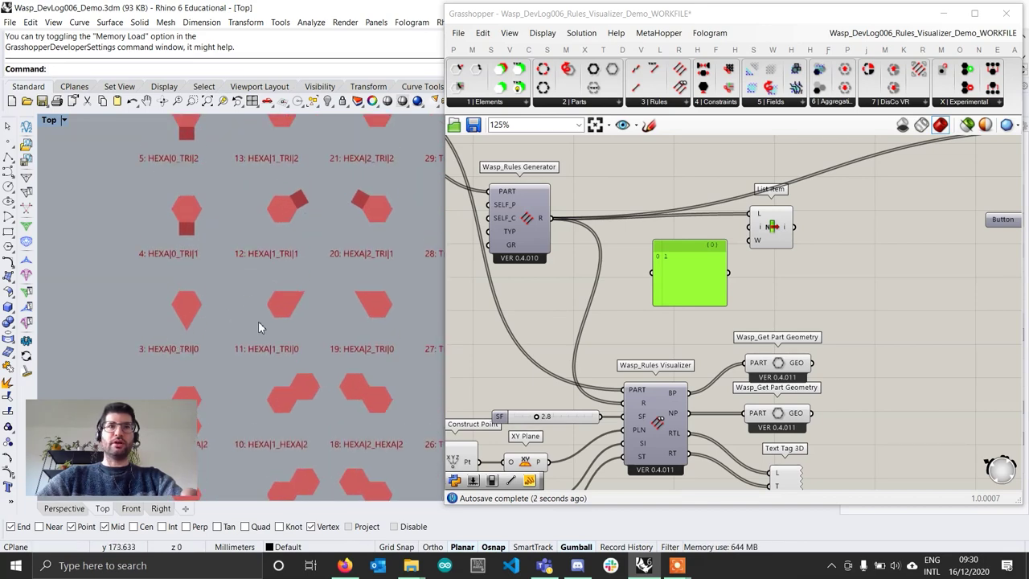
right_drag(333, 301, 204, 281)
right_drag(262, 299, 380, 275)
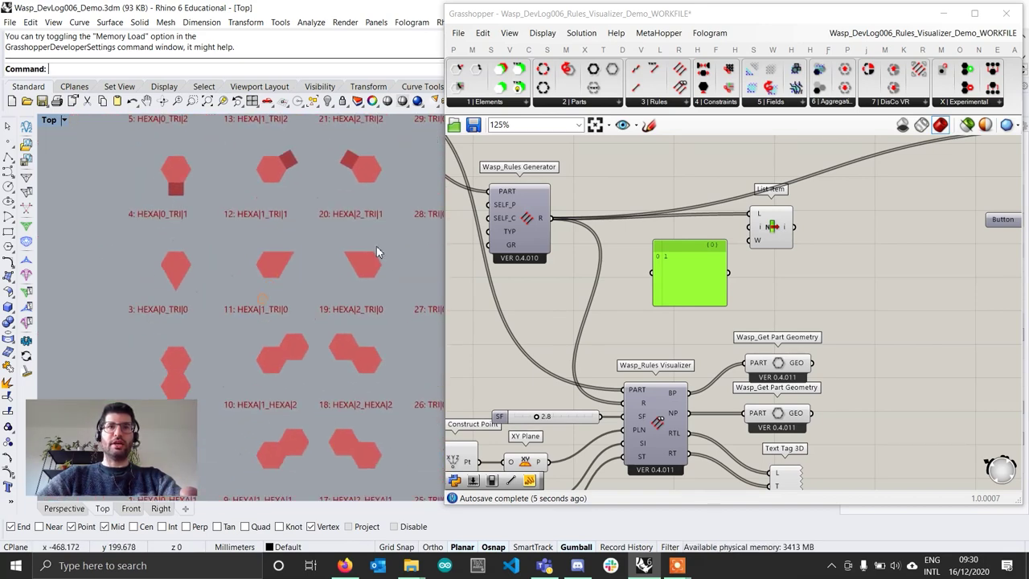
scroll(296, 314, up, 2)
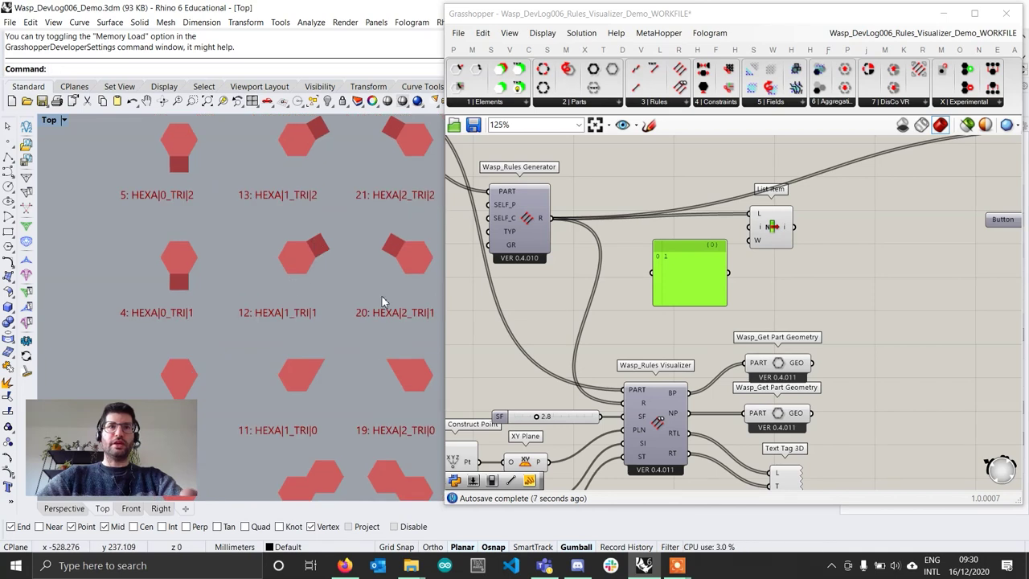
double_click(679, 268)
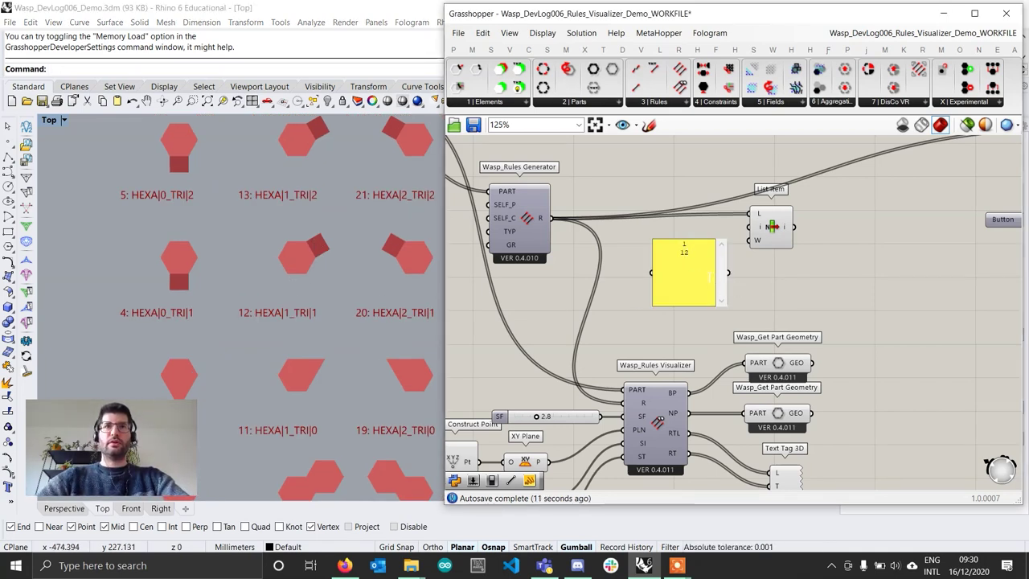
Locate the TRI|0_HEXA|2 rule in the grid and add index 26 as the panel's third line
scroll(367, 239, down, 5)
right_drag(368, 239, 324, 301)
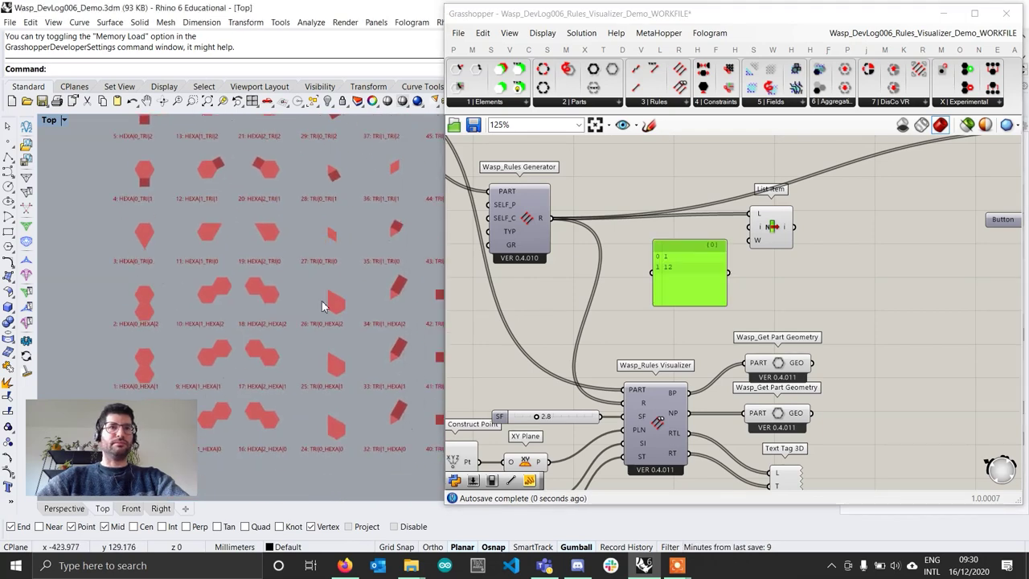
scroll(329, 299, up, 3)
scroll(331, 297, up, 2)
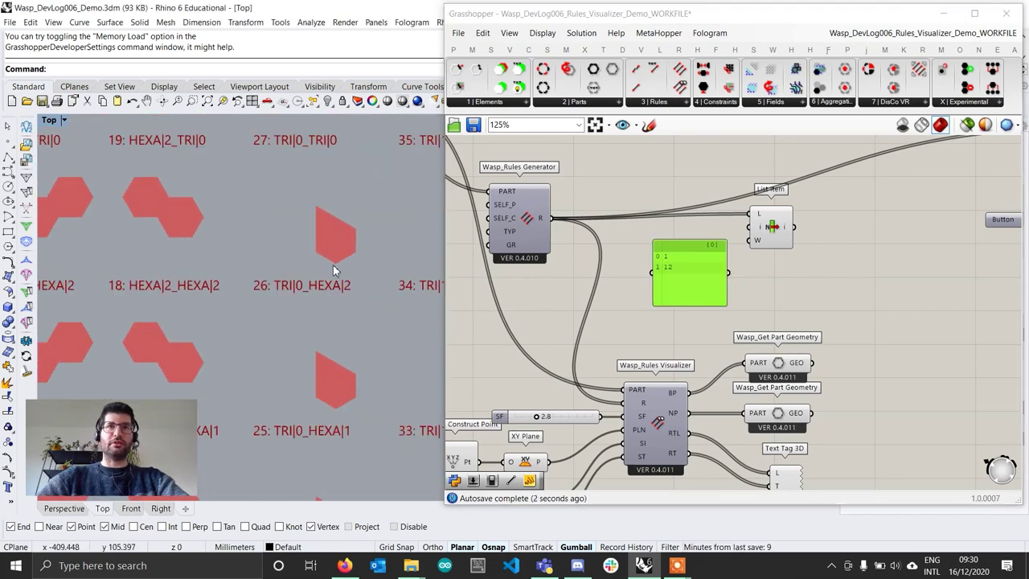
double_click(693, 284)
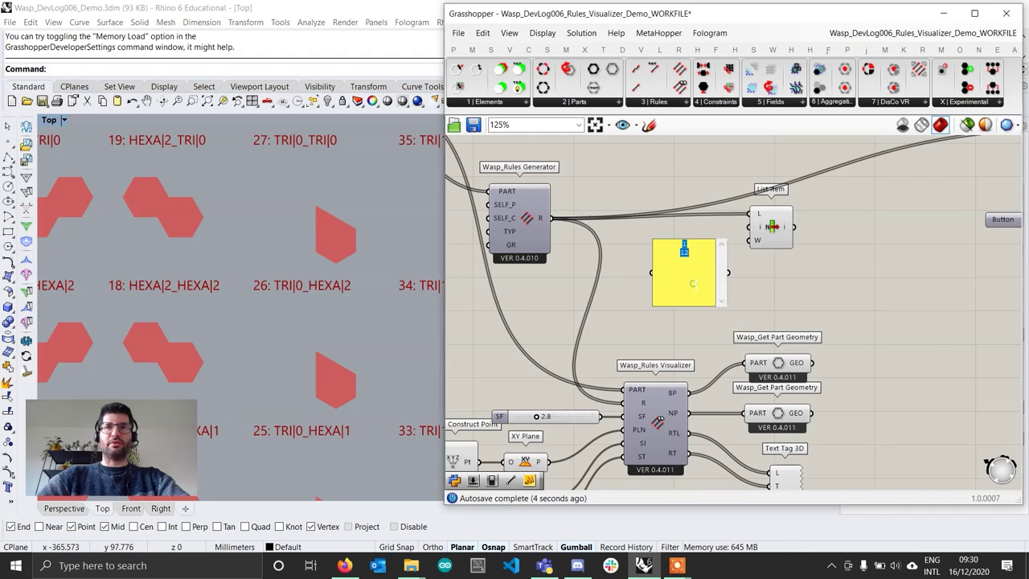
text(26)
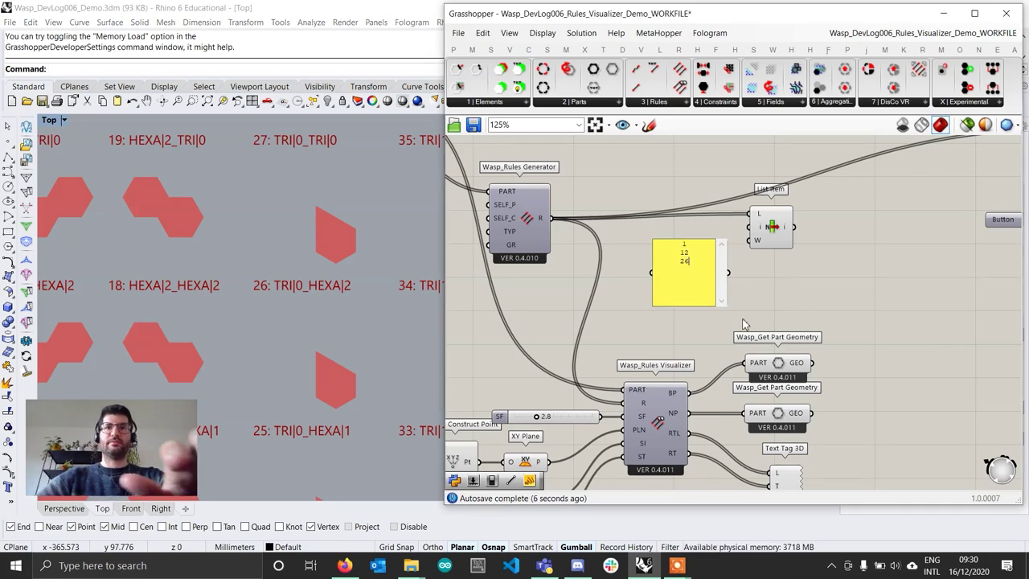
click(343, 242)
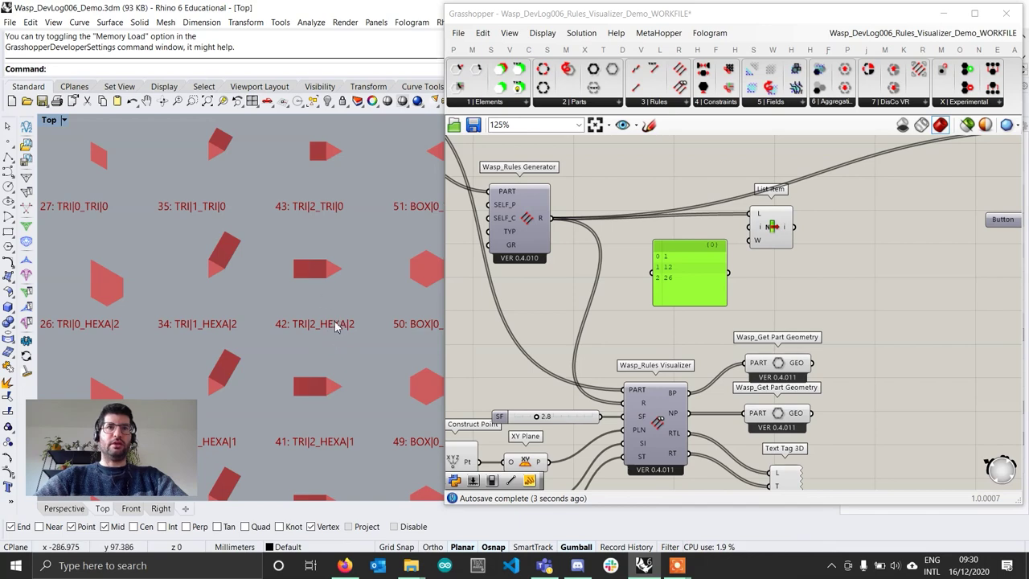
Add index 42 for the TRI|2_HEXA|2 rule as the panel's fourth line
double_click(685, 281)
text(4)
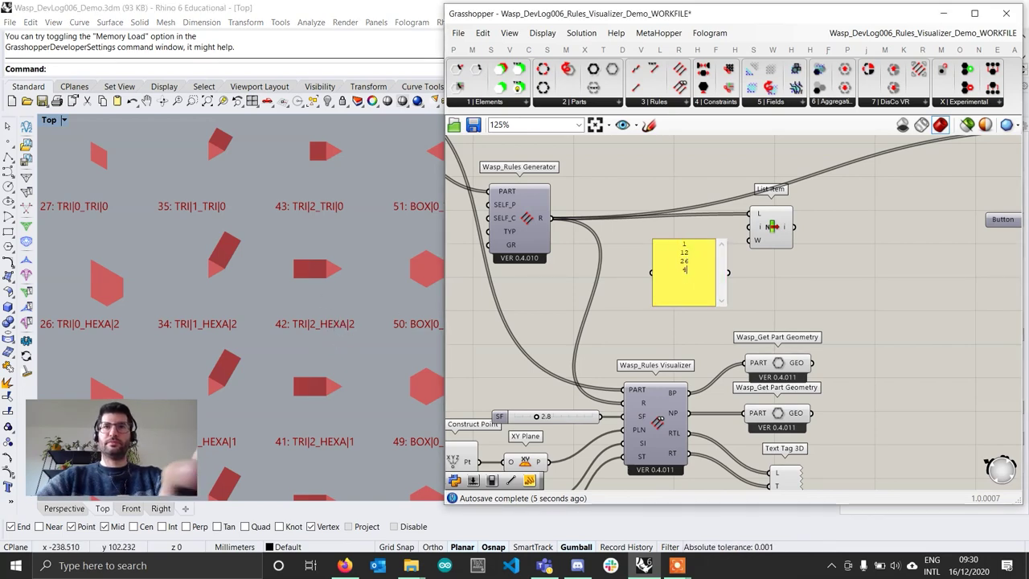
text(2)
click(171, 336)
Find the BOX|1_HEXA|2 rule in the grid and add index 58 as the panel's last line
scroll(246, 278, down, 13)
scroll(243, 275, up, 15)
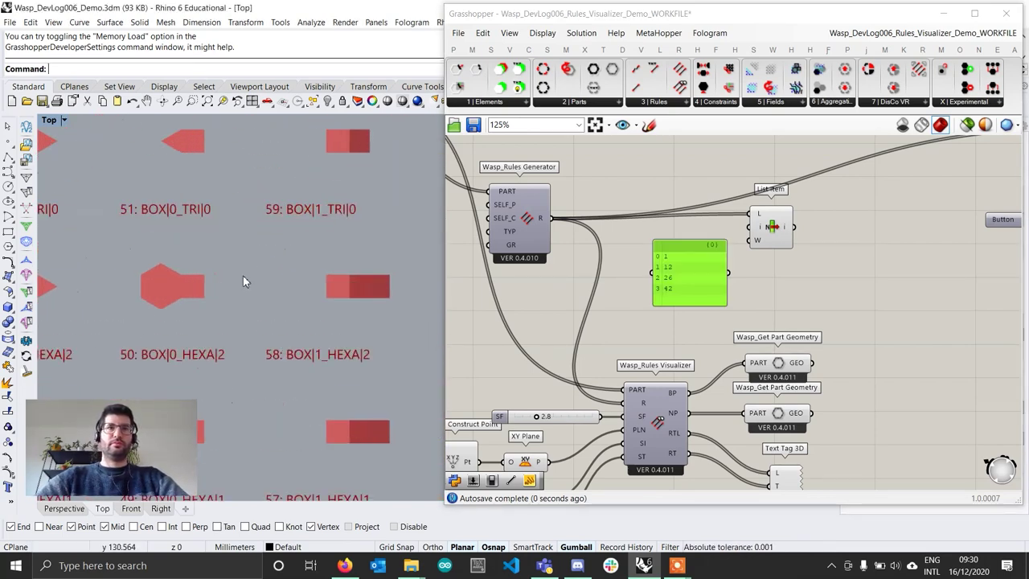
scroll(322, 313, down, 2)
right_drag(322, 314, 327, 340)
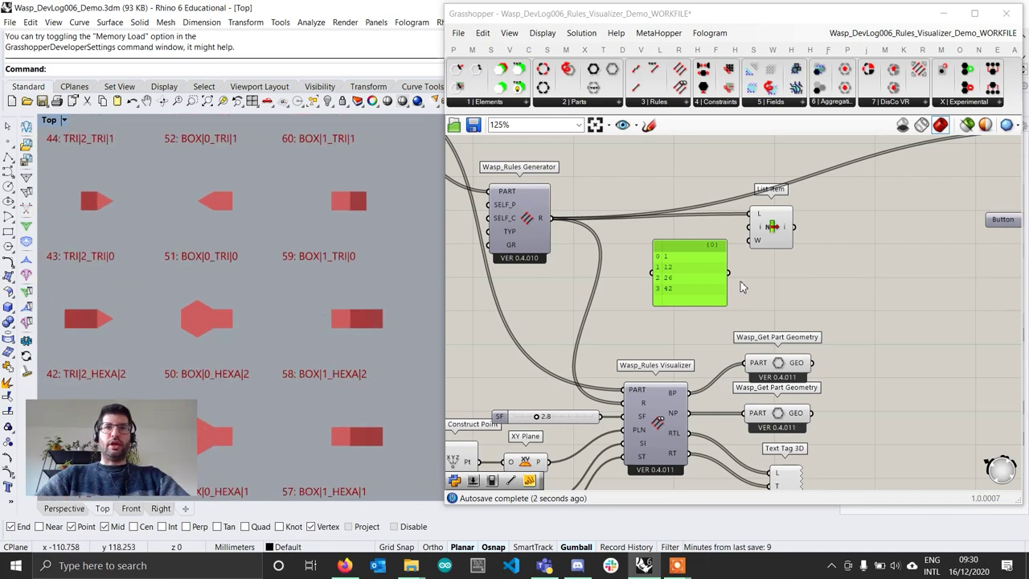
double_click(709, 282)
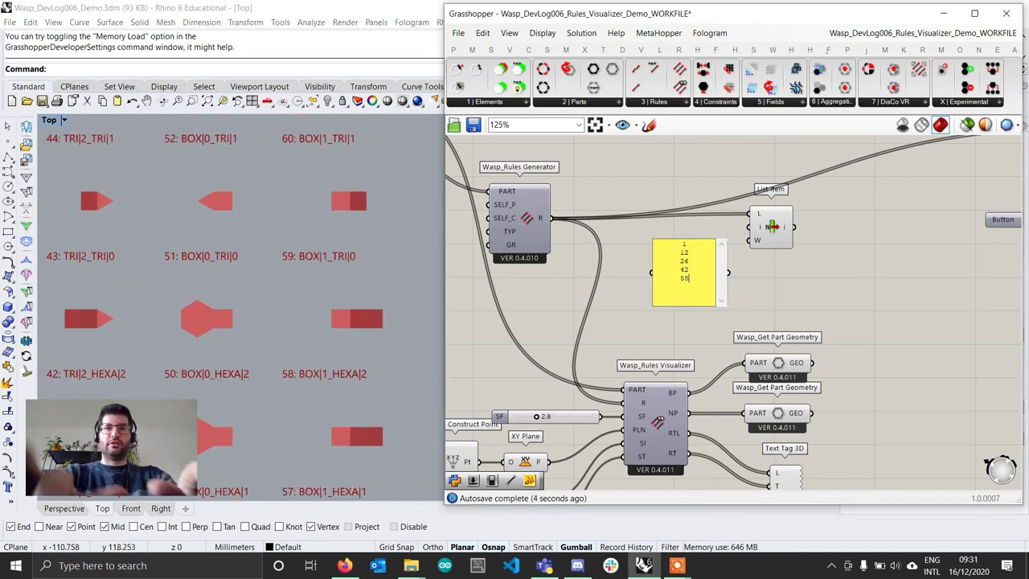
text(58)
click(790, 302)
Connect the index panel to the List Item's i input and its output to the aggregation's RULES, replacing the direct rules wire
drag(729, 273, 754, 228)
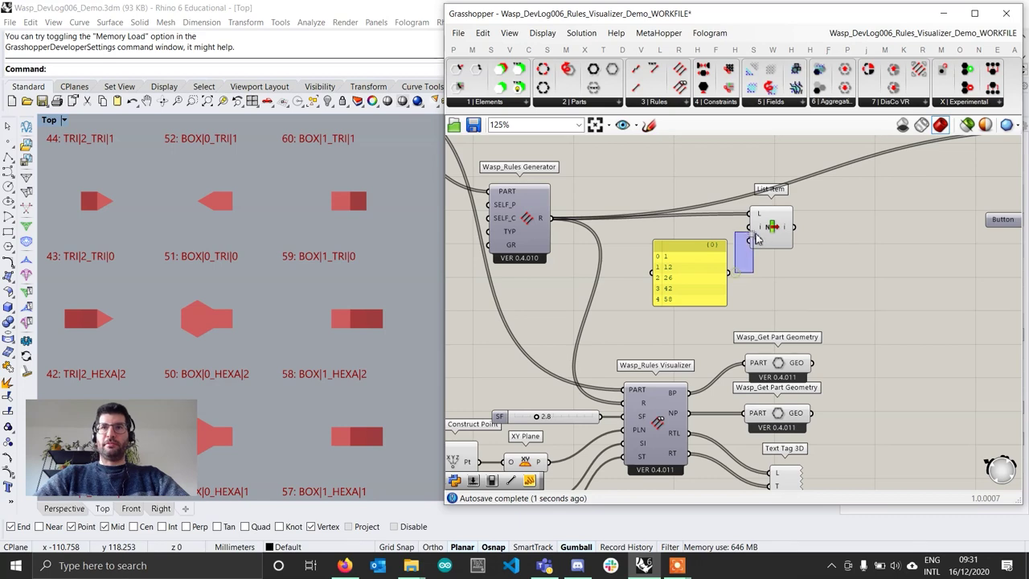
scroll(756, 233, down, 2)
drag(698, 257, 901, 176)
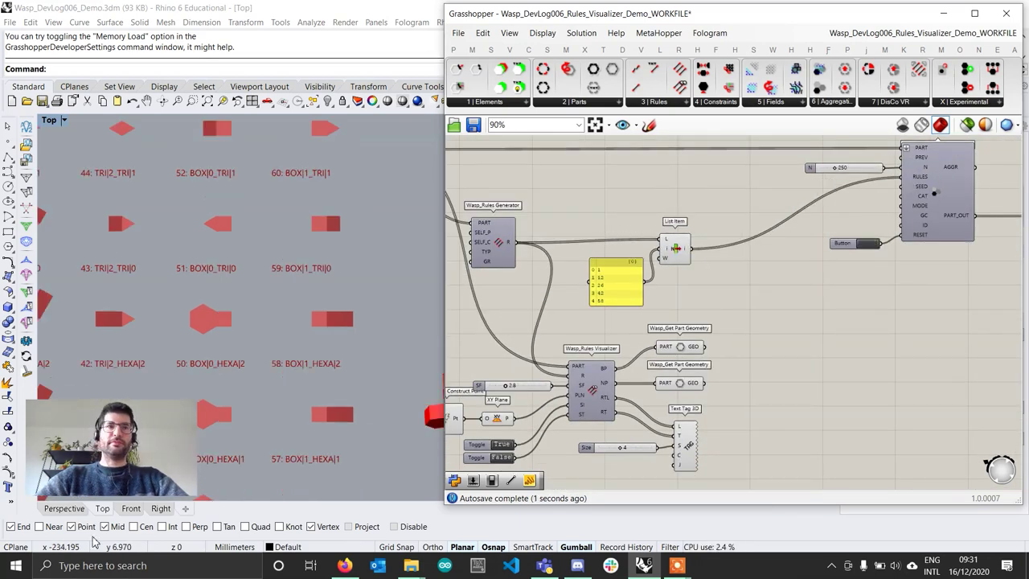
Switch to the Perspective view, frame the aggregation, and reset it to regenerate with the selected rules
click(64, 508)
right_drag(318, 339, 287, 274)
scroll(249, 294, up, 6)
scroll(249, 281, down, 6)
scroll(264, 256, up, 4)
click(860, 245)
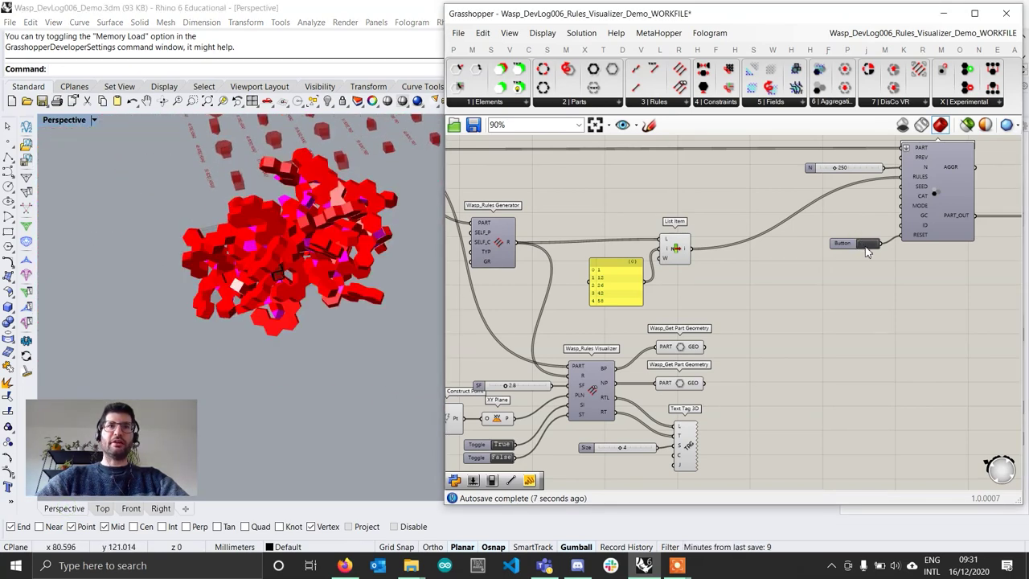
Examine the labelled rule grid in the Perspective view, zooming in on the hexagon and triangle rules, alongside the index panel
right_drag(283, 243, 361, 338)
right_drag(459, 359, 528, 381)
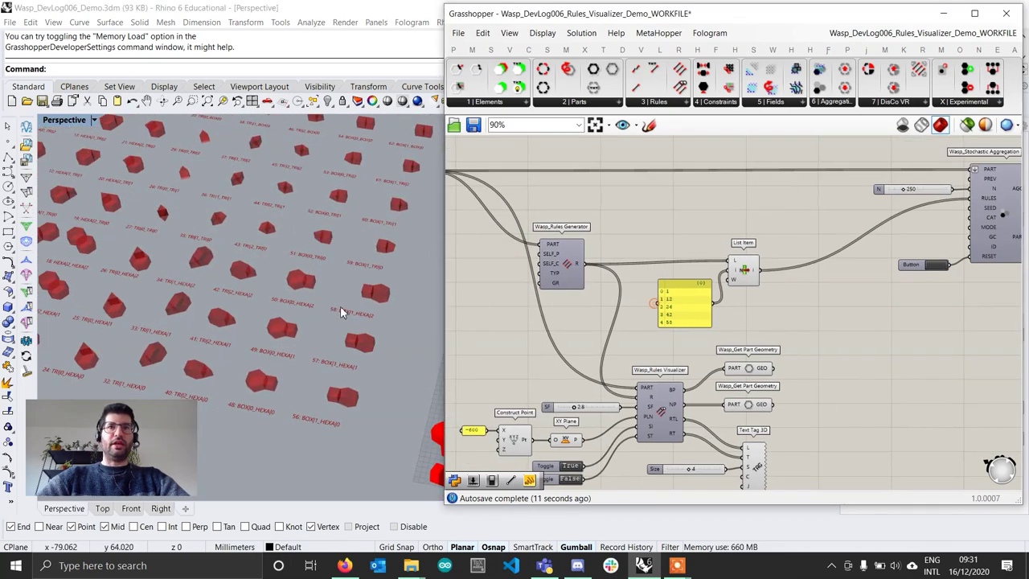
right_drag(296, 312, 233, 283)
scroll(233, 288, down, 4)
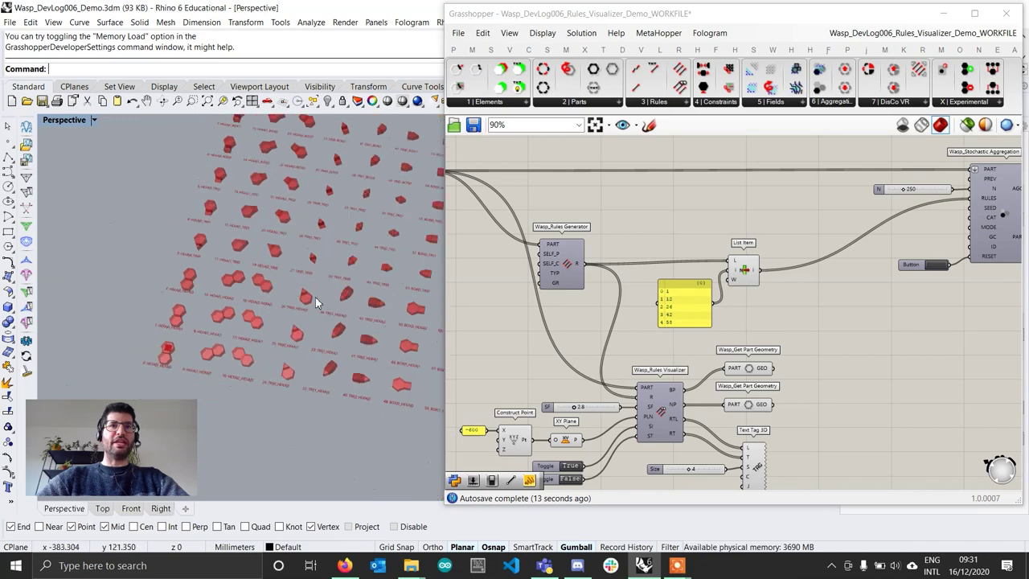
right_drag(315, 297, 246, 284)
scroll(247, 284, up, 2)
right_drag(351, 324, 288, 320)
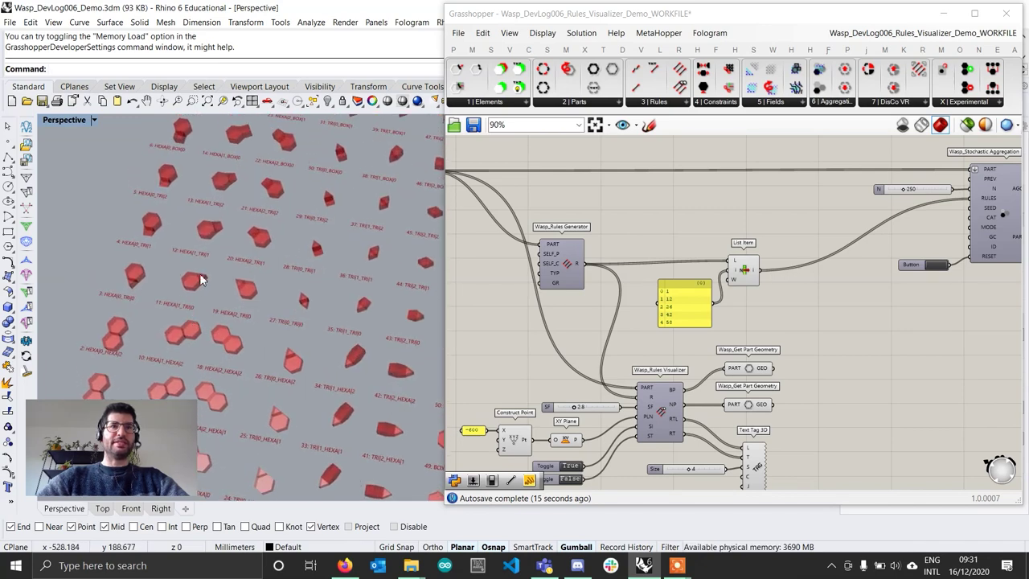
right_drag(188, 287, 247, 254)
scroll(252, 267, up, 3)
scroll(678, 313, up, 2)
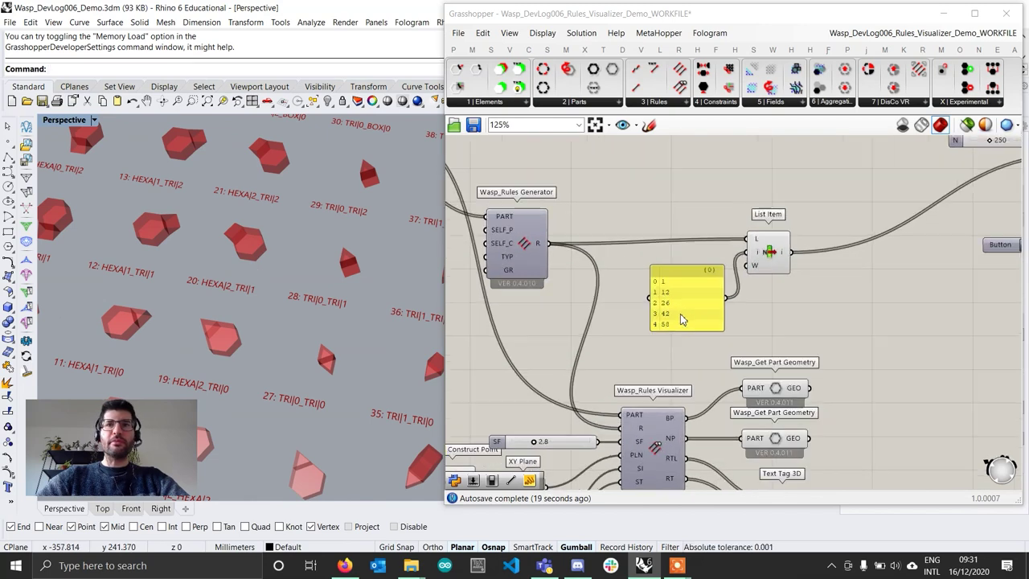
Find the HEXA|2_BOX|0 rule in the grid and add index 22 as the index panel's last line
right_drag(295, 263, 402, 263)
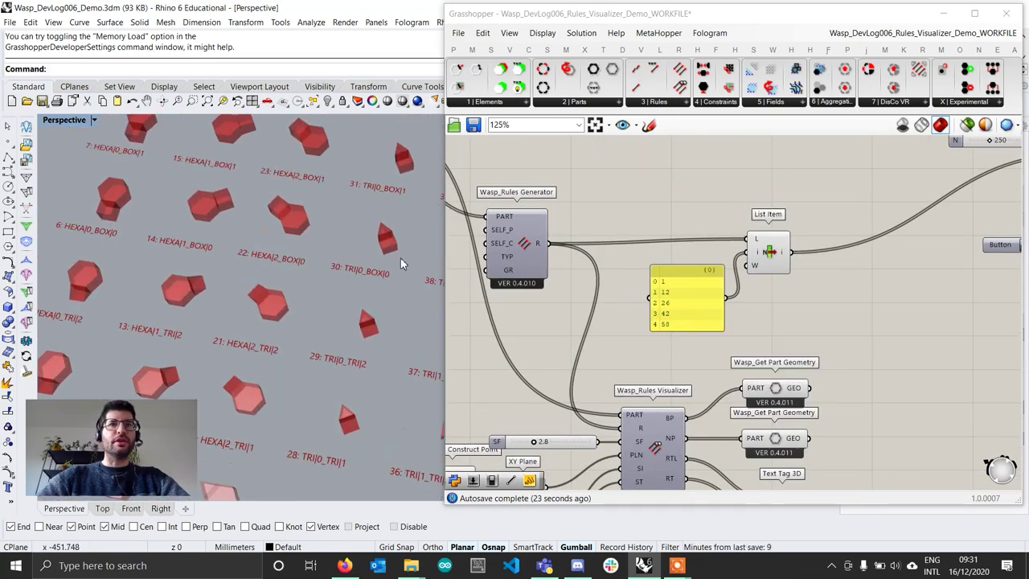
double_click(680, 314)
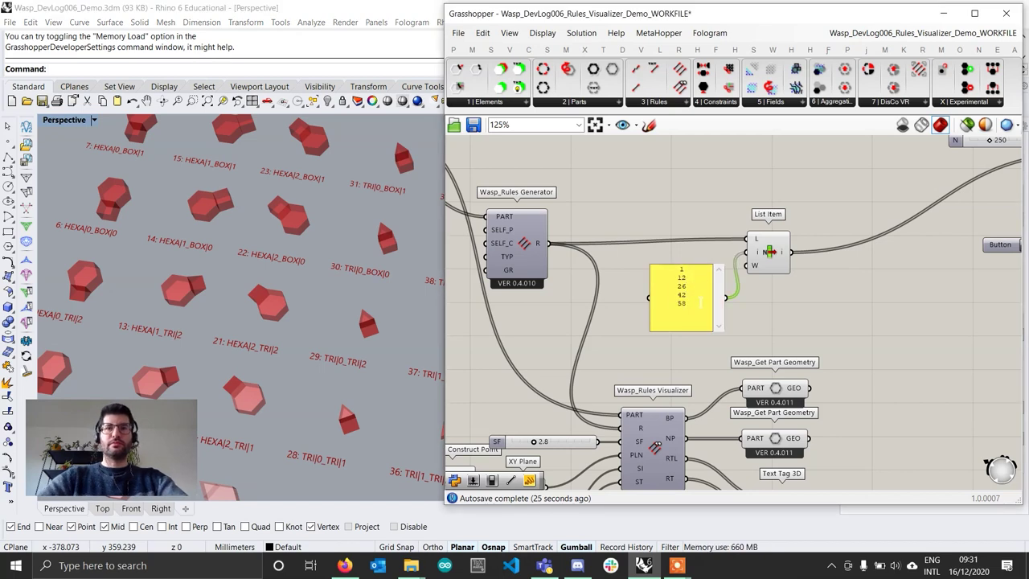
key(Return)
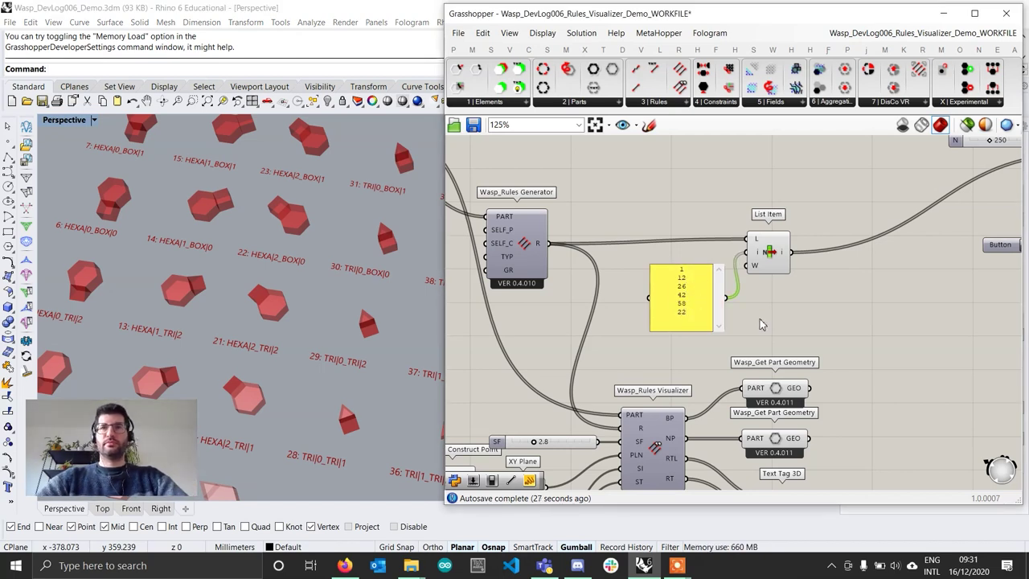
click(762, 321)
Reset the aggregation to regenerate it with the added rule and view it beside the rule grid
right_drag(1019, 309, 841, 309)
click(852, 247)
scroll(179, 283, down, 9)
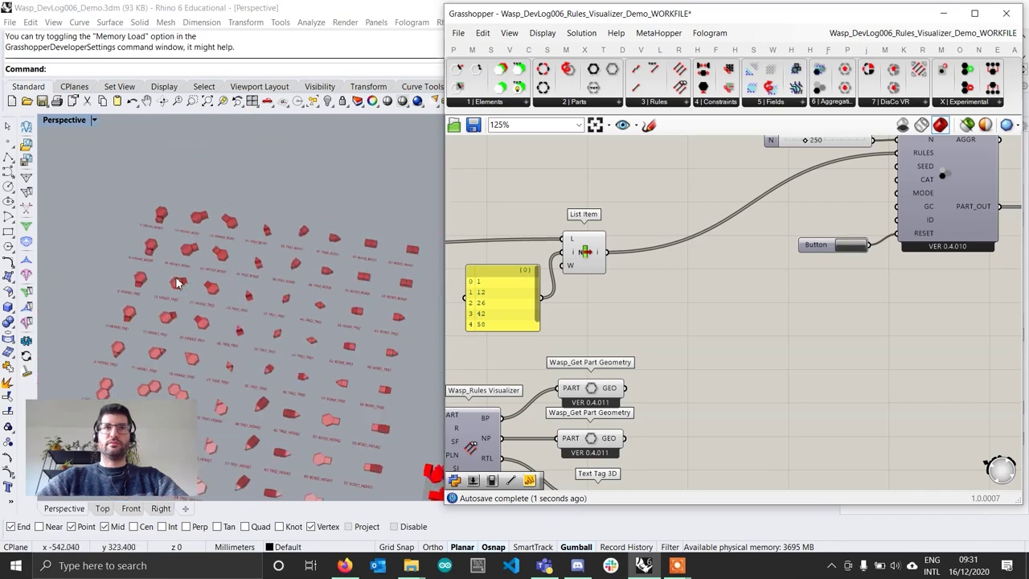
right_drag(179, 283, 276, 302)
scroll(329, 434, up, 4)
right_drag(330, 402, 315, 362)
scroll(198, 291, up, 3)
right_drag(197, 292, 312, 276)
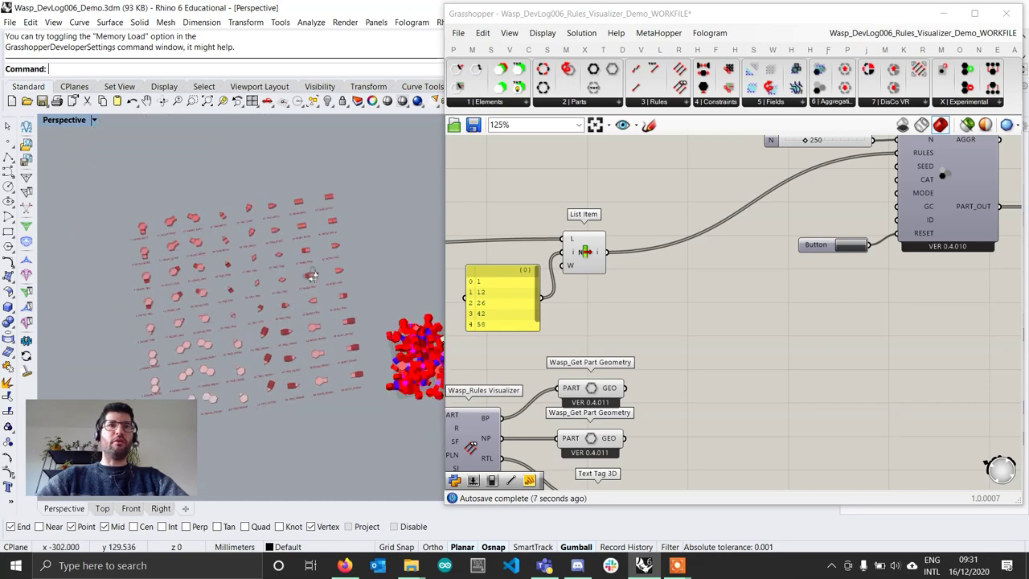
Highlight the rule grid's base parts and next parts in turn by selecting each Wasp_Get Part Geometry component
scroll(270, 344, up, 5)
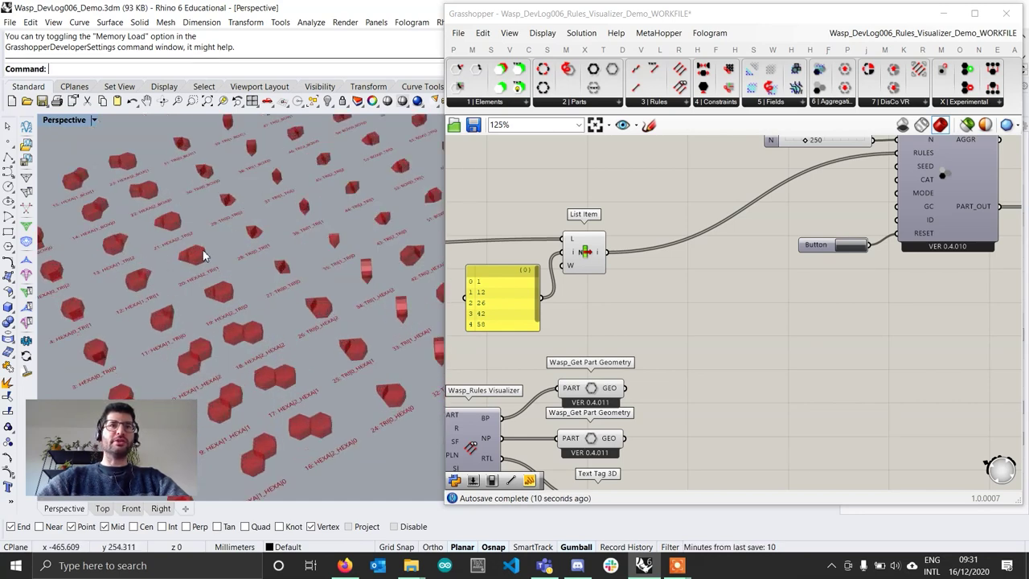
scroll(202, 289, up, 3)
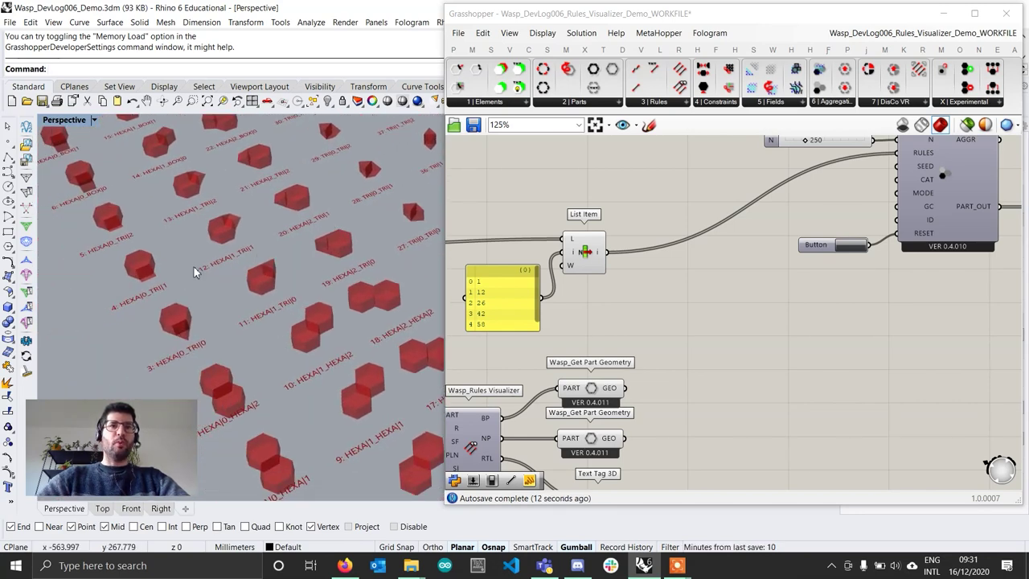
right_drag(621, 399, 687, 288)
scroll(687, 288, up, 1)
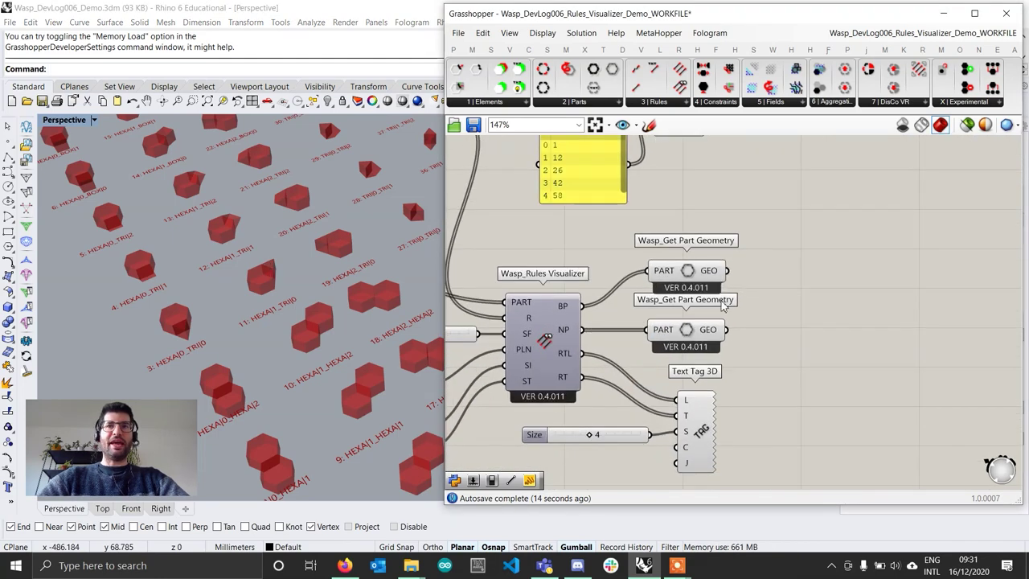
click(689, 271)
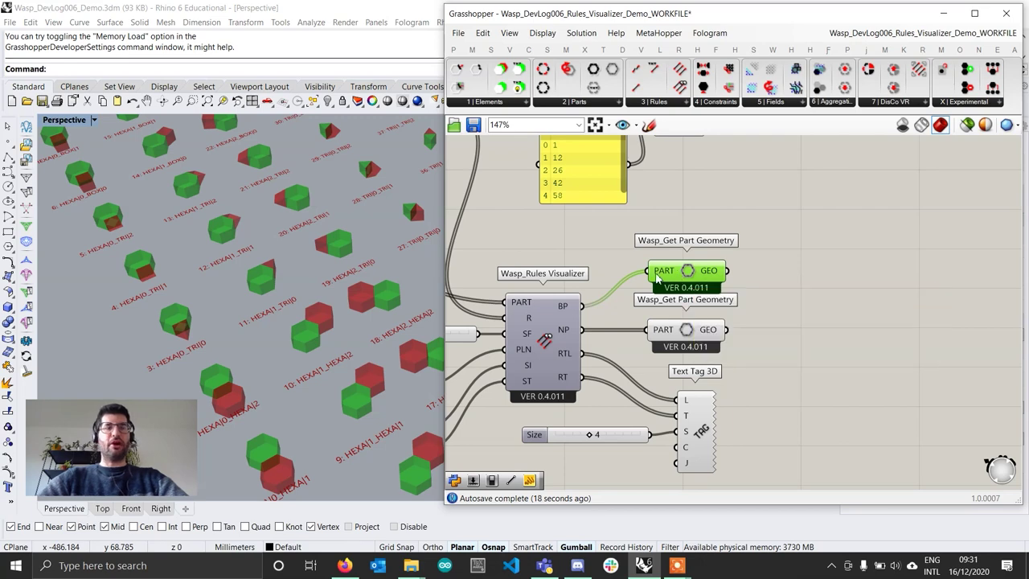
right_drag(414, 292, 285, 272)
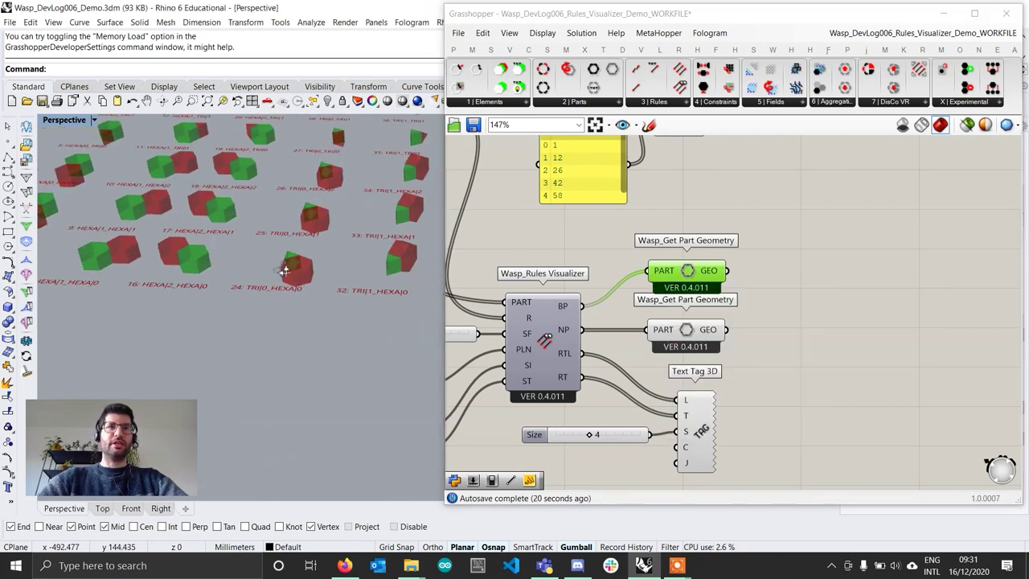
click(700, 336)
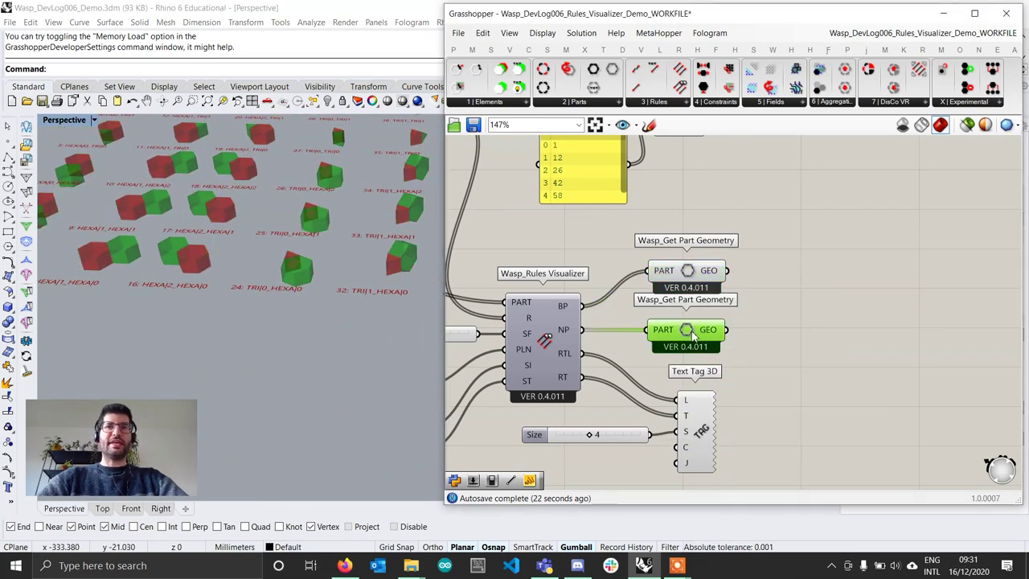
scroll(206, 267, down, 3)
right_drag(206, 267, 355, 287)
scroll(760, 255, down, 2)
Reposition the List Item component and enlarge the index panel to show all six indices
right_drag(760, 255, 725, 296)
scroll(693, 263, up, 1)
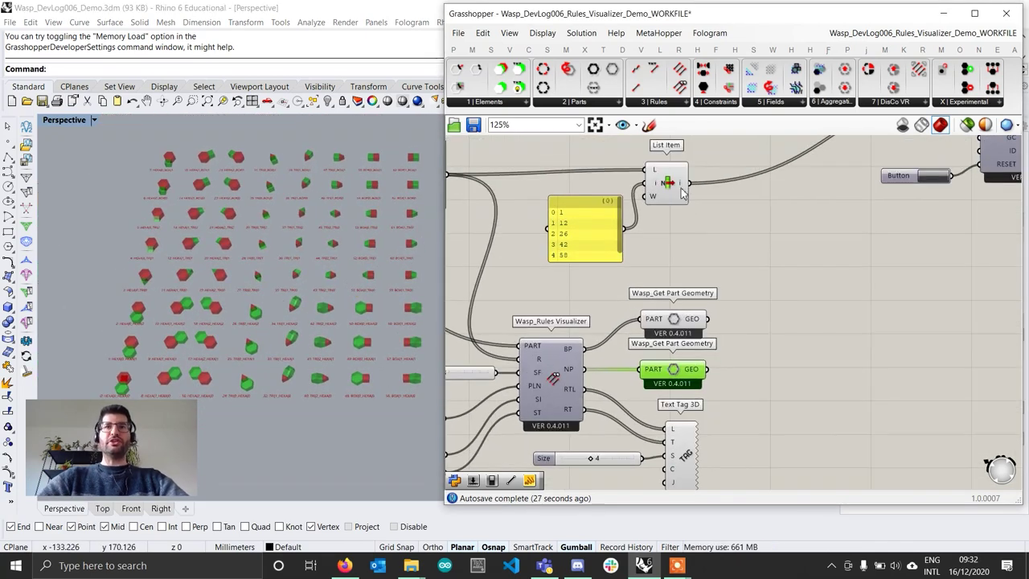
click(679, 191)
drag(678, 190, 682, 189)
drag(577, 243, 579, 270)
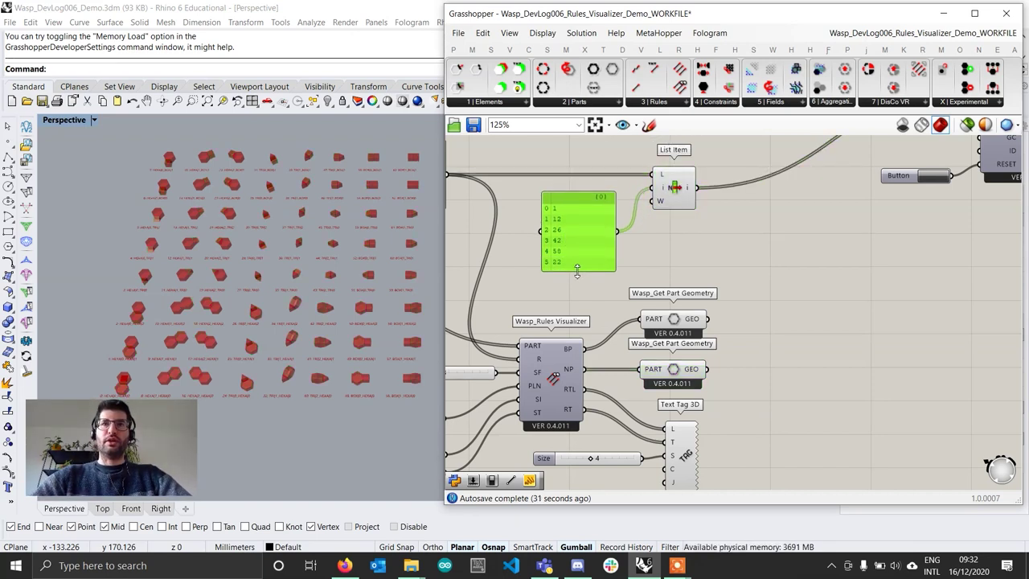
Space out the Wasp_Get Part Geometry and Text Tag 3D components beside the Rules Visualizer
click(646, 303)
drag(660, 312, 664, 304)
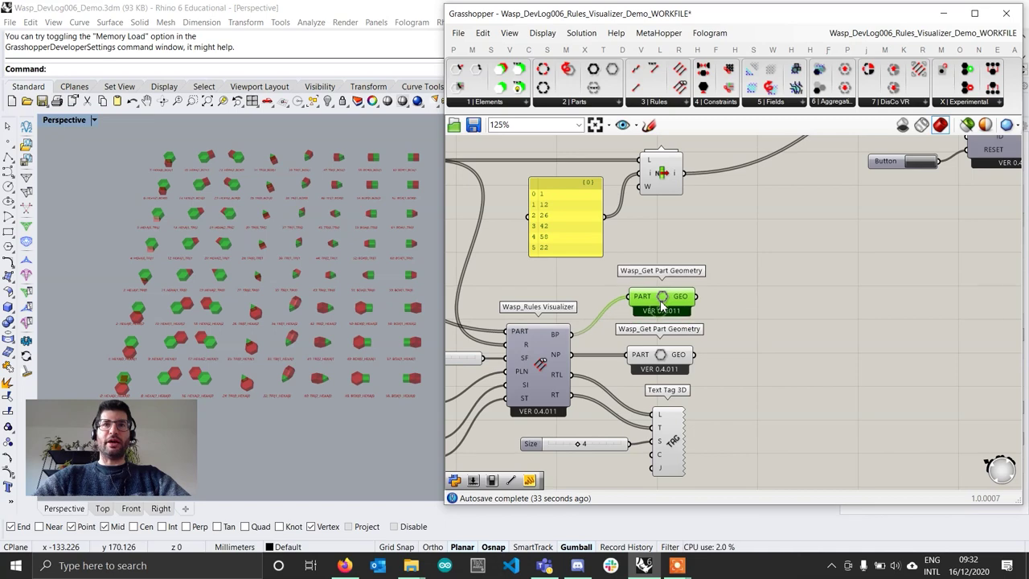
scroll(672, 301, down, 2)
scroll(654, 362, up, 3)
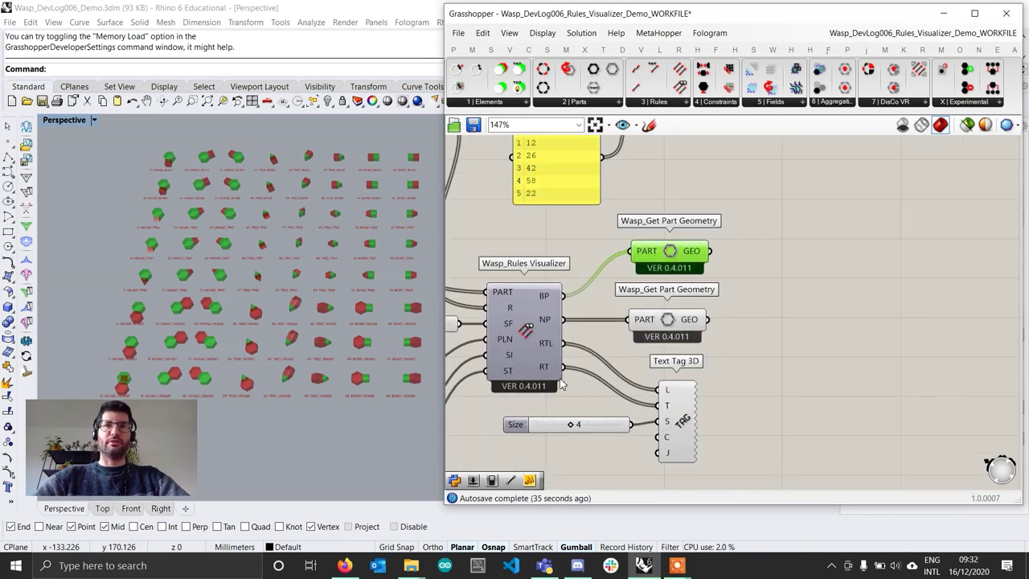
right_drag(548, 370, 540, 333)
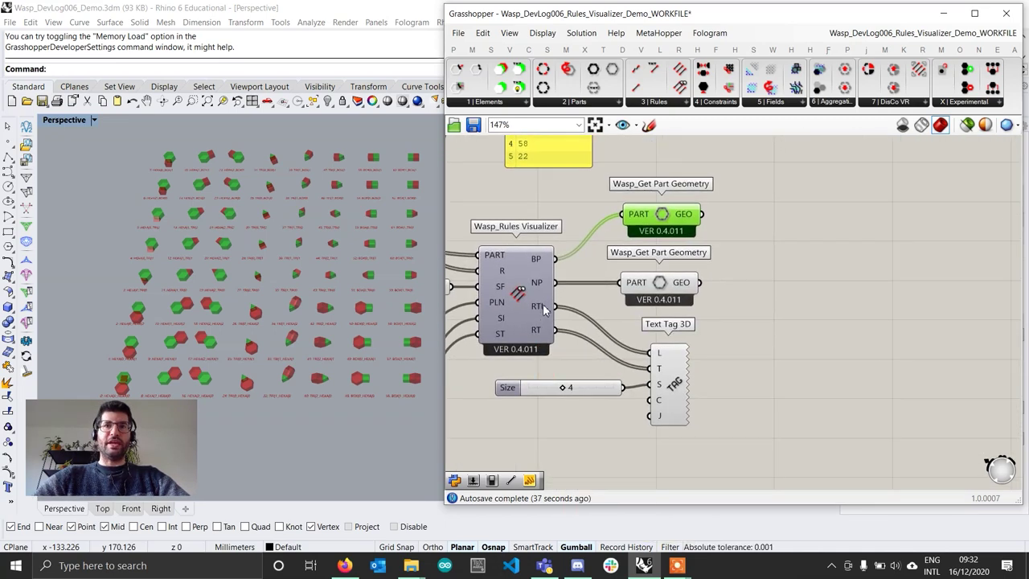
mouse_move(544, 308)
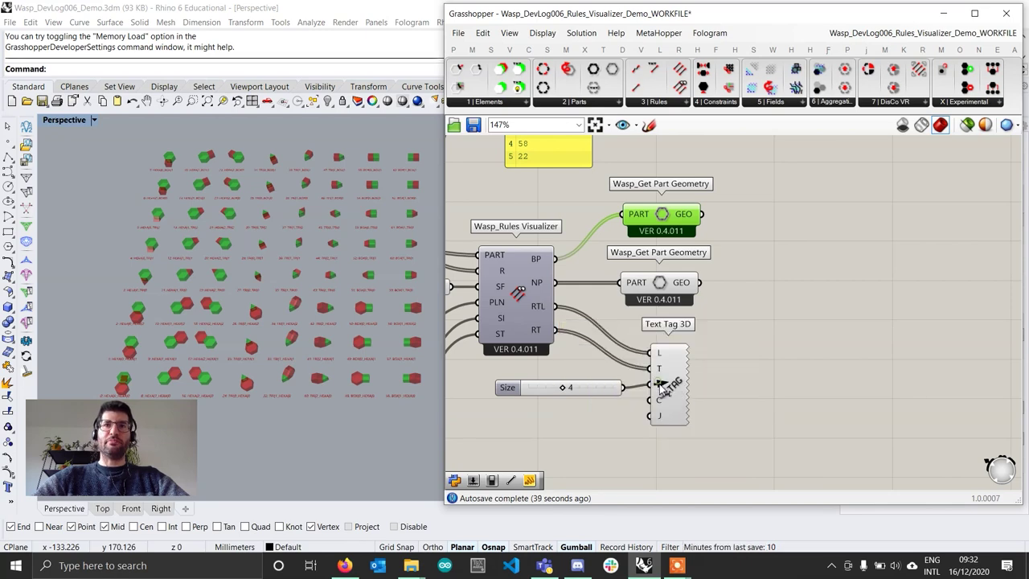
click(673, 386)
double_click(760, 325)
text(rect)
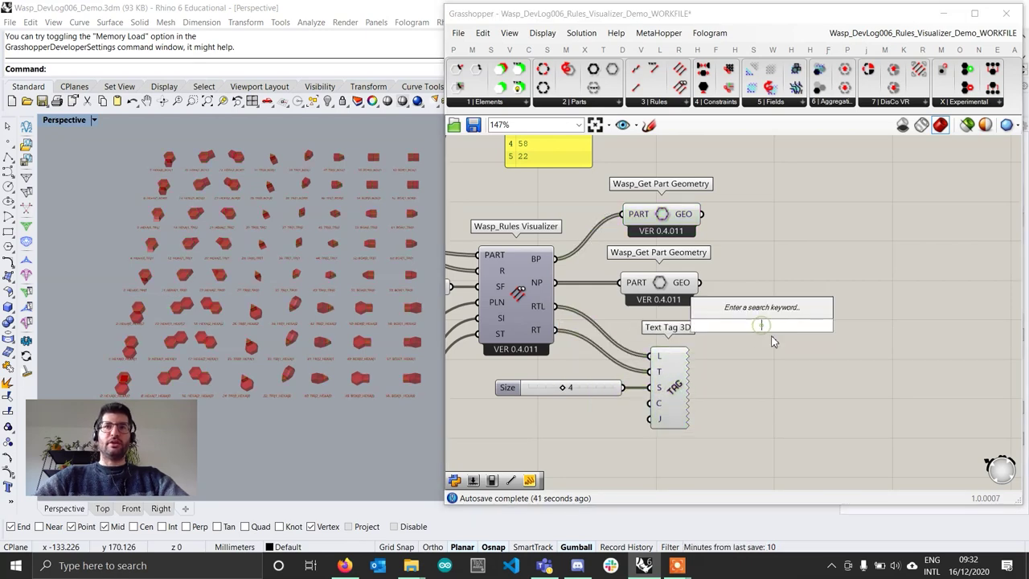
click(737, 293)
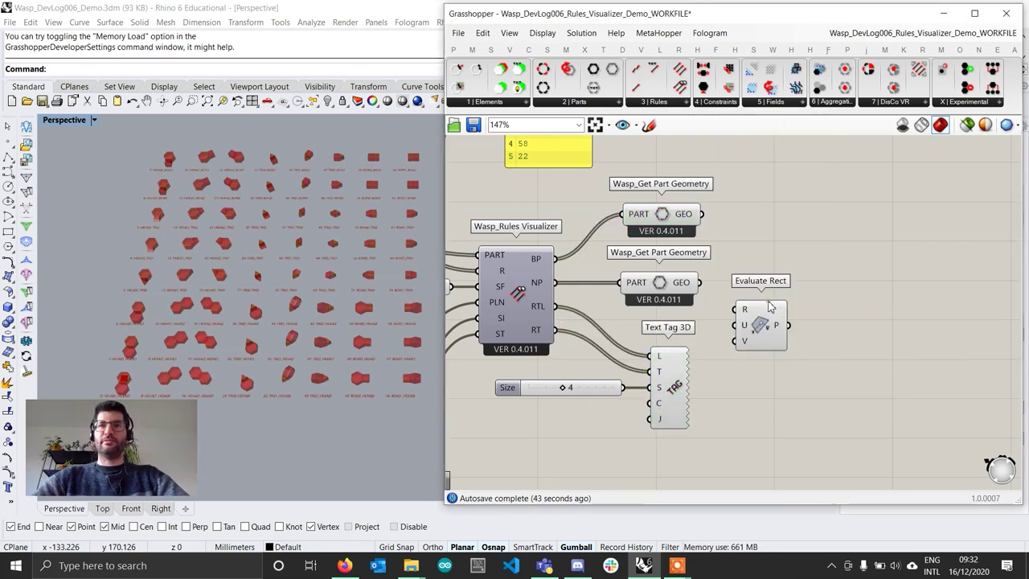
key(Delete)
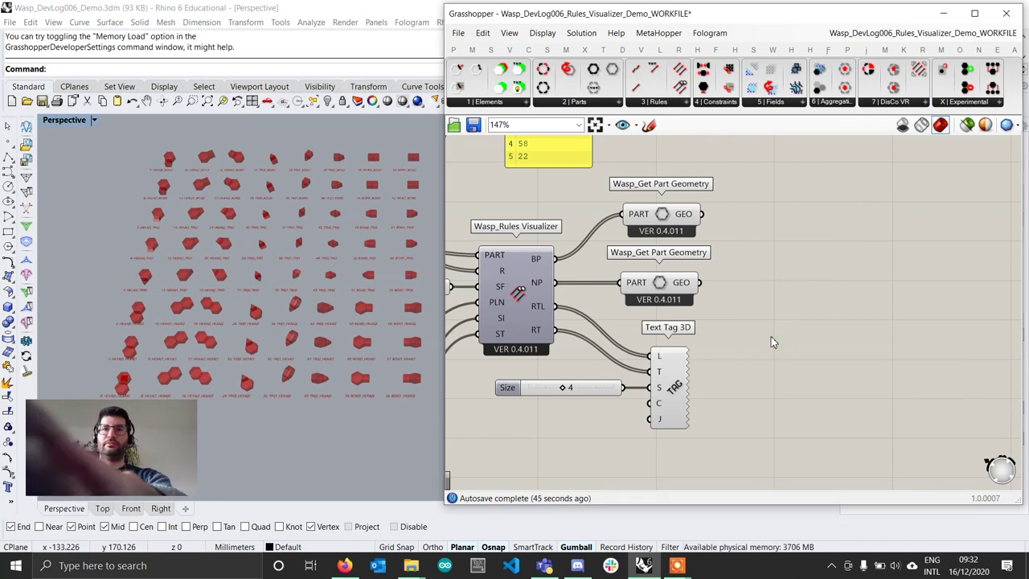
Add a Rectangle component and connect the Rules Visualizer's RTL output to its P input
double_click(771, 341)
text(rect)
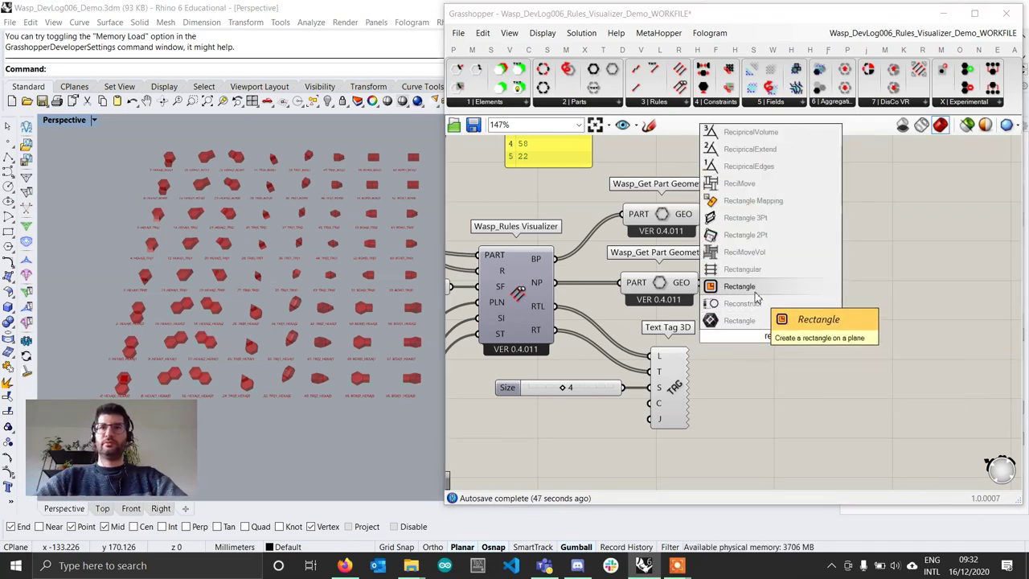
click(748, 320)
drag(554, 307, 768, 320)
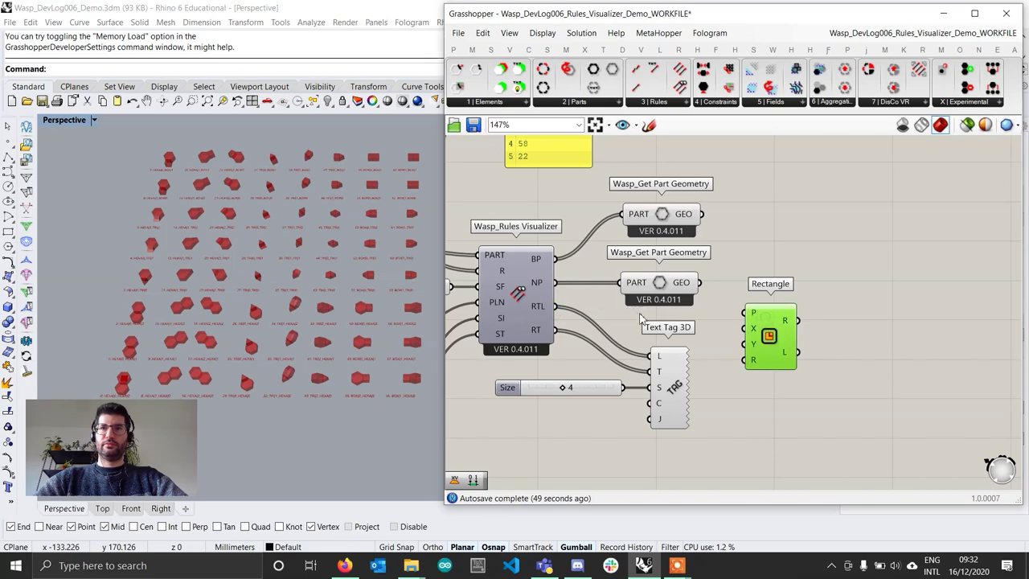
drag(673, 323, 754, 317)
drag(777, 344, 862, 342)
scroll(814, 332, up, 1)
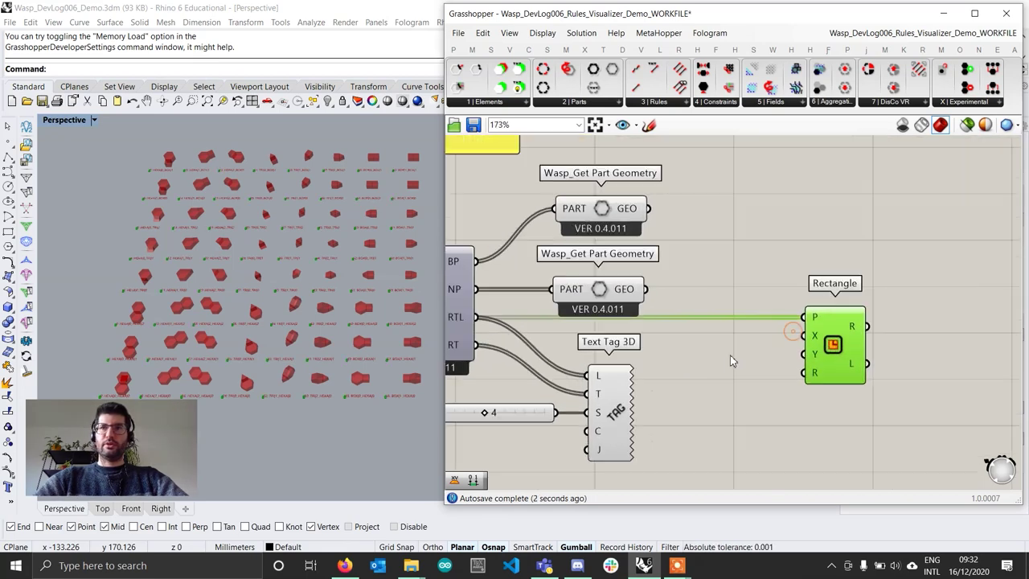
Add a number slider set to 53 and connect it to the Rectangle's X and Y inputs
double_click(728, 366)
text(50)
key(Return)
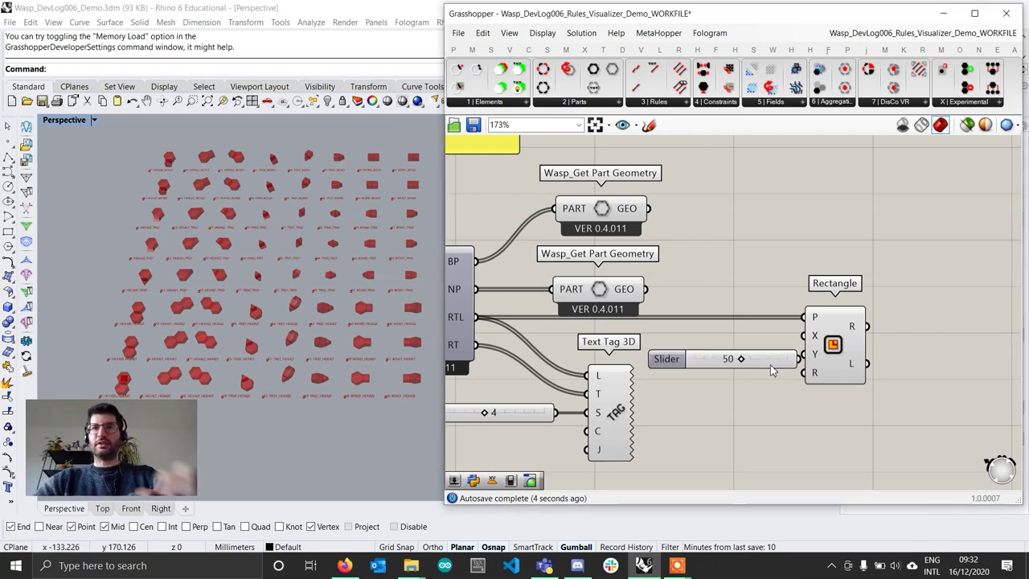
mouse_move(752, 363)
mouse_down()
mouse_move(766, 346)
mouse_move(766, 357)
mouse_move(743, 356)
mouse_up()
click(834, 354)
scroll(737, 354, up, 2)
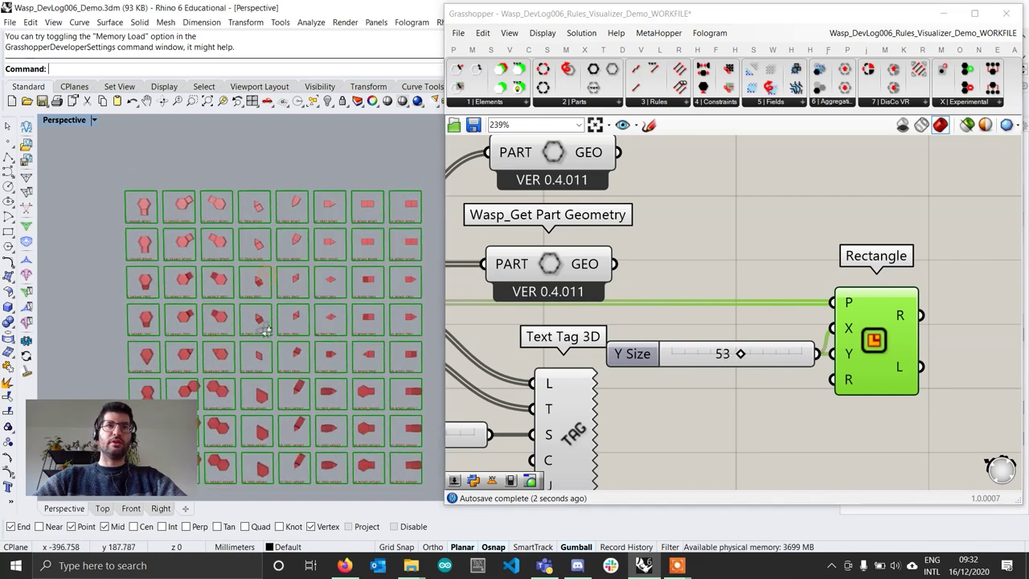
Add a second List Item and connect the Rectangle's R output to L and the index panel to i
scroll(681, 341, down, 4)
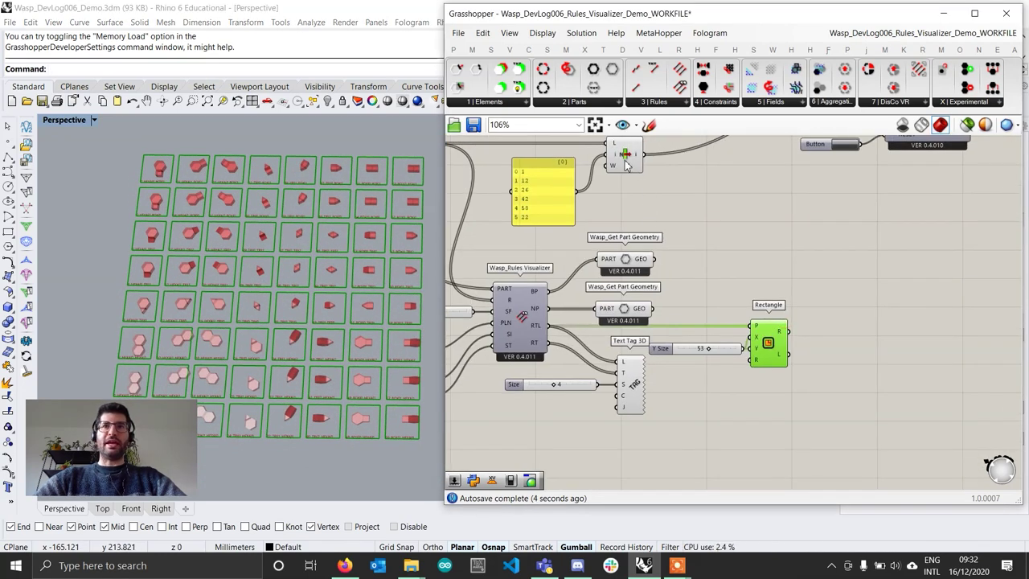
right_drag(721, 226, 714, 280)
double_click(812, 342)
text(list item)
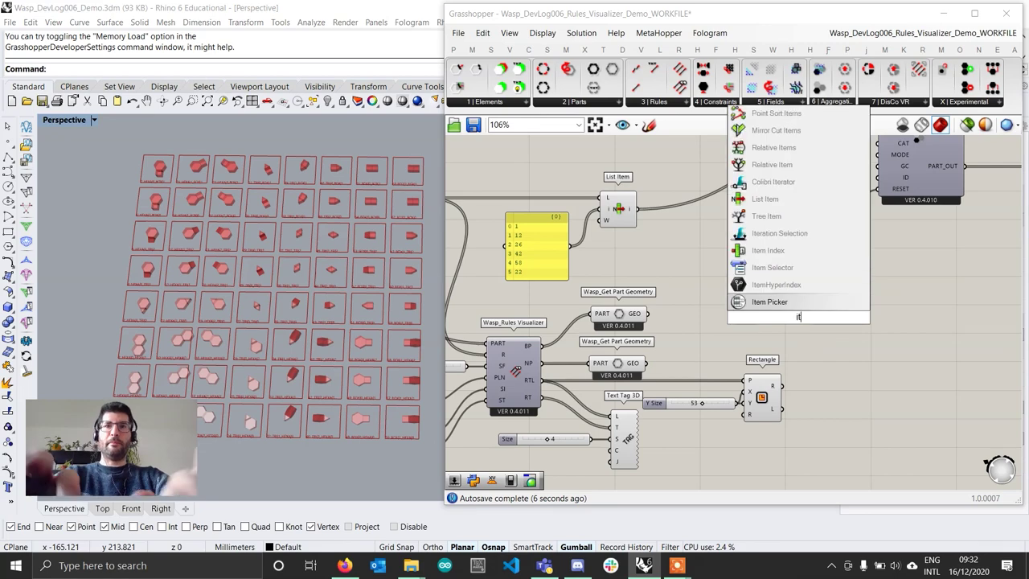
key(Return)
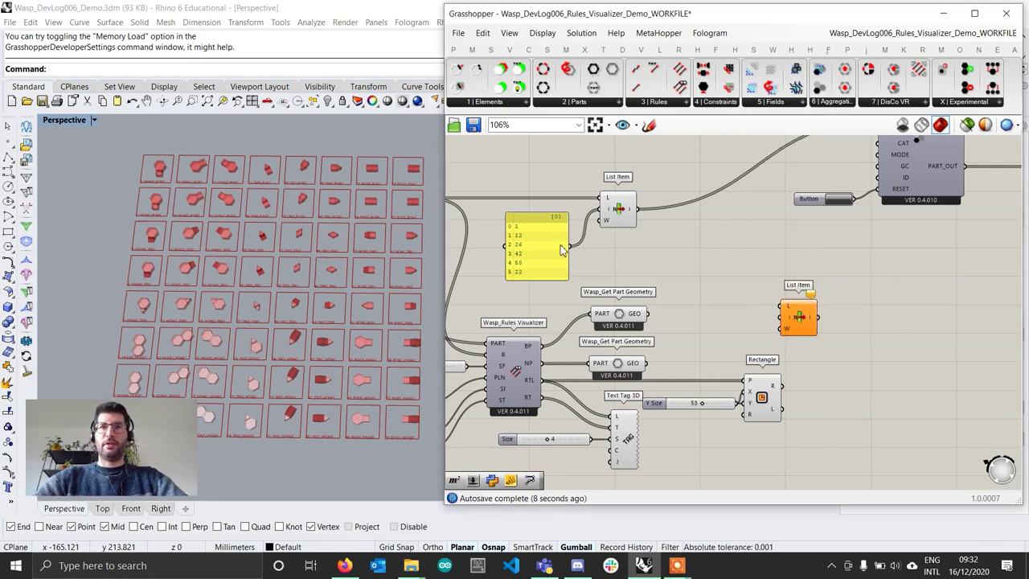
drag(570, 247, 819, 351)
drag(782, 387, 826, 351)
Turn off the Rectangle component's preview so only the selected rules are framed
click(761, 399)
right_click(761, 397)
click(788, 418)
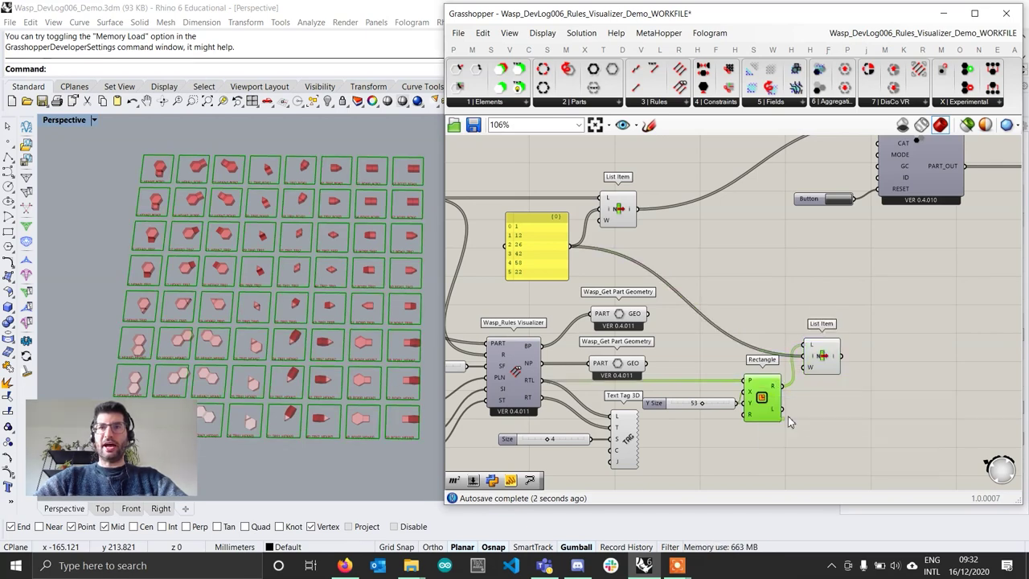
click(789, 421)
Inspect the framed rules in the grid and reset the aggregation built from them
right_drag(229, 323, 267, 338)
scroll(288, 283, down, 5)
scroll(184, 246, up, 8)
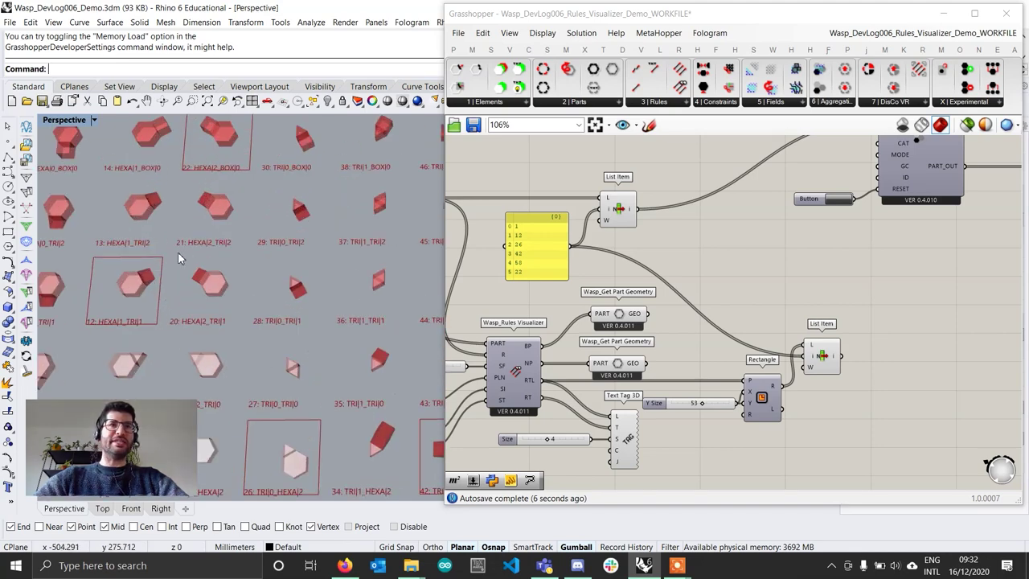
scroll(178, 258, down, 4)
shift+right_drag(349, 316, 276, 287)
scroll(276, 287, down, 1)
right_drag(849, 313, 757, 379)
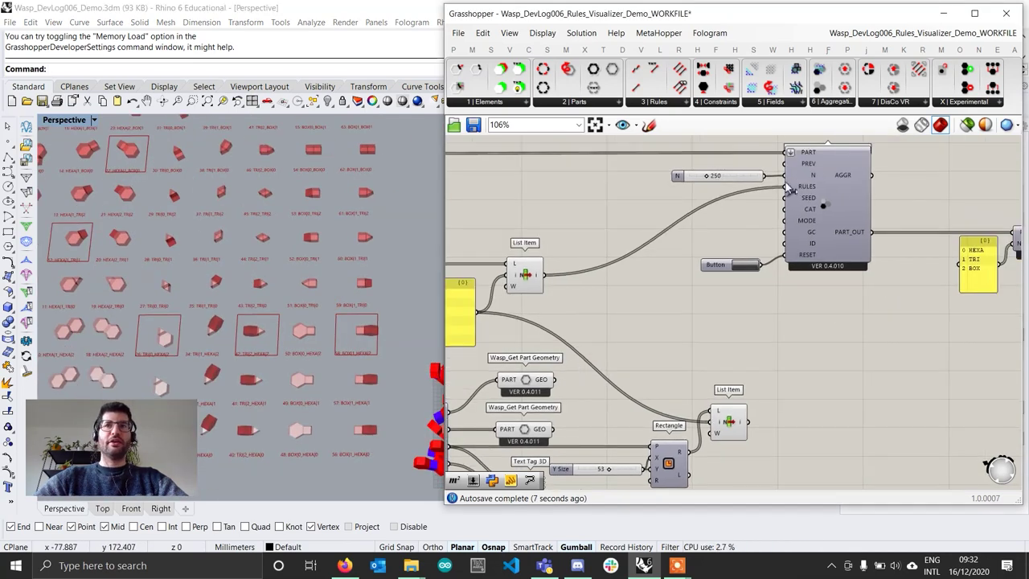
click(744, 272)
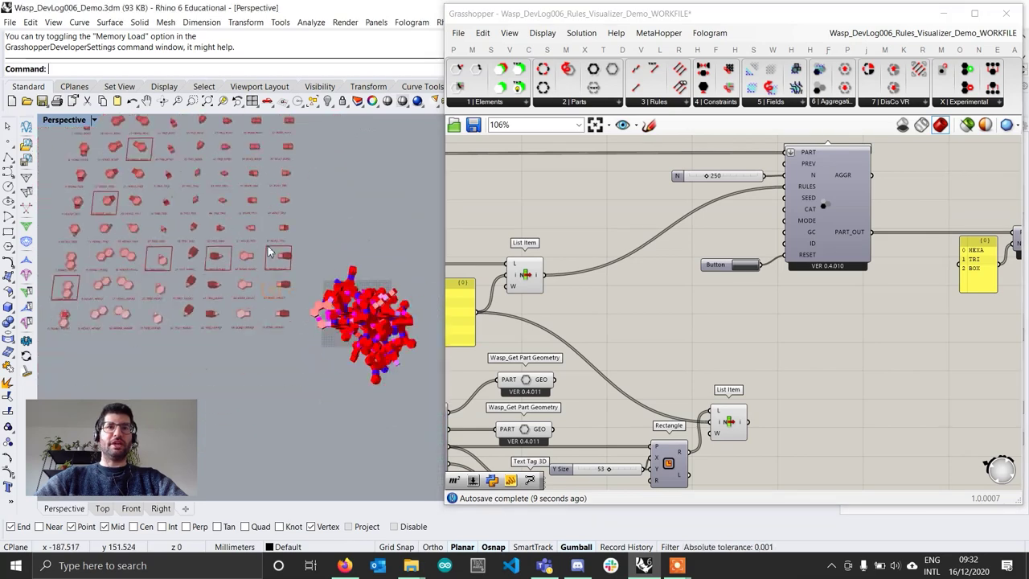
Examine the labels of the triangle and box rules around the framed ones in the grid
scroll(280, 278, up, 6)
scroll(281, 279, down, 5)
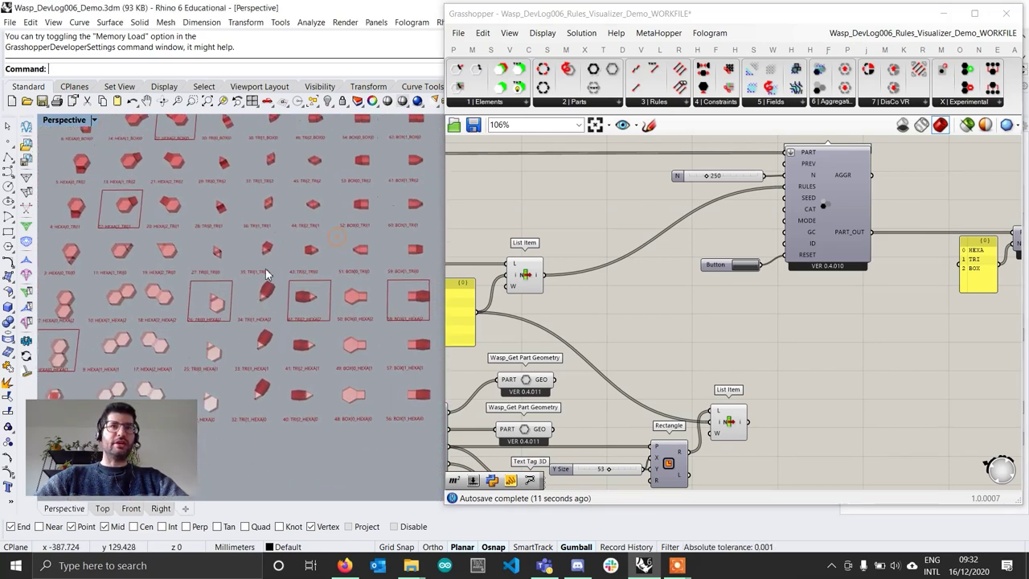
scroll(316, 259, up, 5)
scroll(314, 257, down, 2)
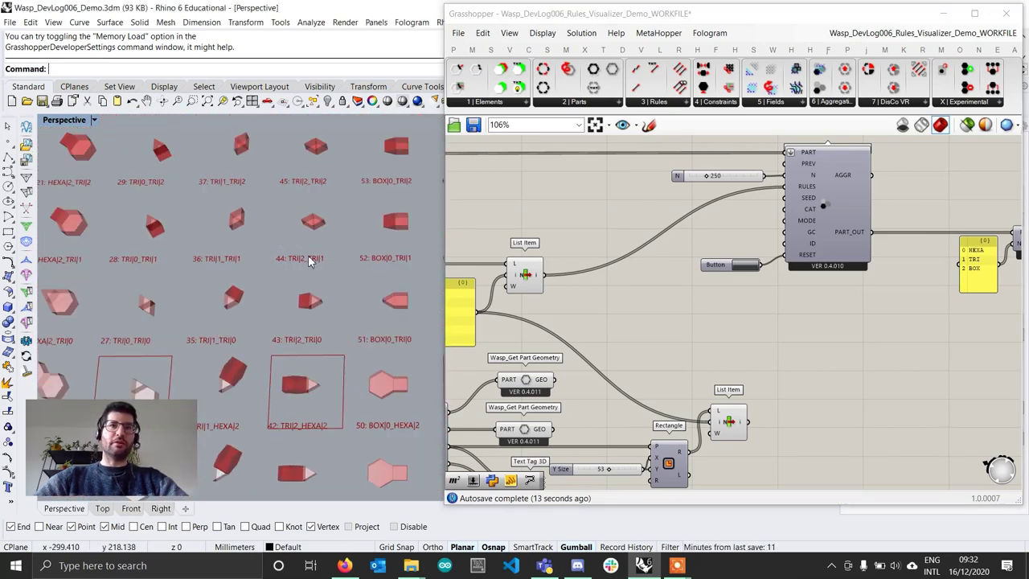
scroll(308, 259, up, 1)
shift+right_drag(351, 240, 277, 236)
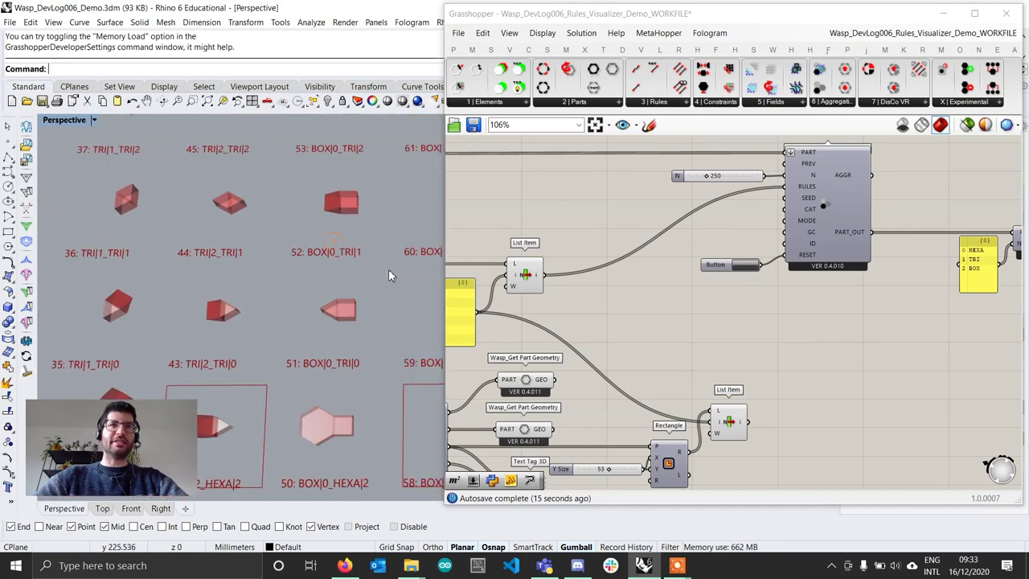
Add index 44 as a new line at the end of the rule index panel
right_drag(585, 329, 744, 337)
scroll(615, 345, up, 3)
click(569, 328)
double_click(571, 332)
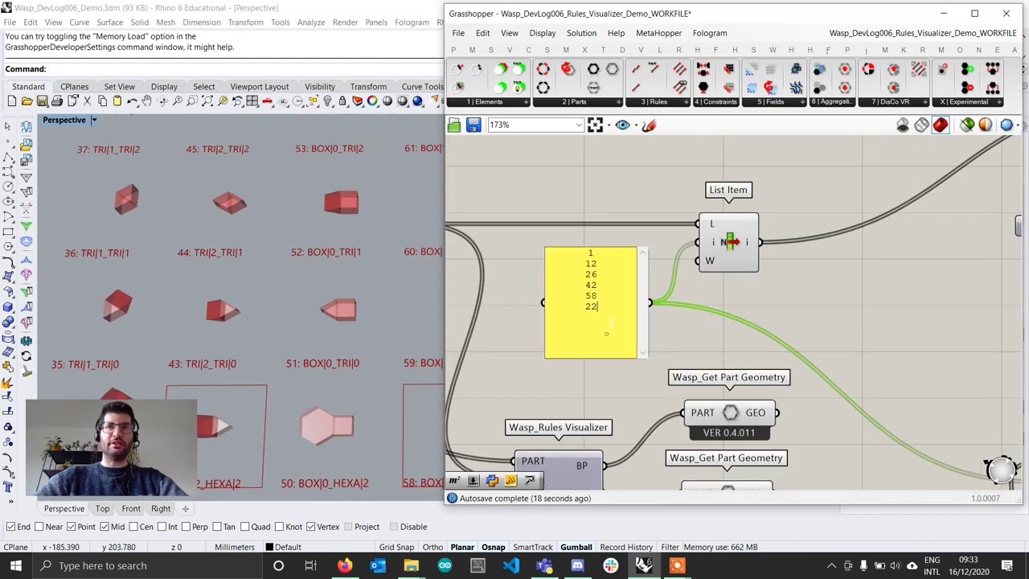
key(Return)
text(44)
click(826, 326)
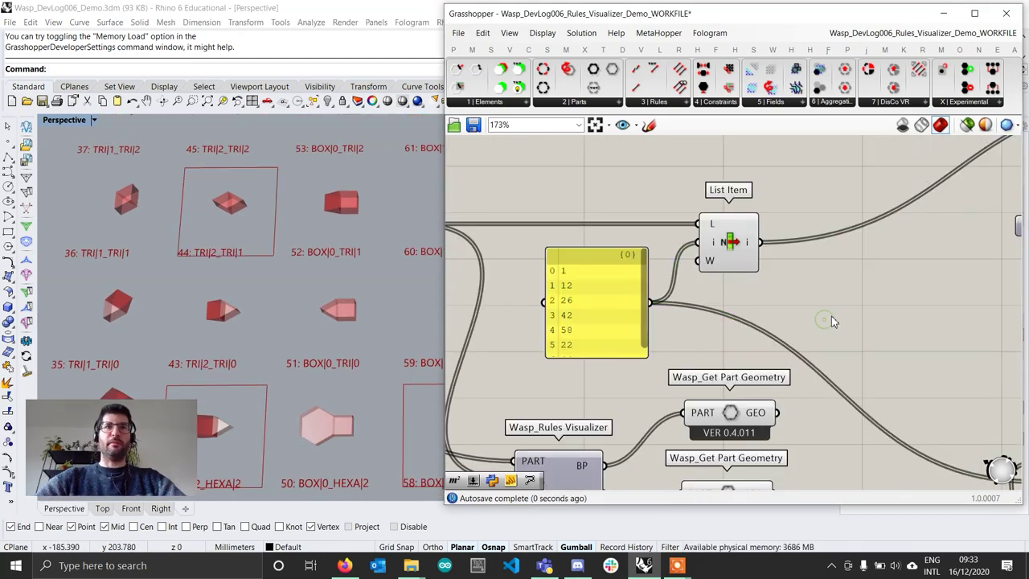
Inspect the newly framed rule in the grid and the aggregation built from the selected rules
scroll(827, 326, down, 4)
scroll(233, 250, down, 6)
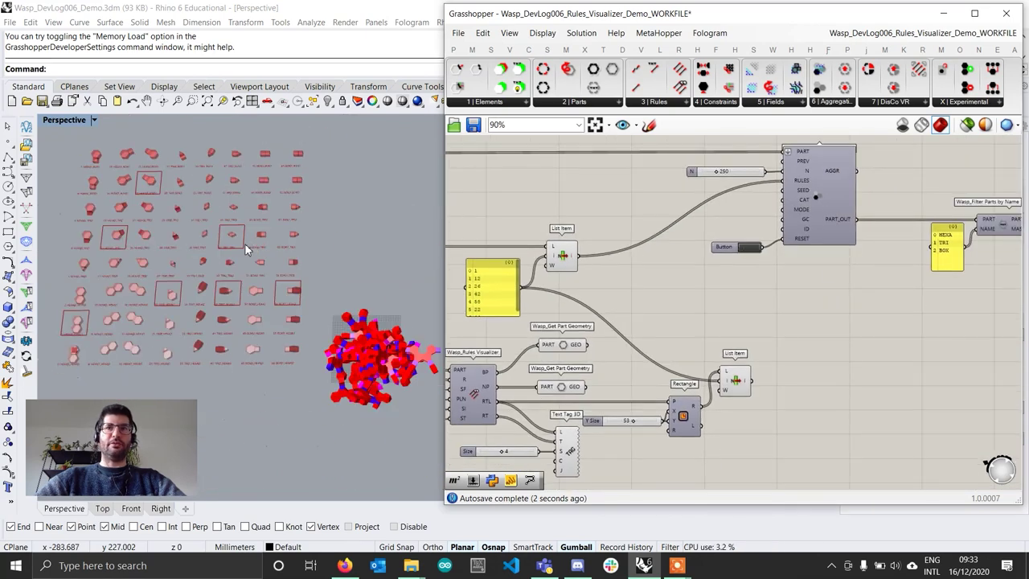
scroll(276, 352, up, 3)
shift+right_drag(339, 360, 225, 279)
scroll(225, 281, up, 6)
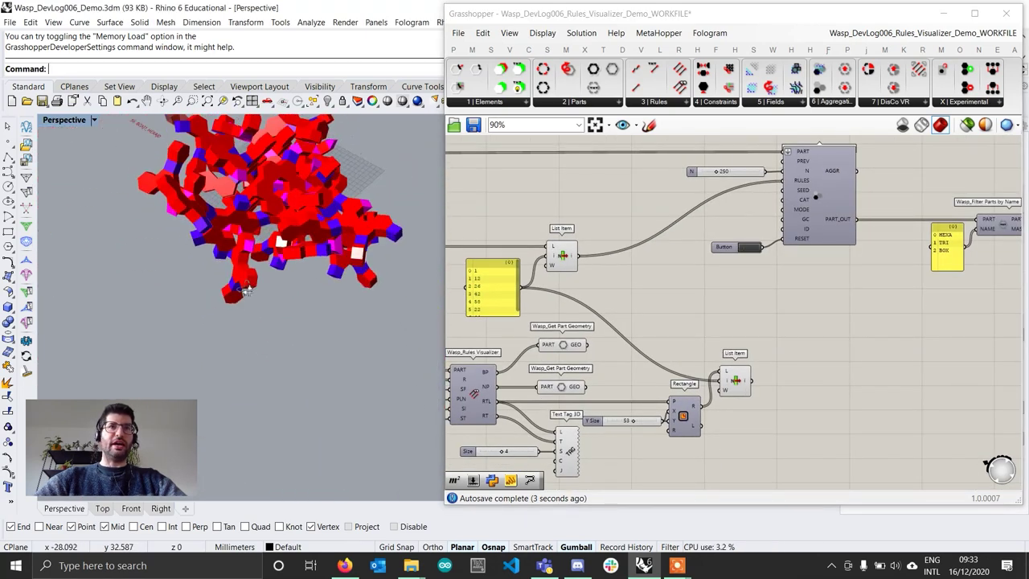
scroll(289, 312, down, 4)
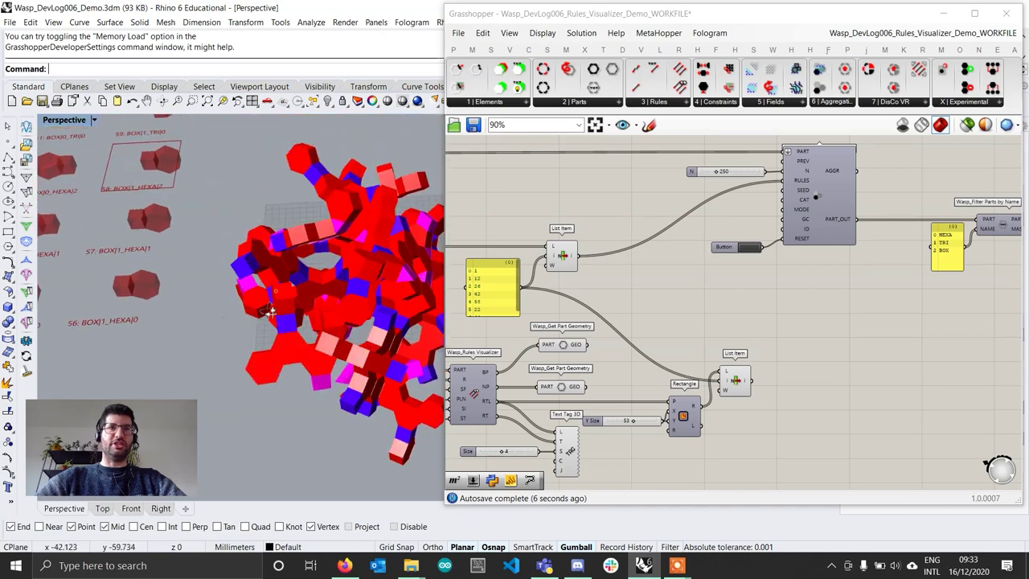
right_drag(271, 303, 321, 234)
Review the whole grid of rules with its framed selection from several viewpoints
scroll(286, 274, down, 5)
scroll(322, 261, down, 4)
mouse_move(277, 268)
shift+right_down()
mouse_move(316, 239)
mouse_move(276, 298)
mouse_move(298, 287)
mouse_move(269, 276)
mouse_move(176, 324)
mouse_move(241, 314)
mouse_move(281, 281)
mouse_move(291, 258)
shift+right_up()
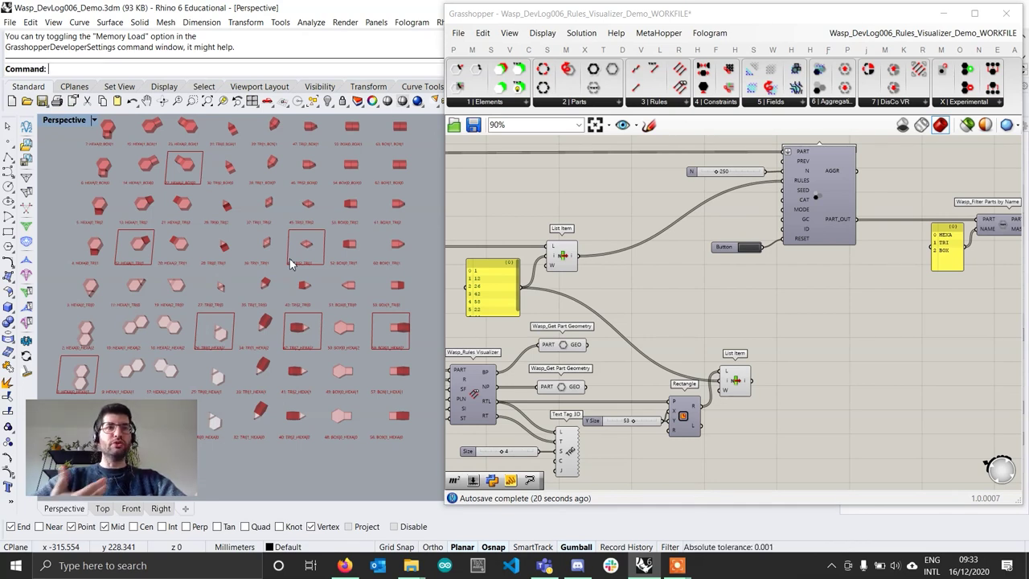
right_drag(323, 186, 275, 245)
scroll(266, 183, up, 4)
shift+right_drag(266, 183, 307, 209)
scroll(362, 303, down, 7)
shift+right_drag(341, 245, 323, 238)
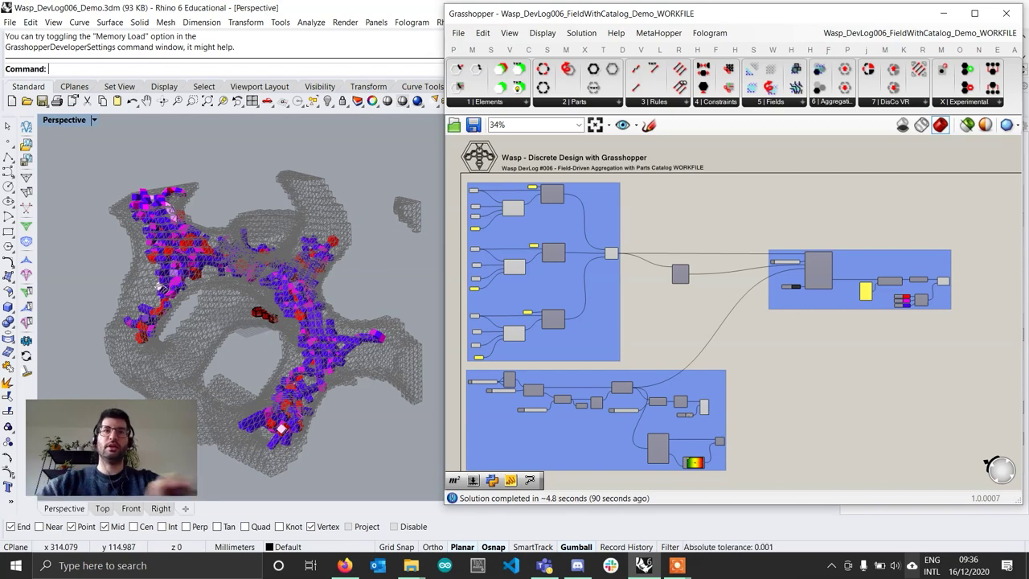
Examine the field-driven aggregation component and its input connections in the FieldWithCatalog definition
scroll(744, 281, up, 3)
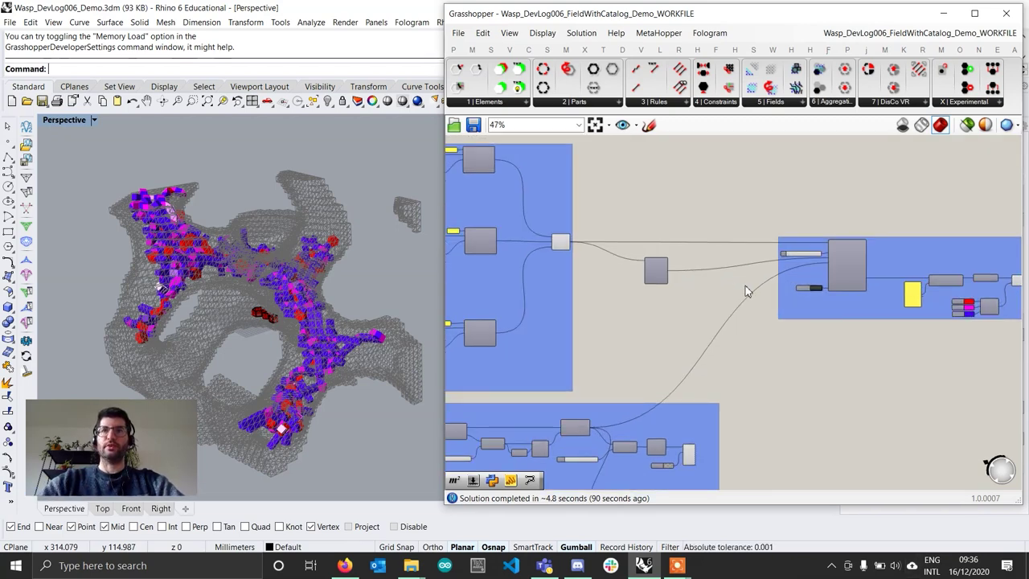
right_drag(792, 266, 767, 301)
scroll(884, 293, up, 1)
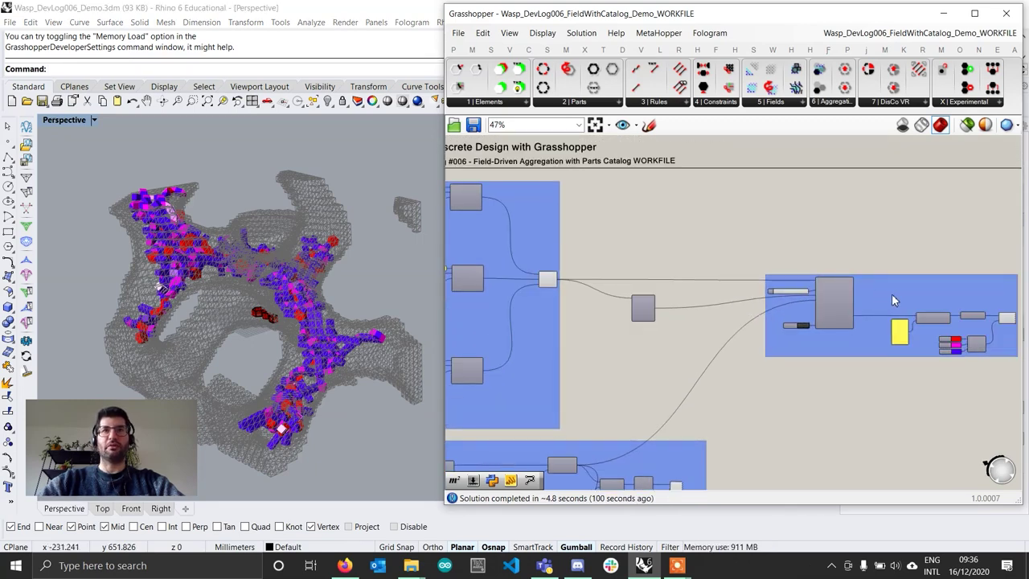
scroll(892, 300, up, 5)
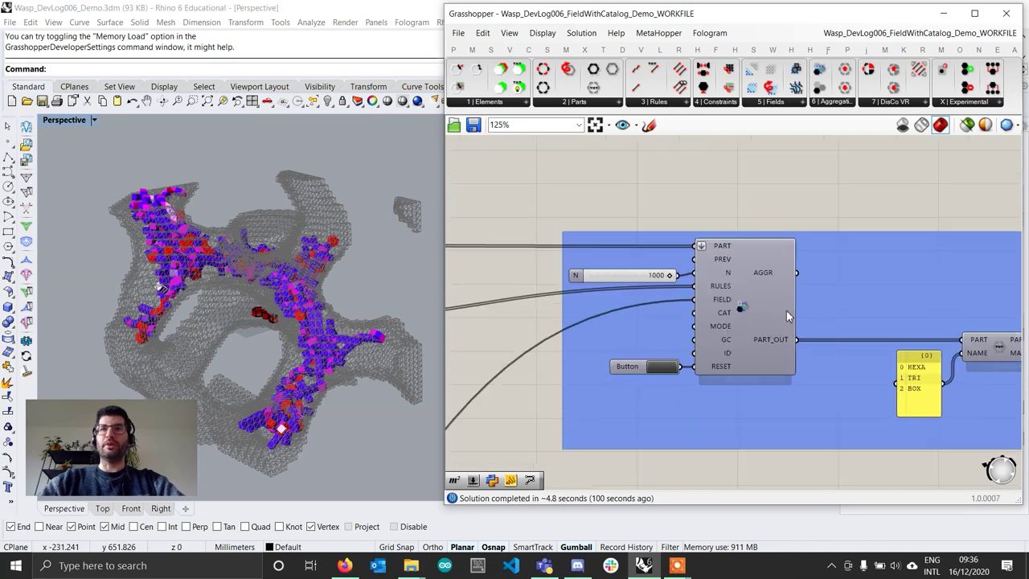
scroll(788, 316, down, 3)
right_drag(300, 292, 331, 313)
right_drag(628, 359, 796, 346)
right_drag(571, 359, 658, 340)
scroll(688, 379, down, 2)
Set the ISO value of the field's voxel mesh to 0.87
right_drag(688, 379, 714, 317)
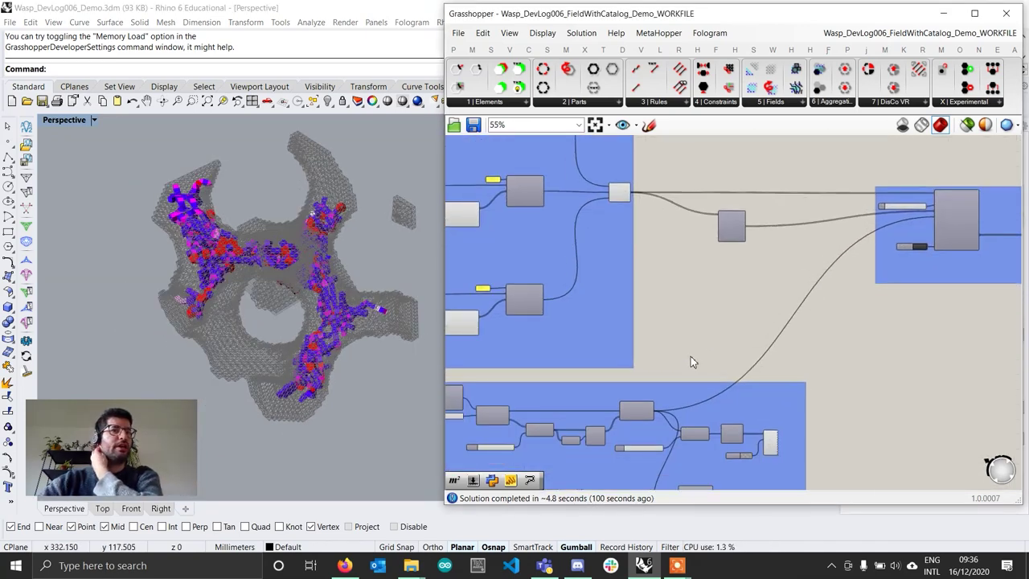
scroll(691, 360, up, 7)
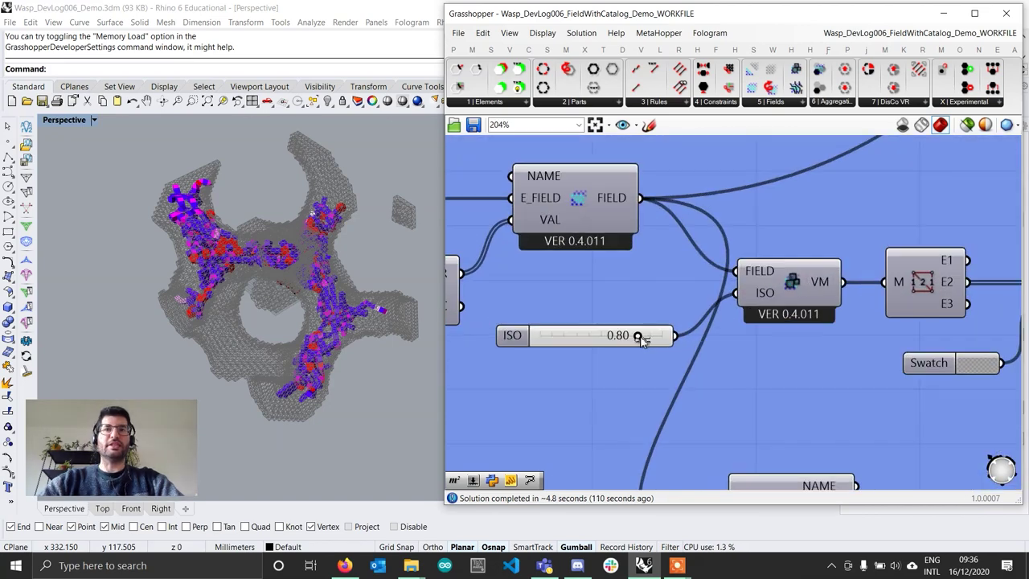
mouse_move(641, 338)
mouse_down()
mouse_move(603, 341)
mouse_move(651, 339)
mouse_up()
Enable the preview of the field points coloured by value through the gradient
scroll(655, 339, down, 4)
right_drag(719, 342, 603, 238)
scroll(804, 322, up, 2)
click(809, 328)
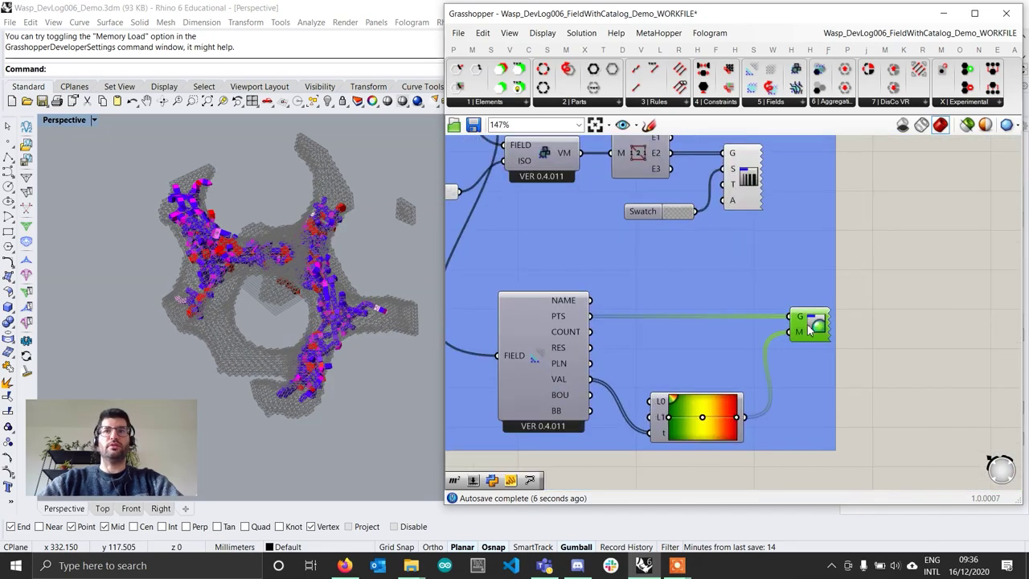
right_click(812, 328)
click(847, 348)
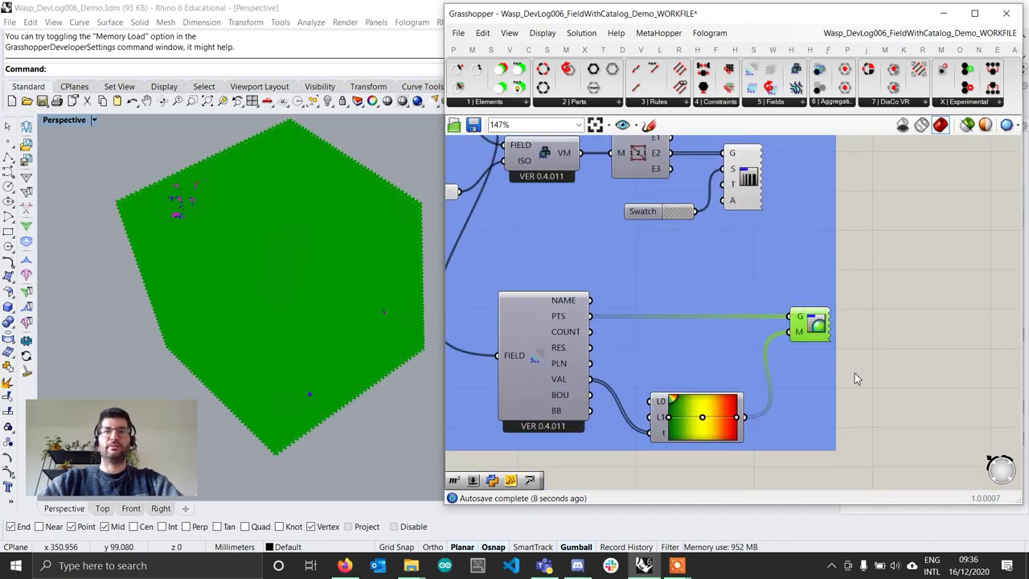
click(880, 367)
Inspect the coloured field points up close and turn their preview off
right_drag(296, 342, 346, 277)
scroll(286, 298, up, 7)
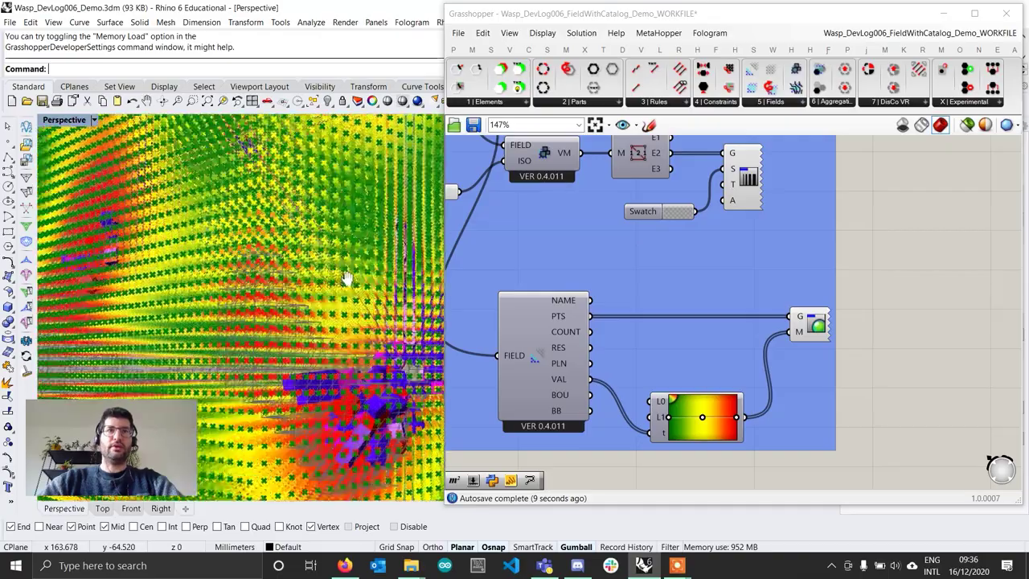
scroll(345, 279, up, 6)
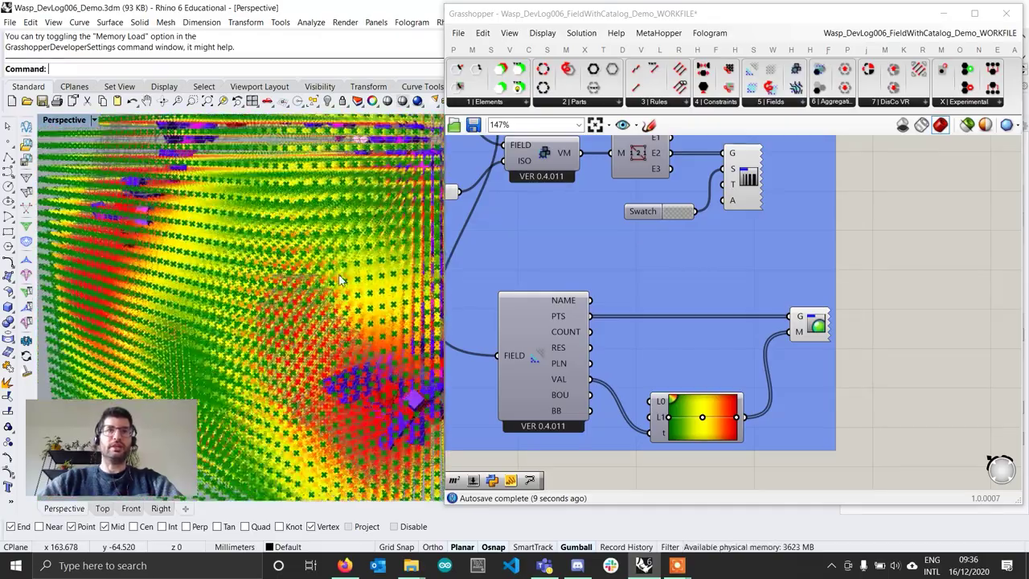
scroll(339, 279, down, 5)
right_click(812, 325)
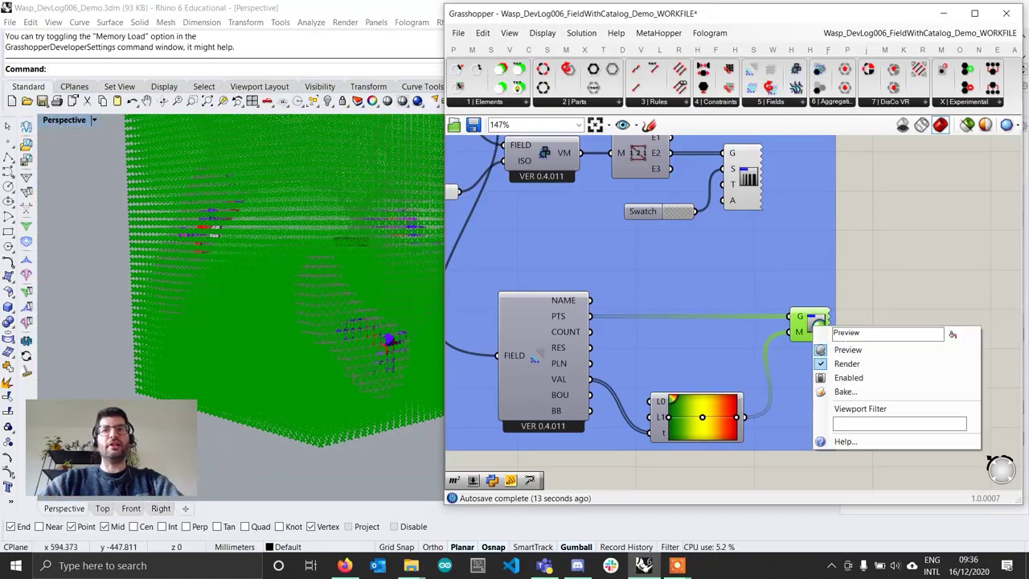
click(851, 351)
Open the Python script that computes the field values, read its sin/cos formula and close the editor
scroll(889, 337, down, 5)
right_drag(680, 285, 764, 342)
scroll(703, 337, up, 4)
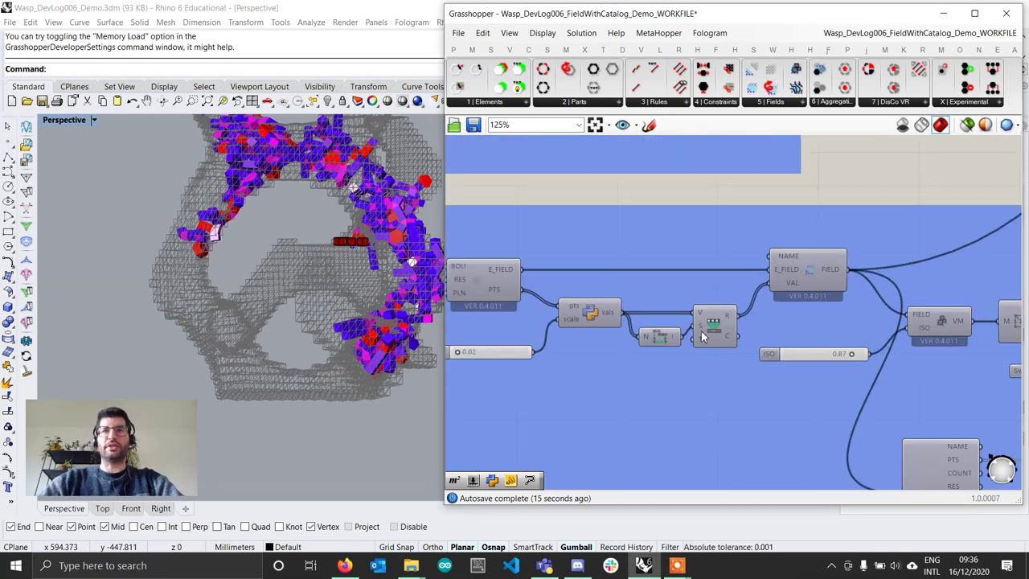
scroll(702, 336, up, 2)
double_click(644, 311)
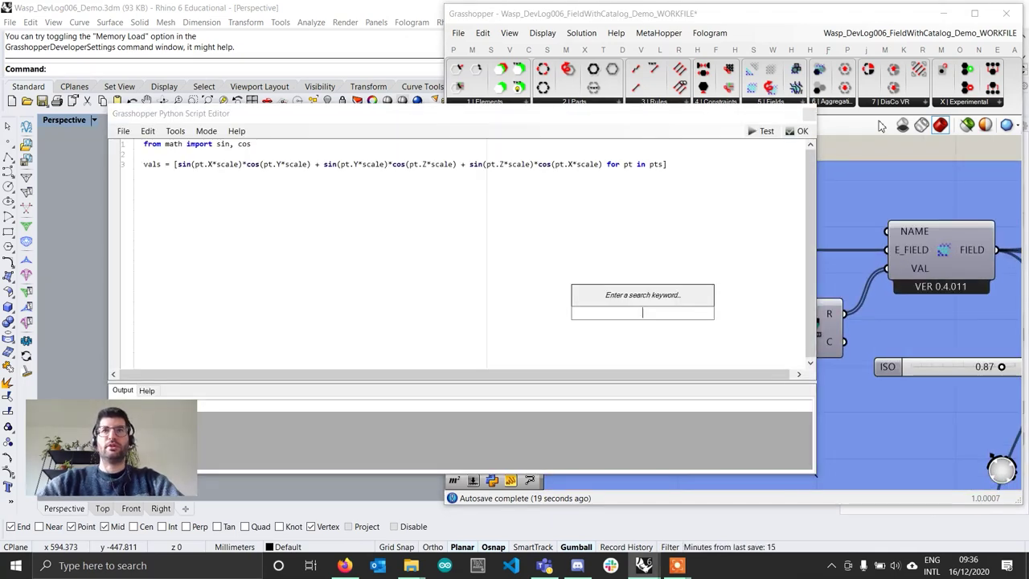
click(804, 133)
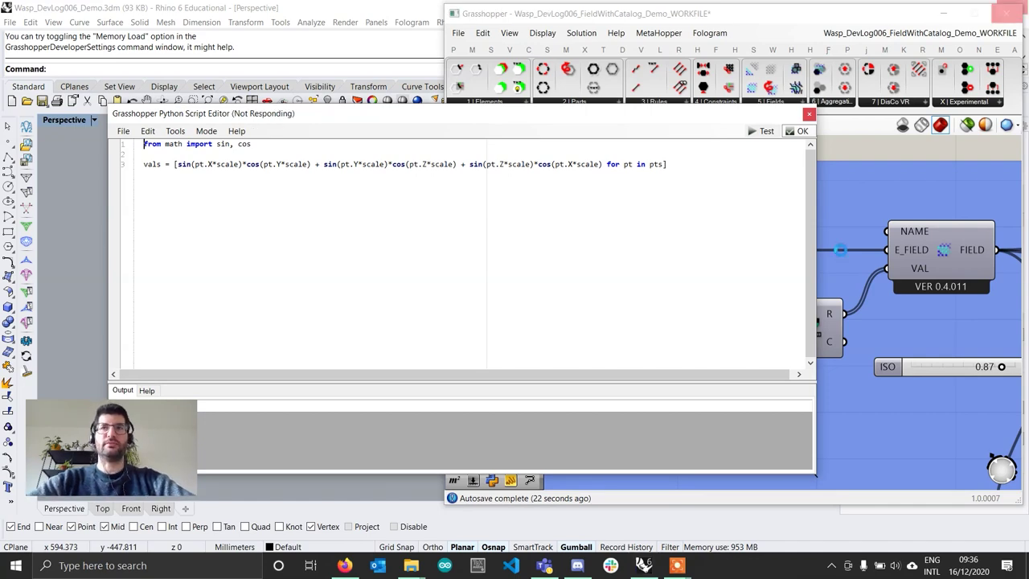
Set the part count N of the field-driven aggregation to 500
scroll(830, 251, down, 8)
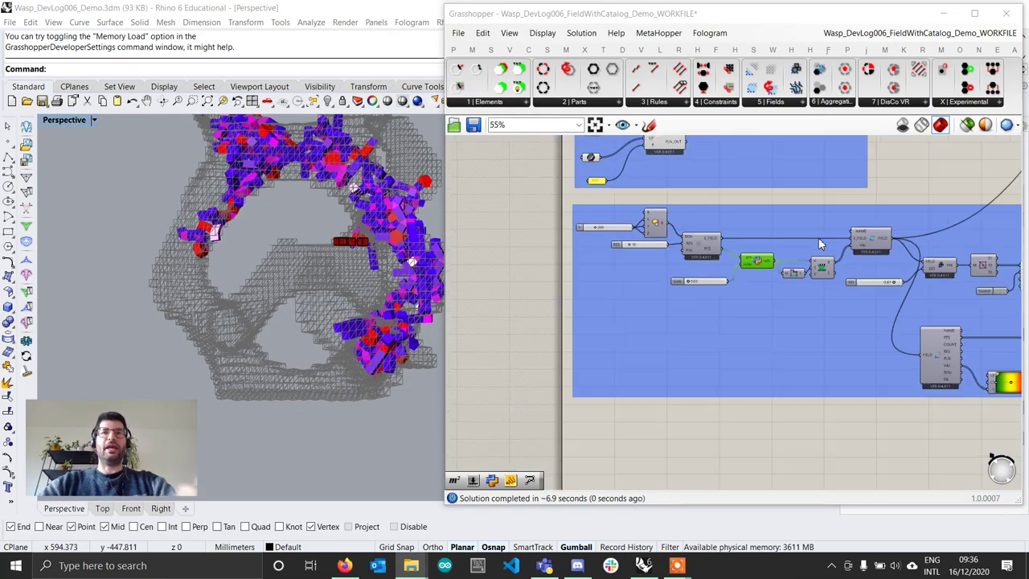
right_drag(804, 247, 651, 328)
scroll(910, 221, up, 4)
scroll(764, 279, up, 5)
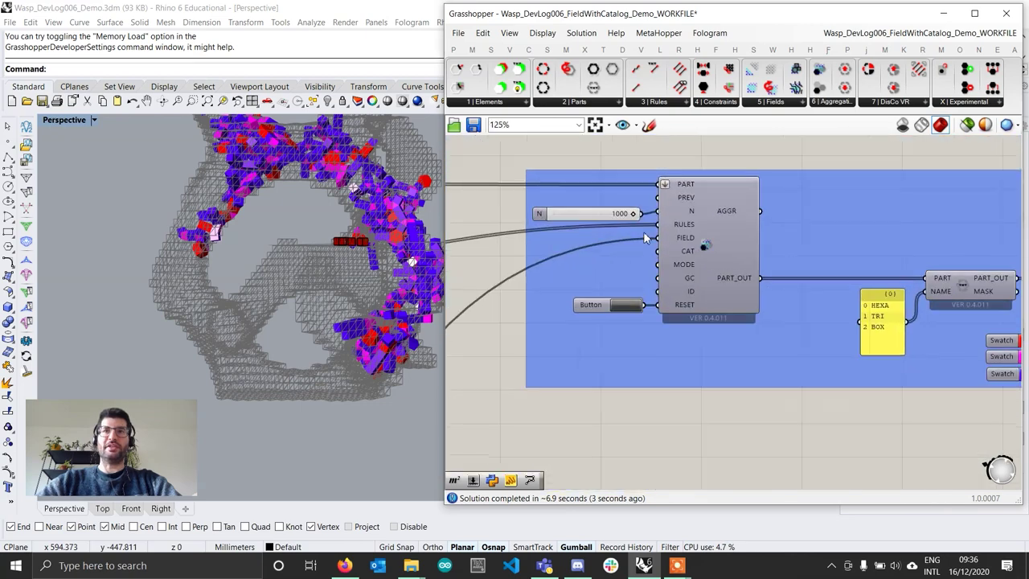
double_click(587, 208)
text(50)
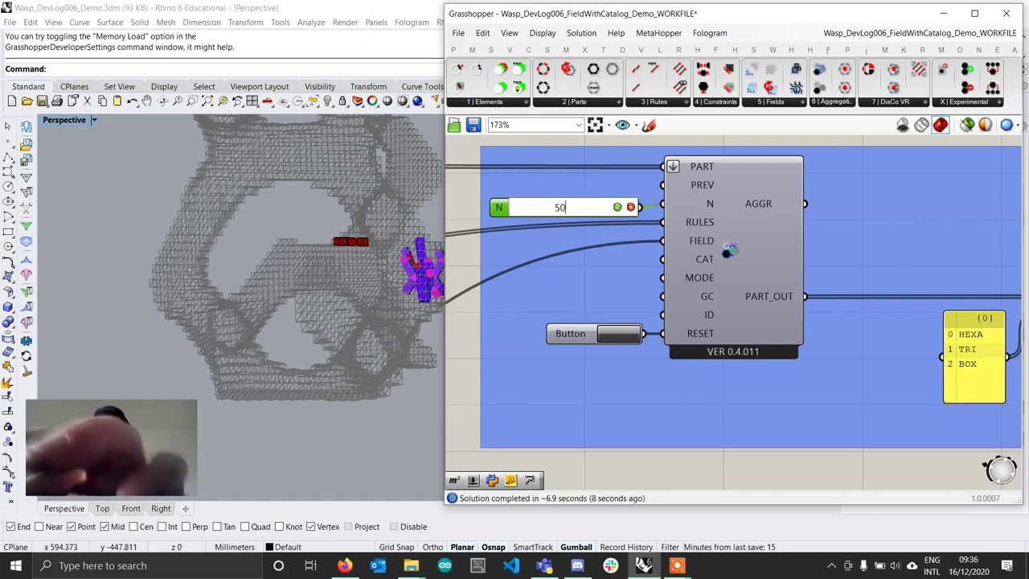
text(0)
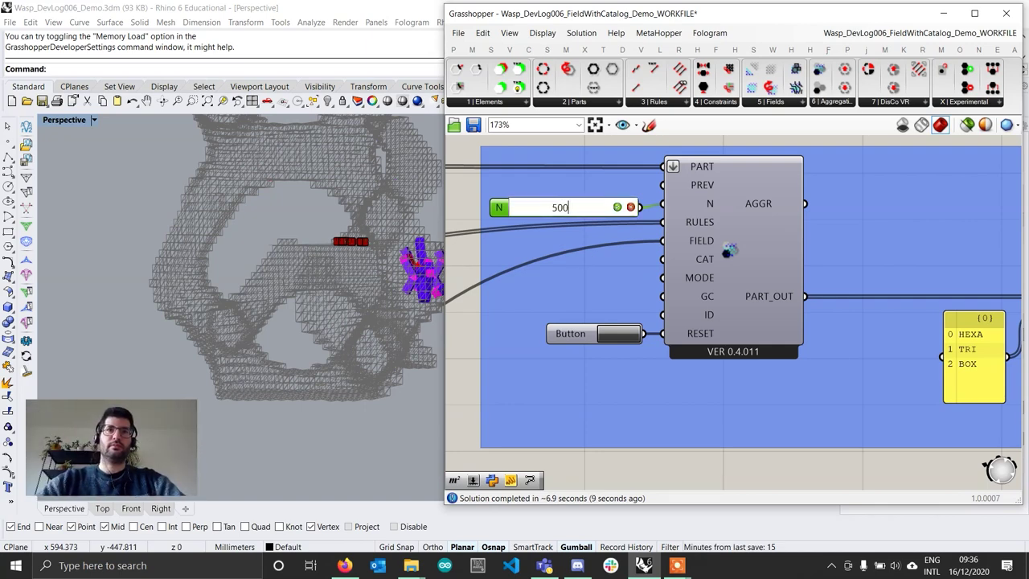
key(Return)
Check the 500-part aggregation inside the field mesh and reset it to regenerate the parts
scroll(348, 386, down, 4)
right_drag(349, 386, 372, 356)
scroll(374, 310, up, 7)
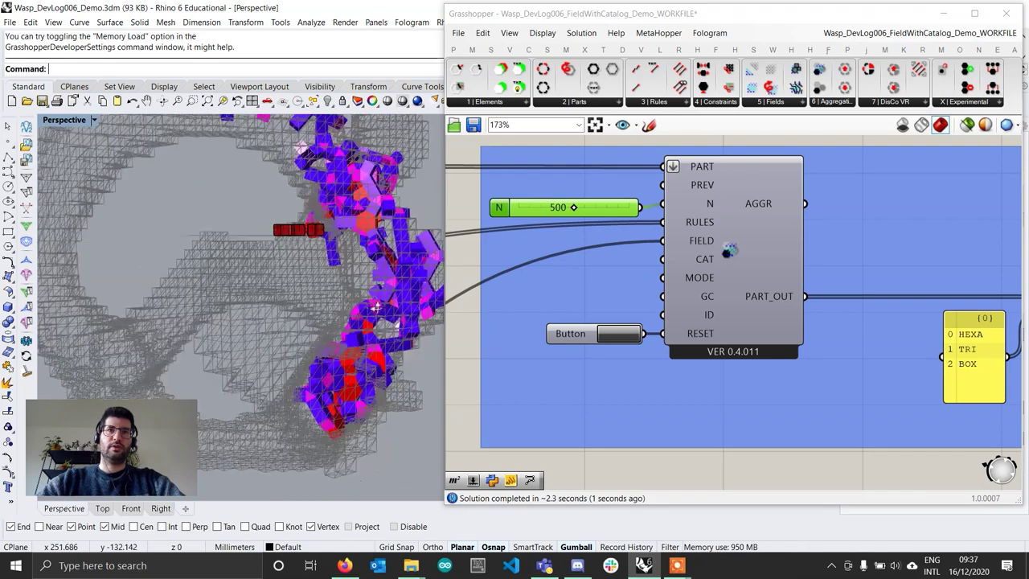
click(624, 336)
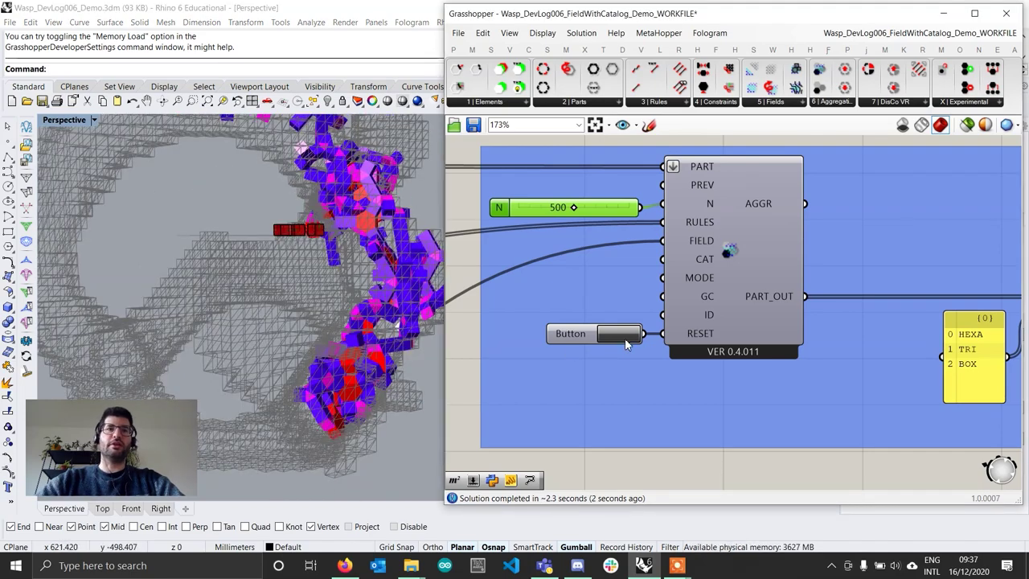
Examine the regenerated aggregation and its mix of coloured parts within the field mesh
scroll(626, 340, down, 2)
scroll(322, 267, down, 2)
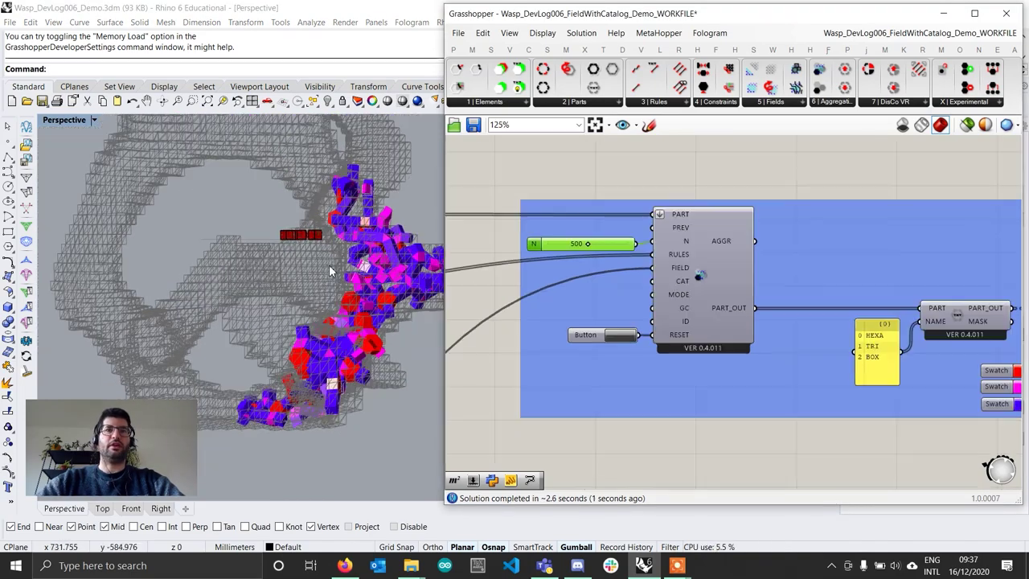
scroll(328, 271, down, 4)
scroll(331, 290, up, 7)
right_drag(329, 271, 329, 312)
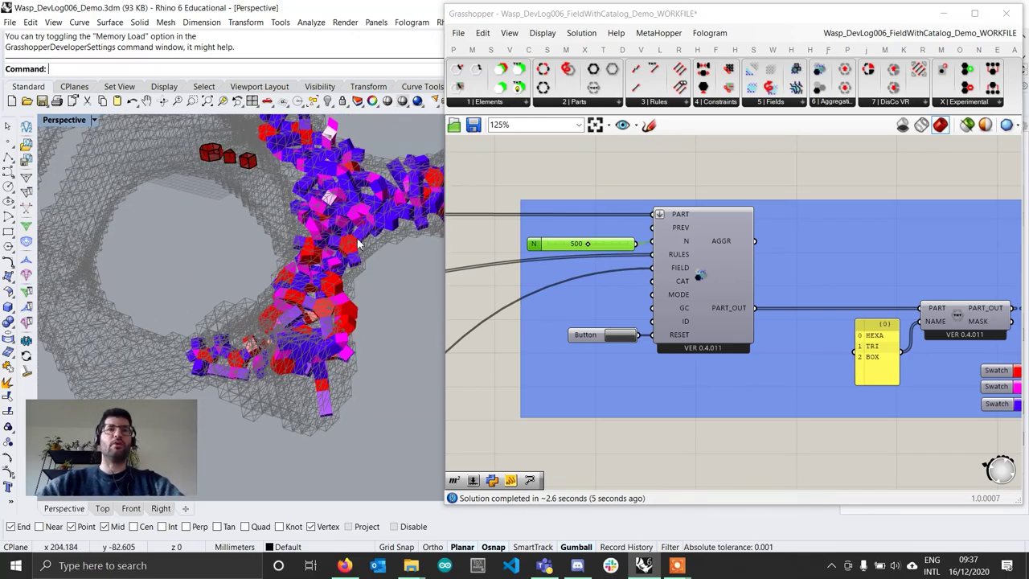
scroll(329, 313, up, 5)
right_drag(265, 267, 291, 277)
Examine the CAT and MODE inputs of the field-driven aggregation component
right_drag(731, 363, 826, 334)
scroll(827, 334, down, 5)
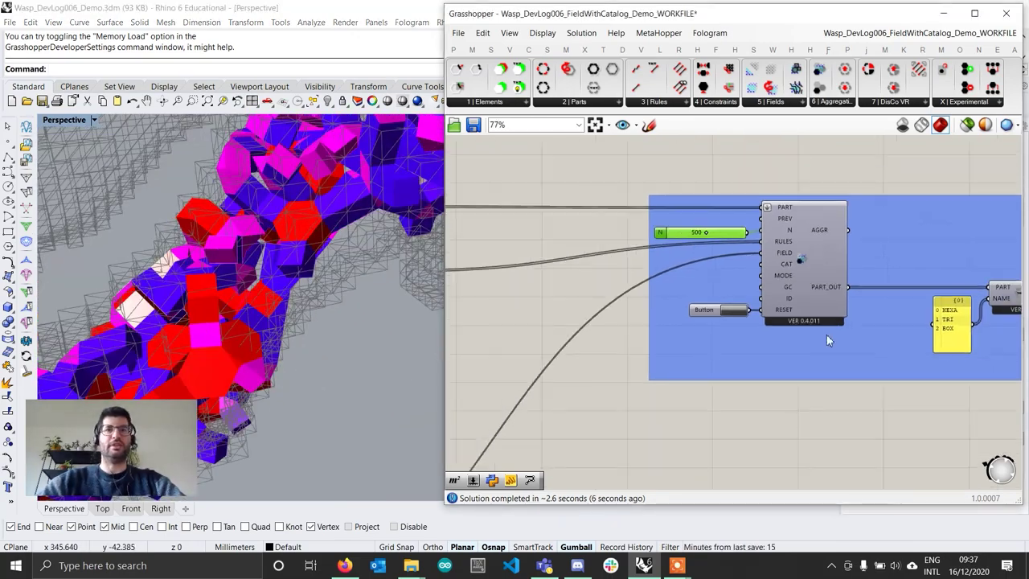
scroll(611, 331, up, 3)
scroll(996, 282, up, 1)
right_drag(996, 281, 781, 283)
scroll(802, 270, up, 2)
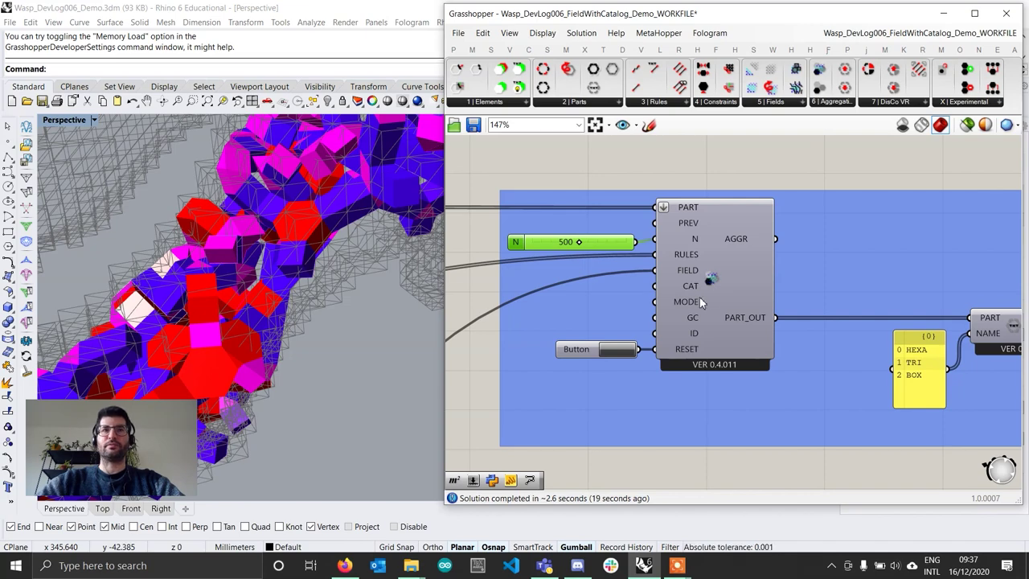
mouse_move(700, 301)
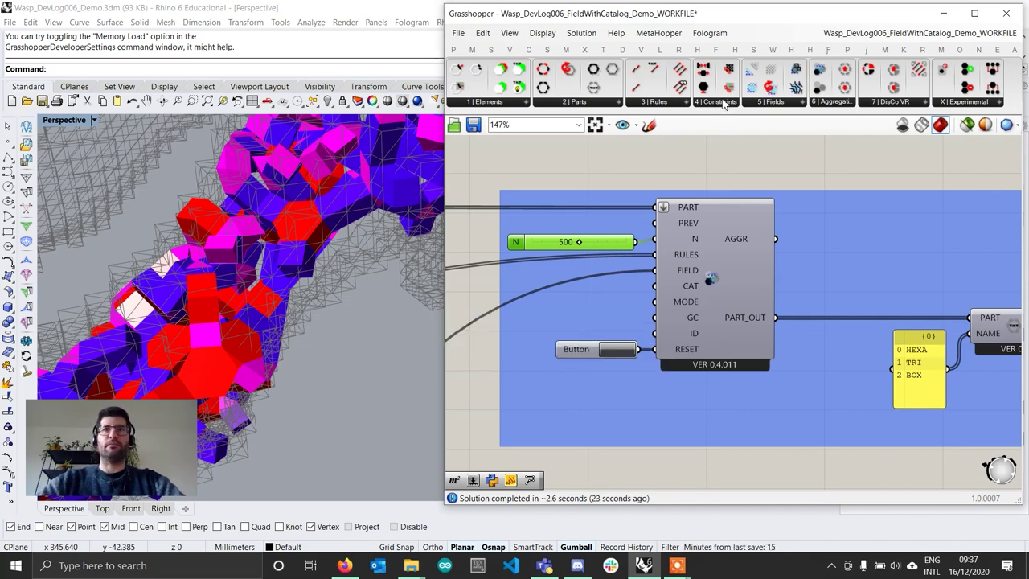
Add a Wasp_Parts Catalog component and place it below the rules component
click(607, 104)
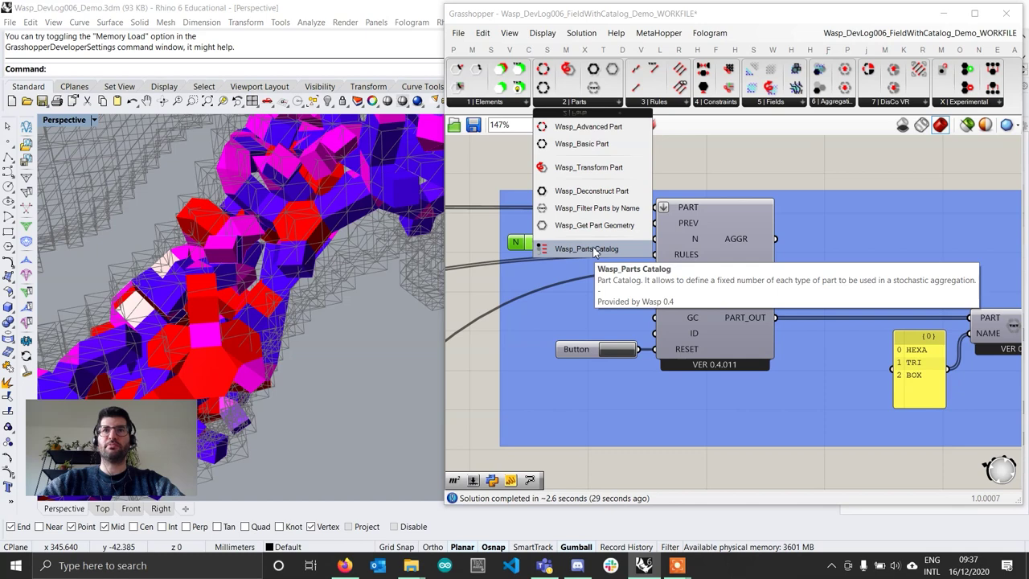
click(595, 251)
click(495, 344)
right_drag(598, 317, 886, 254)
scroll(886, 254, down, 3)
drag(830, 269, 614, 326)
scroll(686, 330, up, 2)
right_drag(543, 266, 596, 266)
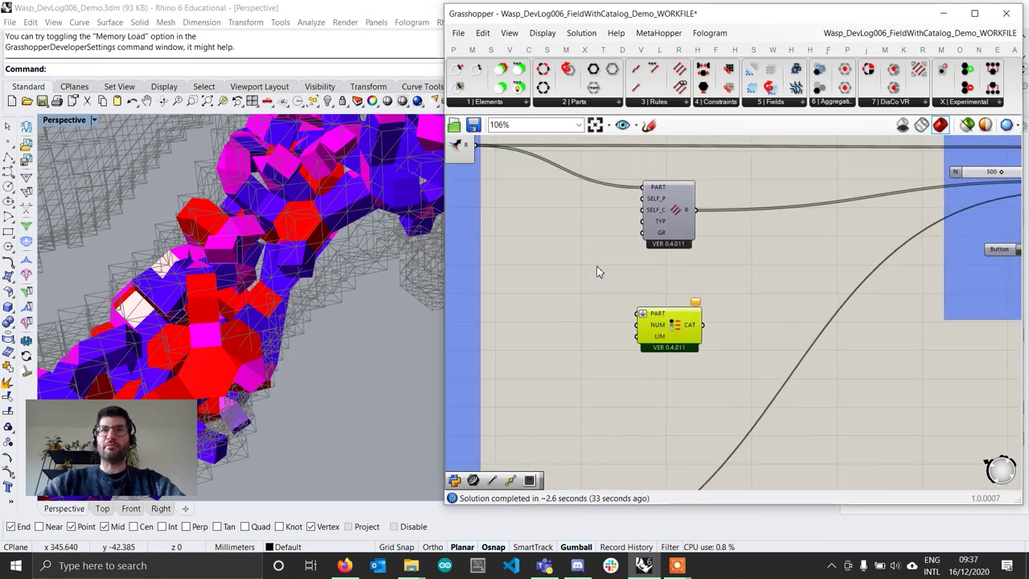
Connect the merged parts output R to the PART input of the parts catalog
scroll(598, 268, down, 1)
scroll(551, 215, up, 1)
right_drag(516, 174, 538, 203)
drag(506, 184, 684, 351)
scroll(685, 354, up, 1)
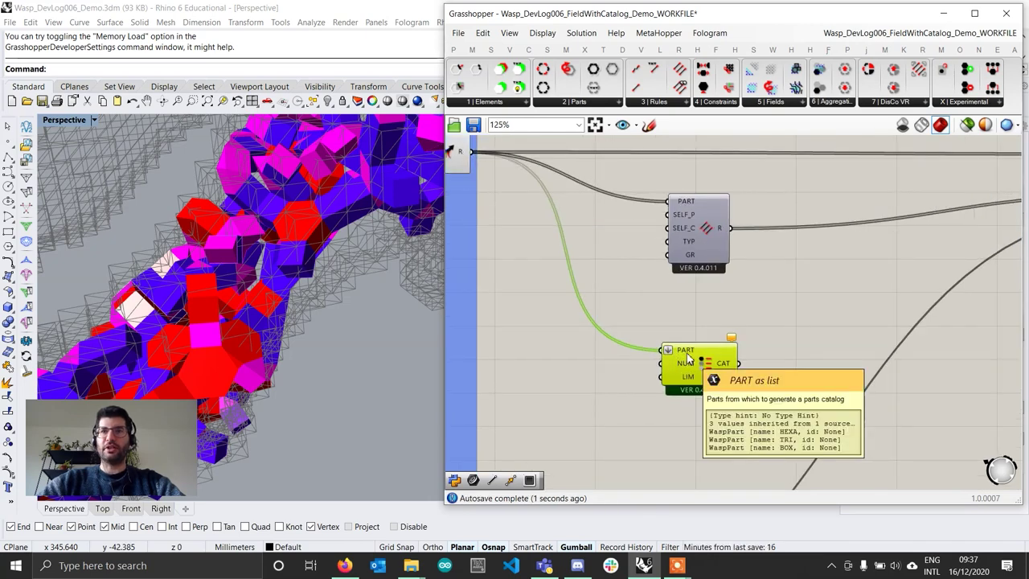
scroll(688, 360, up, 2)
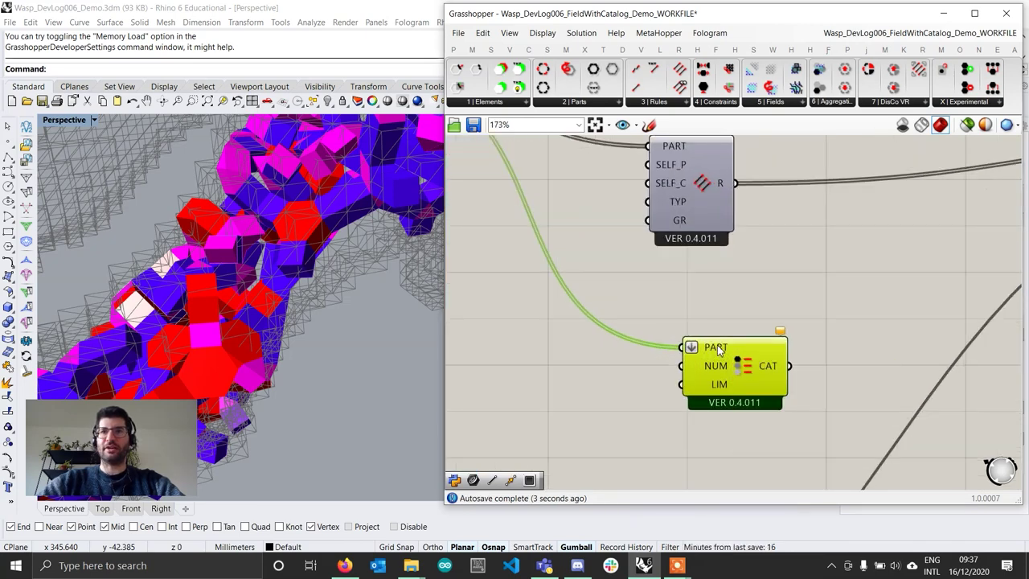
Add a Merge component beside the parts catalog and arrange both with space between them
mouse_move(717, 345)
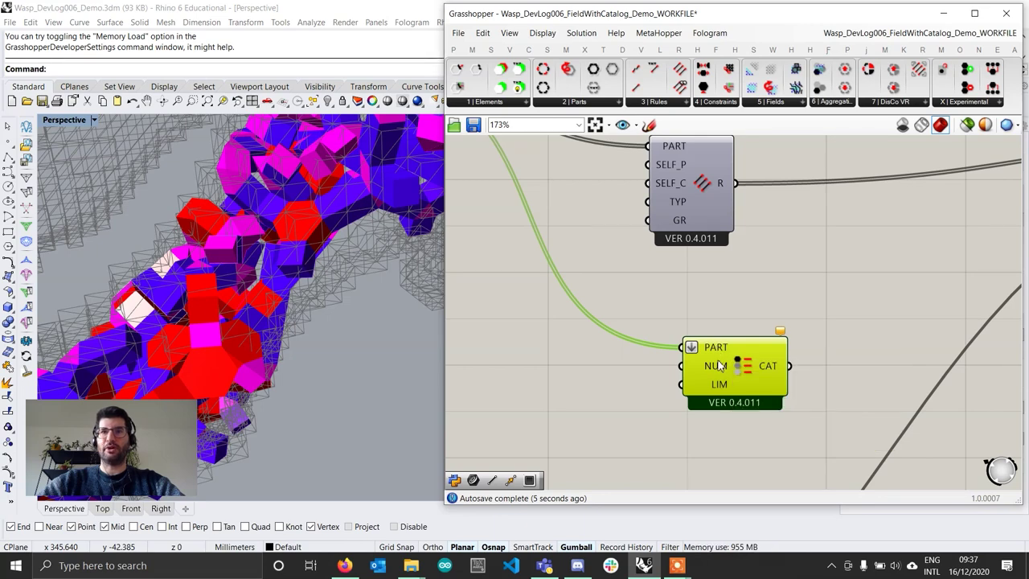
drag(737, 382, 761, 379)
click(553, 375)
double_click(553, 375)
text(merge)
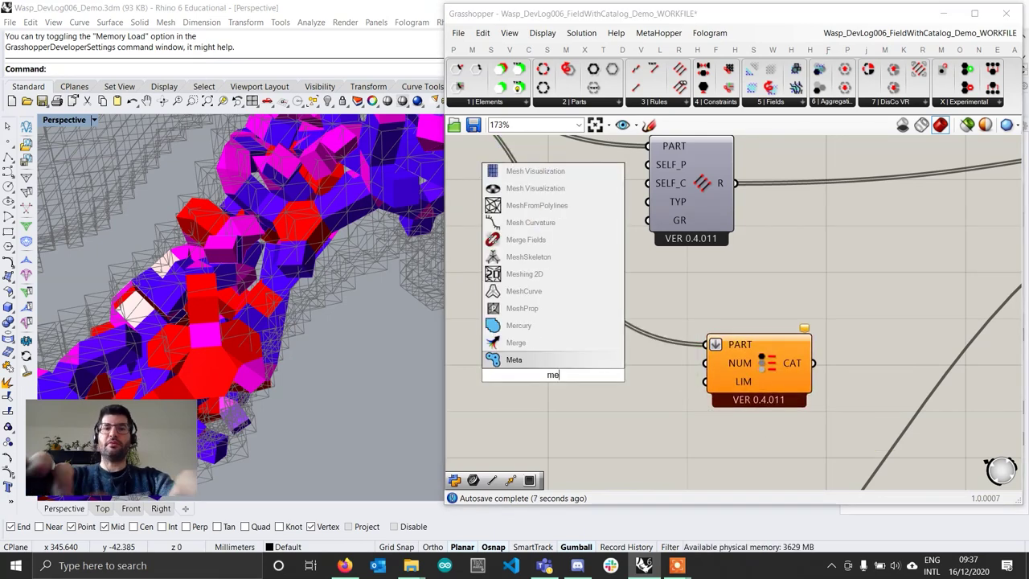
key(Return)
drag(562, 386, 635, 372)
drag(770, 383, 802, 378)
drag(617, 375, 624, 373)
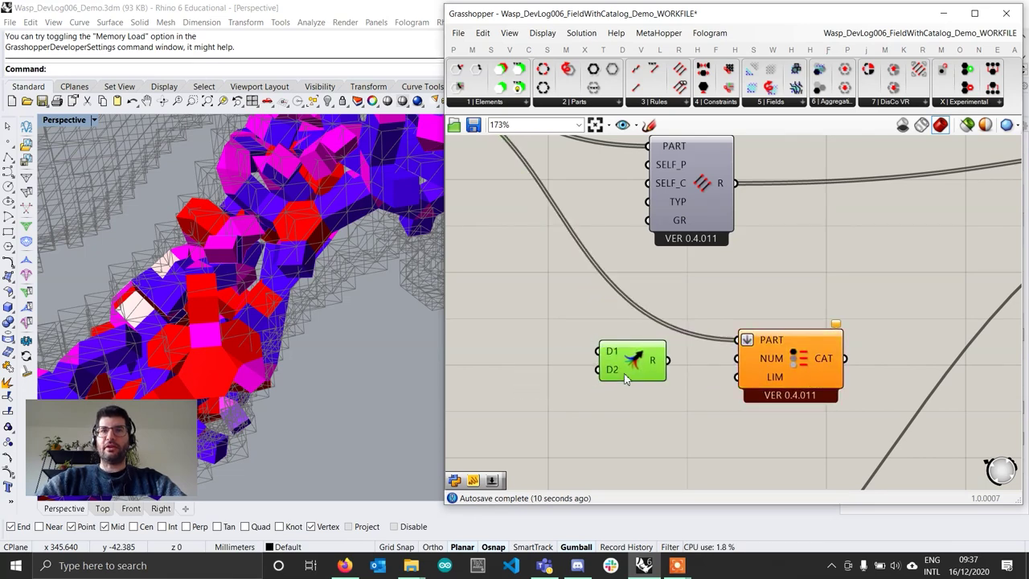
Add a number slider with the value 50 and align it with the Merge component's D1 input
double_click(530, 367)
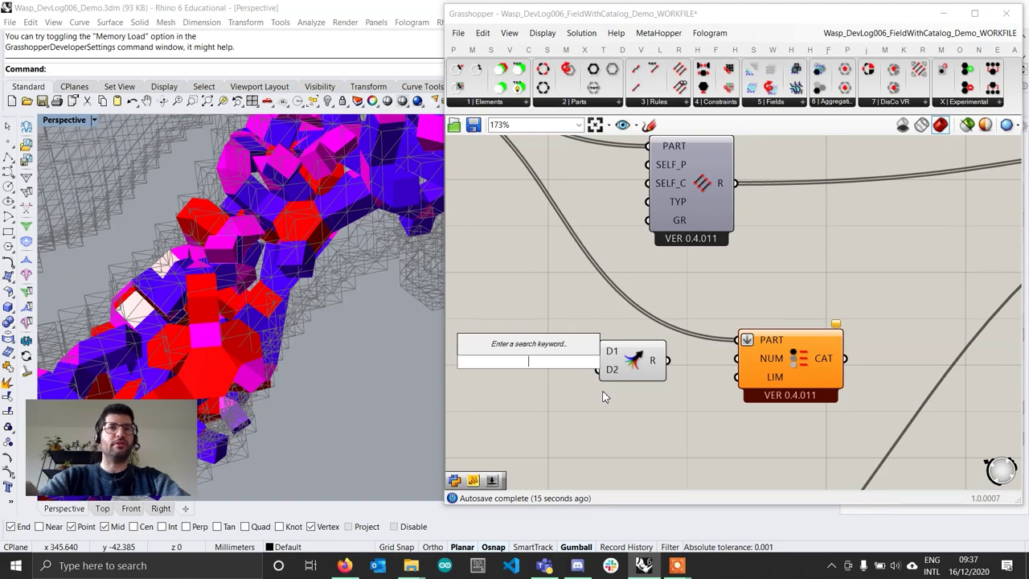
text(1)
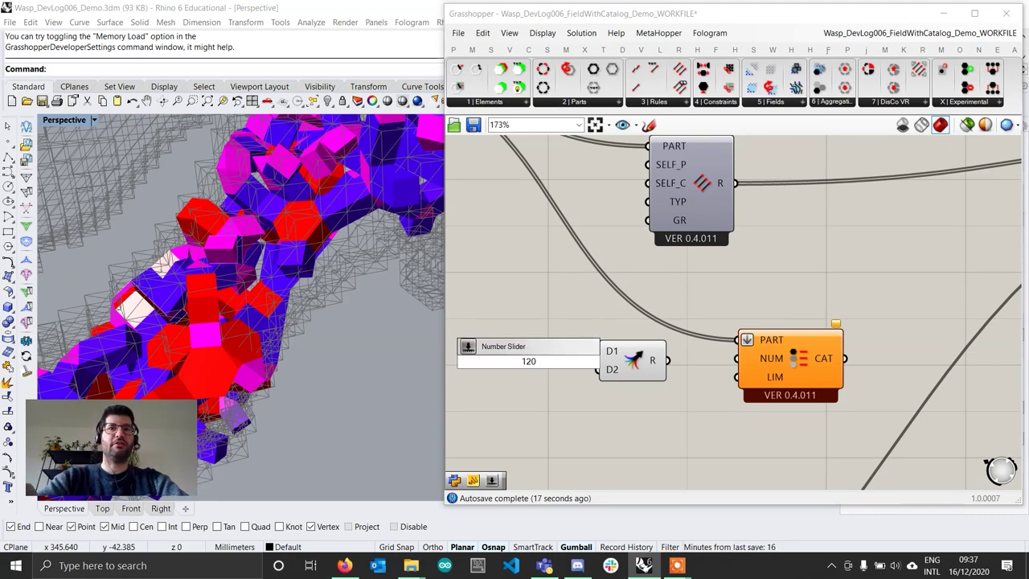
key(BackSpace)
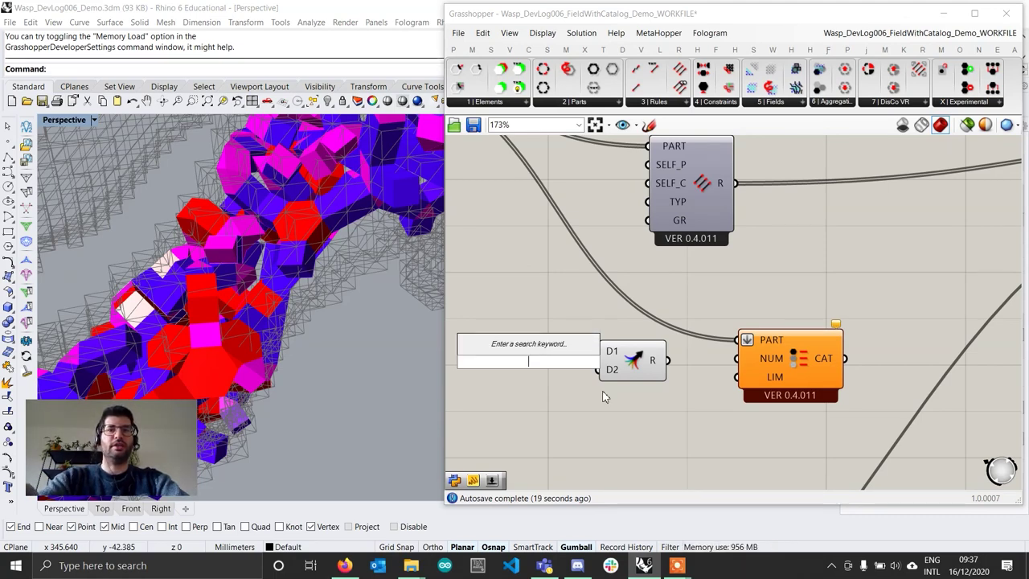
text(50)
key(Return)
drag(569, 362, 546, 351)
Add two more number sliders, both set to 100, stacked below the slider set to 50
double_click(485, 397)
text(100)
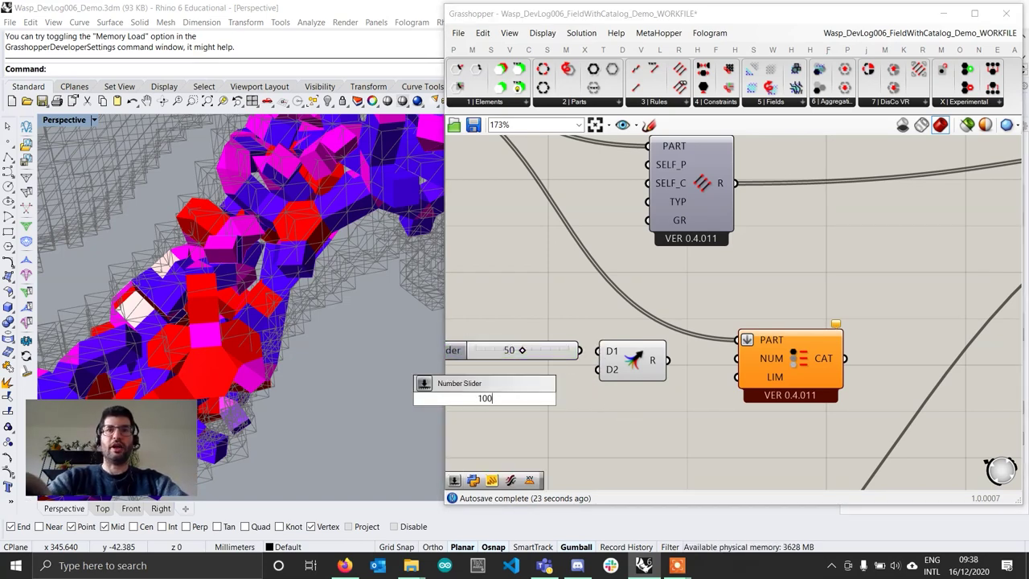
key(Return)
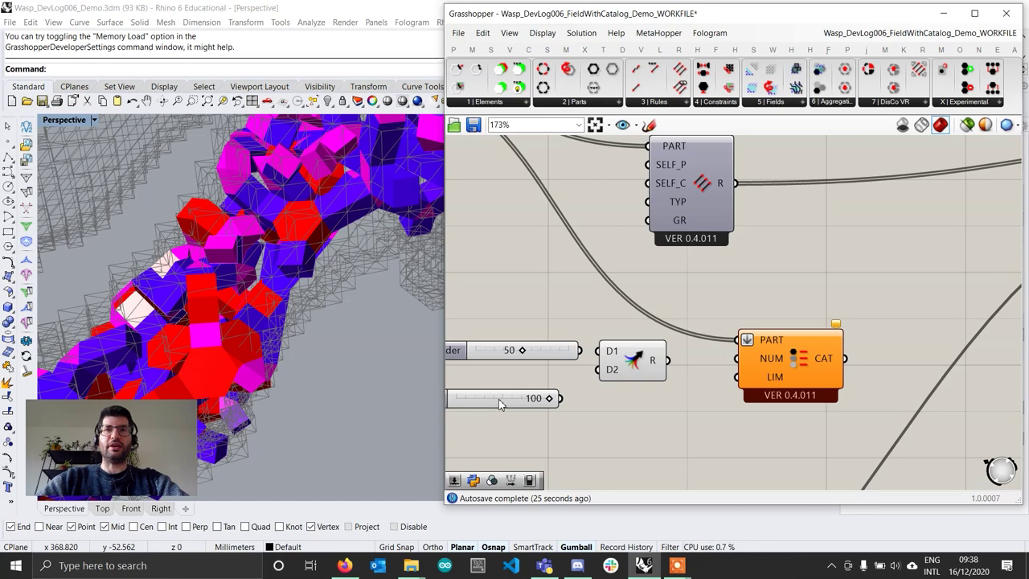
drag(499, 402, 516, 382)
double_click(510, 406)
text(100)
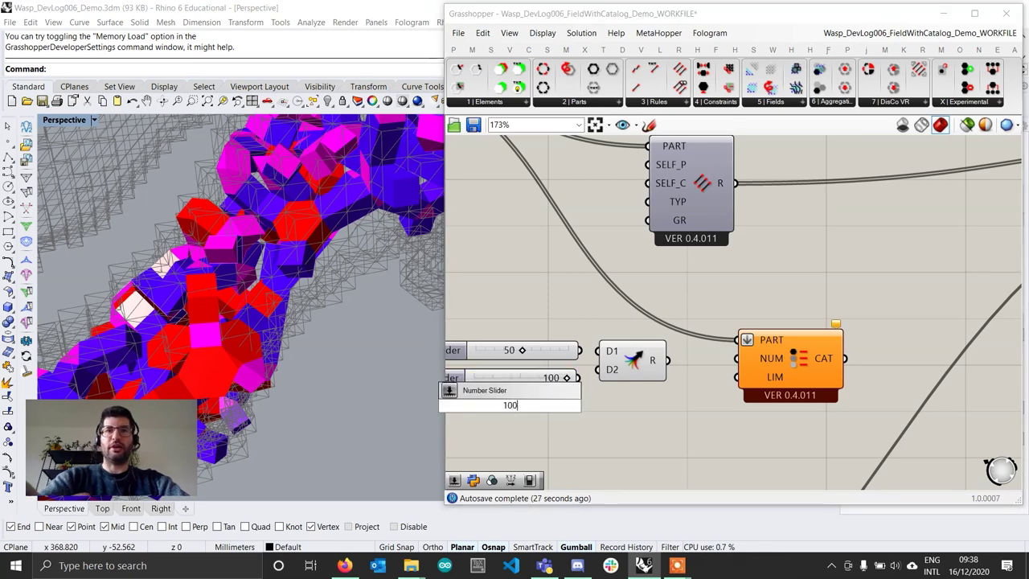
key(Return)
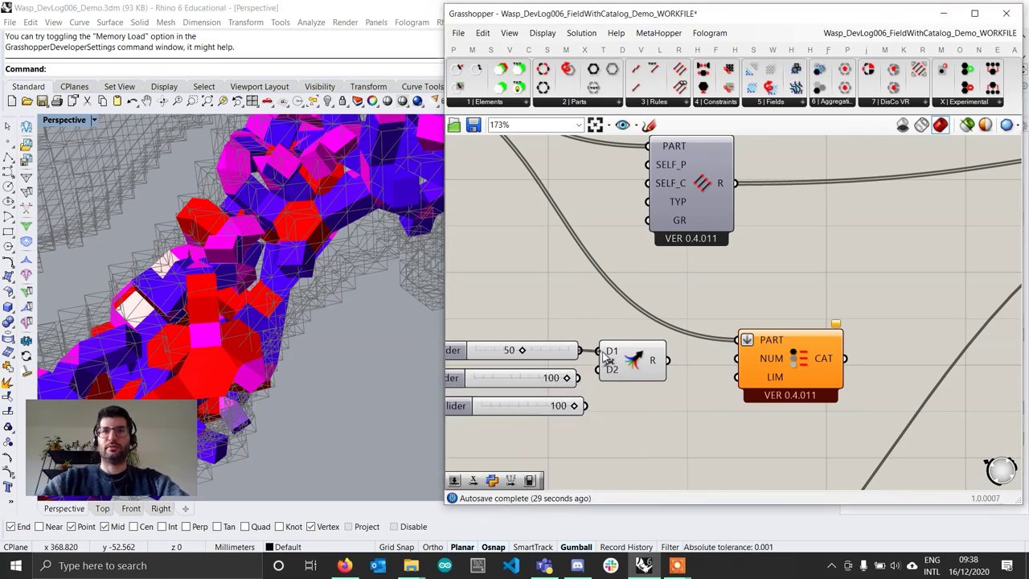
Add a D3 input to the Merge component and connect the three sliders to D1, D2 and D3 in order
drag(579, 378, 598, 368)
drag(585, 405, 670, 420)
scroll(634, 384, up, 1)
scroll(656, 419, up, 5)
click(618, 411)
scroll(627, 403, down, 6)
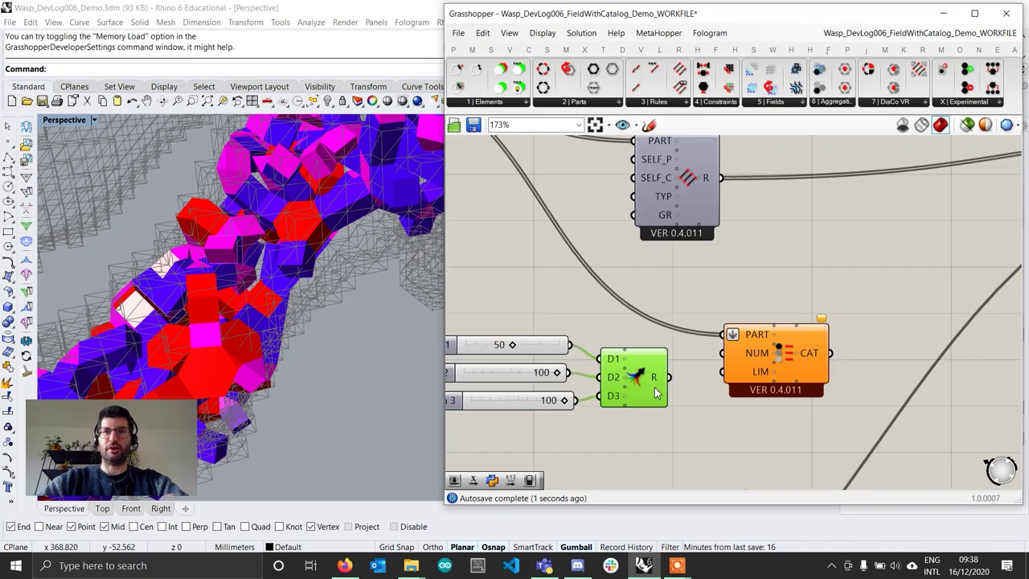
Connect the merged slider values to the parts catalog's NUM input and tidy the positions of the sliders, Merge and catalog
drag(669, 377, 763, 372)
drag(653, 379, 658, 374)
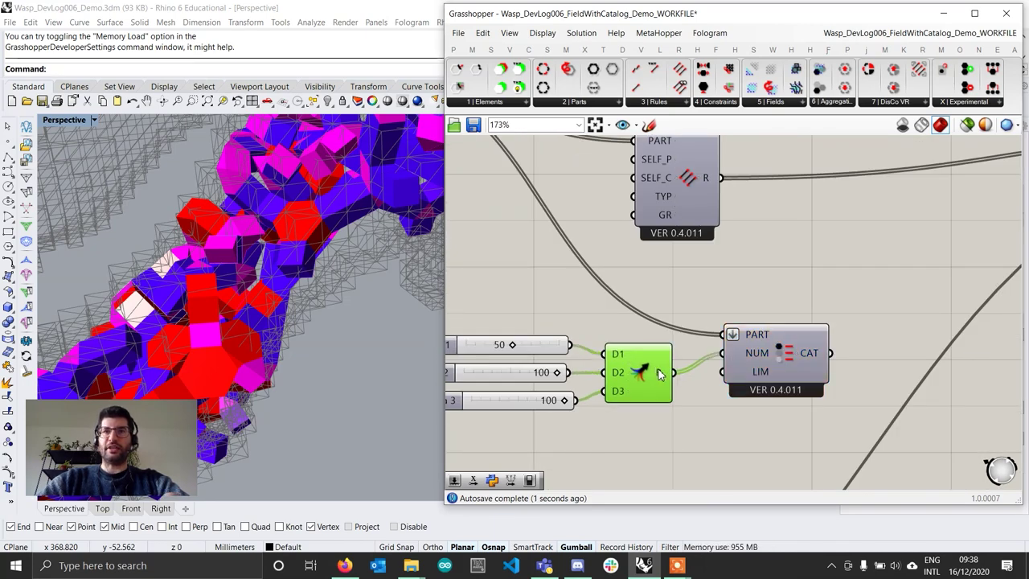
right_drag(681, 442, 712, 429)
drag(713, 428, 532, 314)
drag(671, 365, 685, 354)
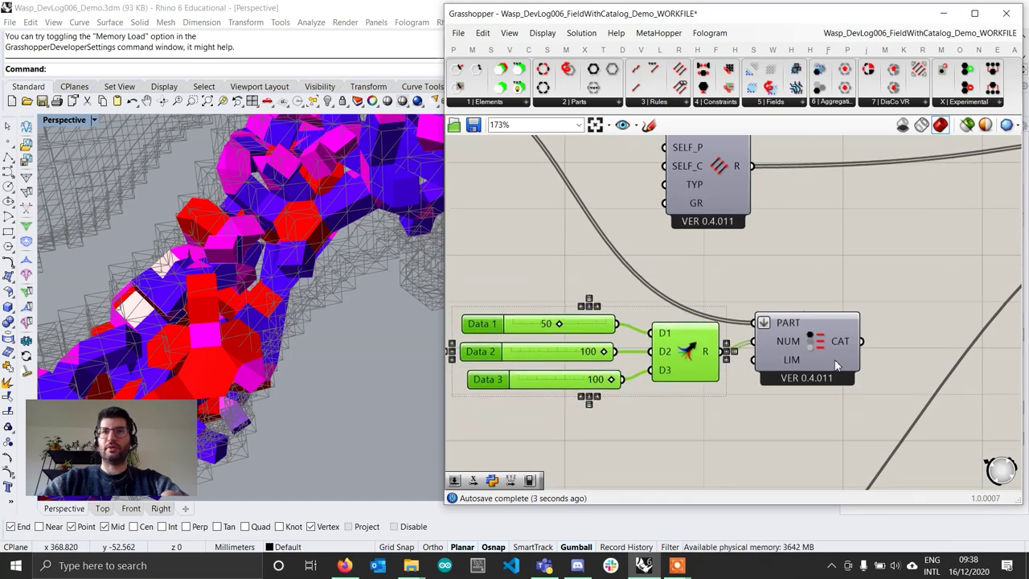
drag(831, 354, 855, 354)
Examine the catalog's LIM input description, the part number sliders and the aggregation's N slider
mouse_move(815, 369)
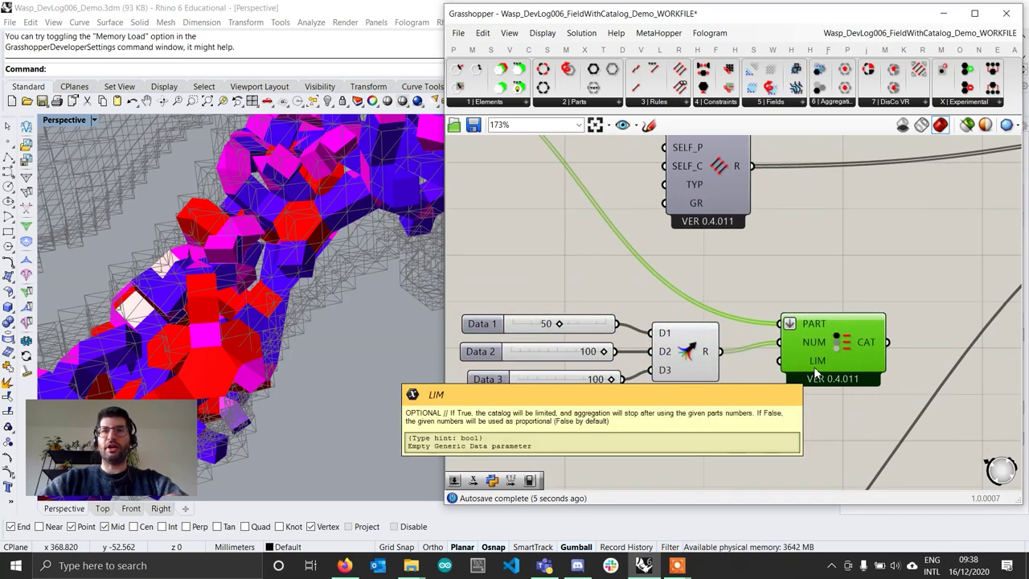
double_click(693, 431)
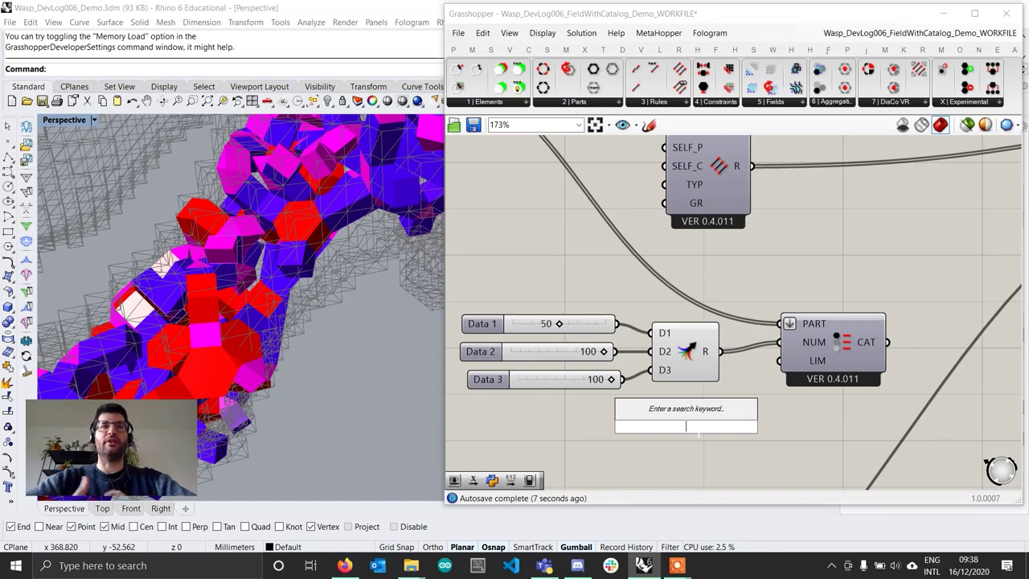
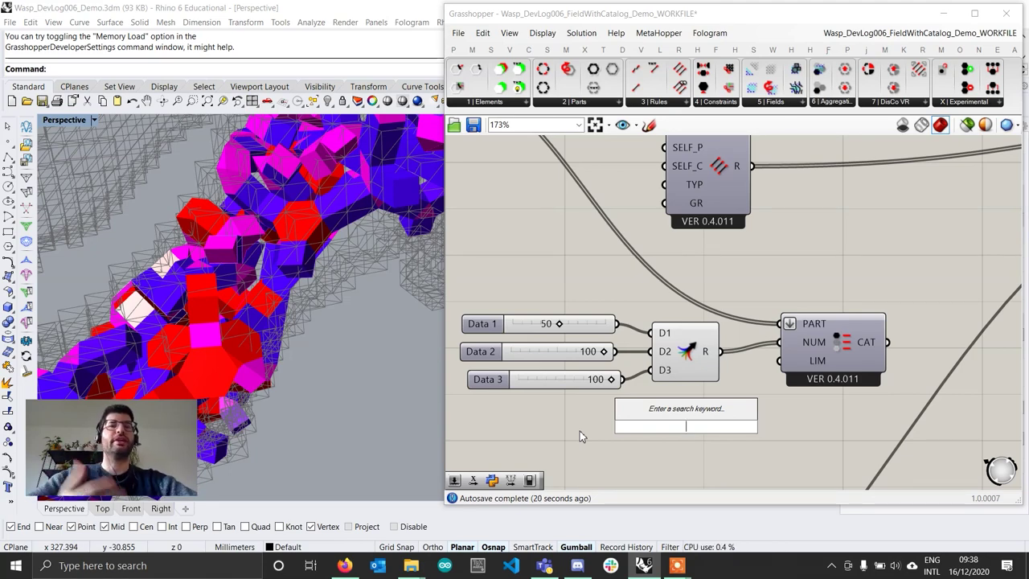
mouse_move(530, 333)
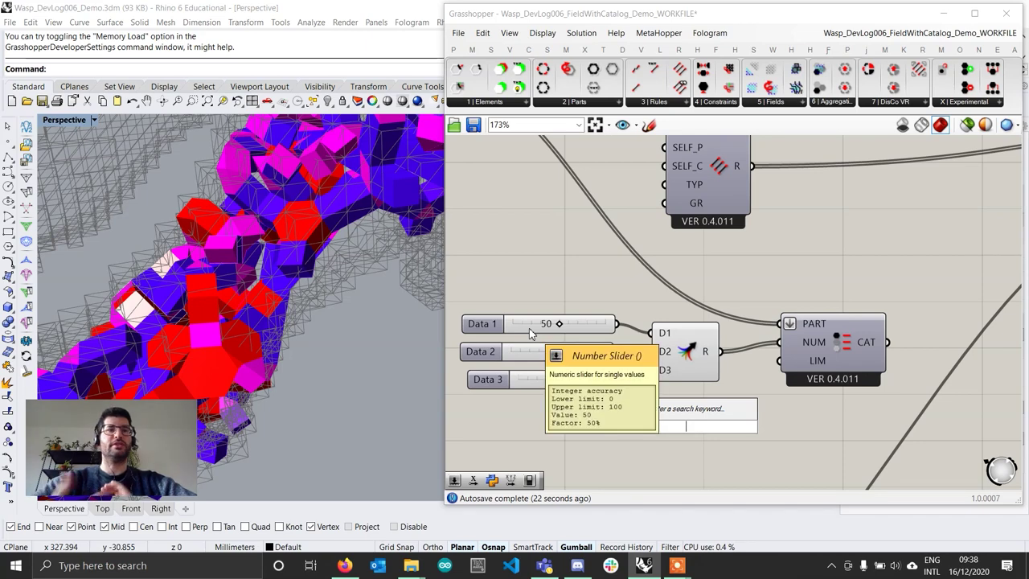
scroll(716, 288, down, 4)
right_drag(855, 277, 732, 300)
scroll(922, 224, up, 1)
scroll(923, 223, up, 2)
click(859, 208)
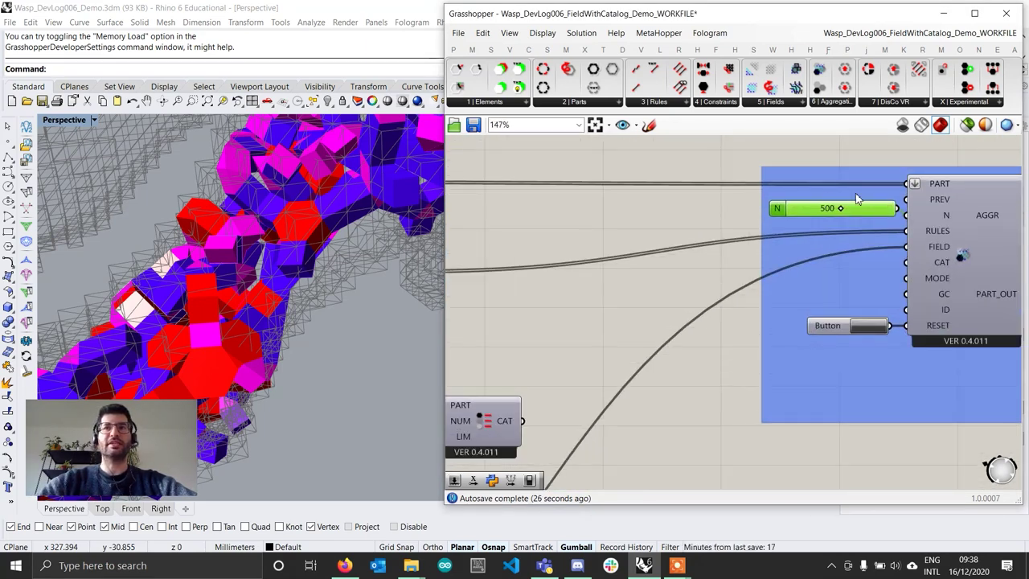
drag(858, 204, 859, 210)
Add a Boolean Toggle, connect it to the parts catalog's LIM input and set it to True
right_drag(617, 321, 836, 267)
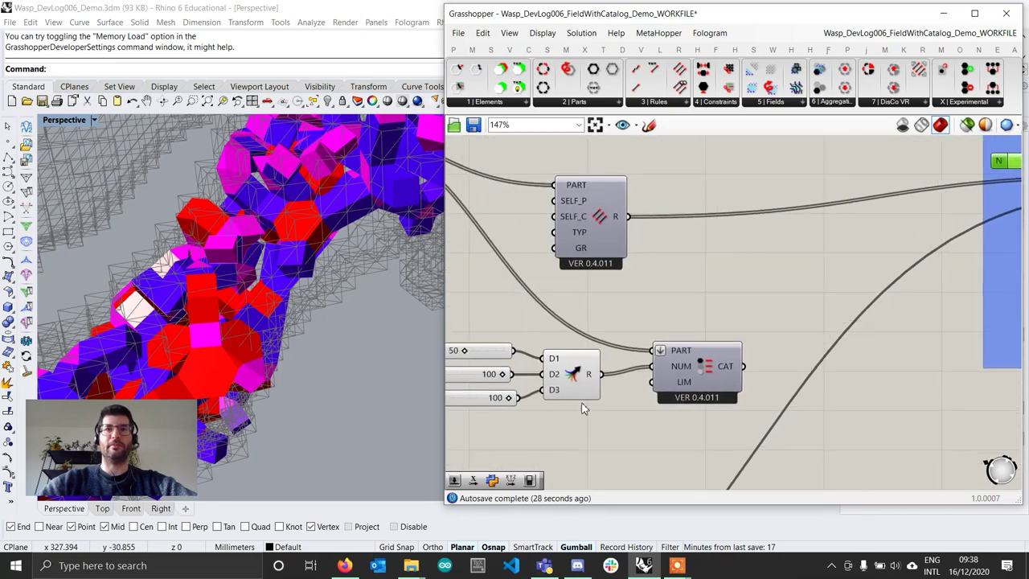
scroll(582, 403, up, 1)
right_drag(623, 426, 702, 405)
double_click(648, 422)
text(toggle)
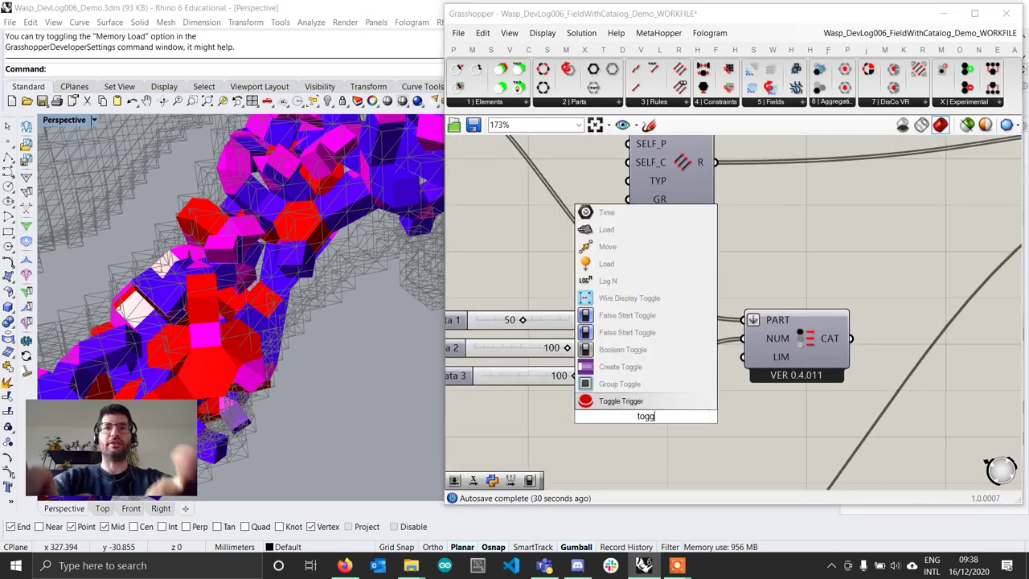
key(Return)
drag(695, 417, 747, 361)
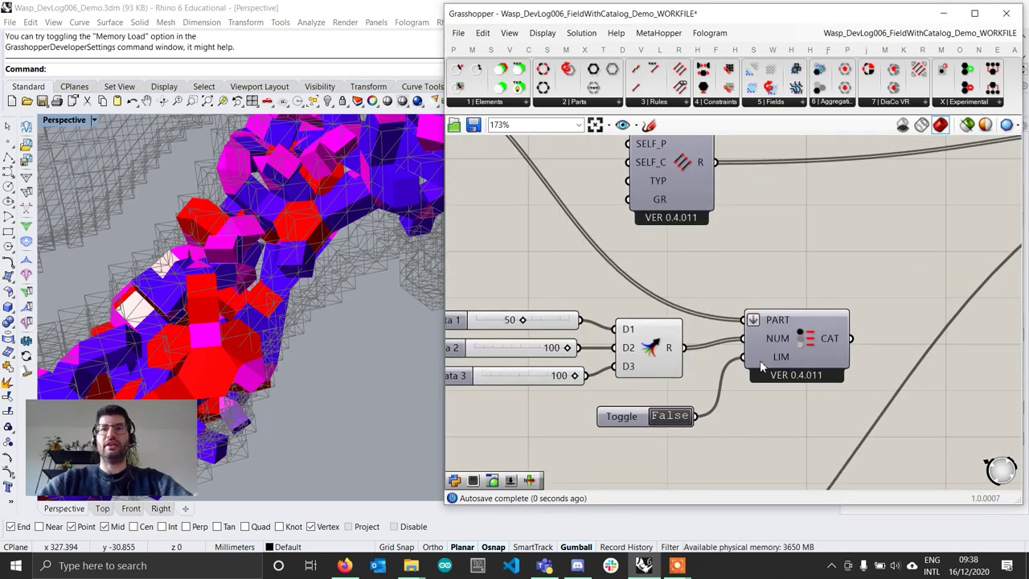
double_click(672, 416)
scroll(714, 416, up, 2)
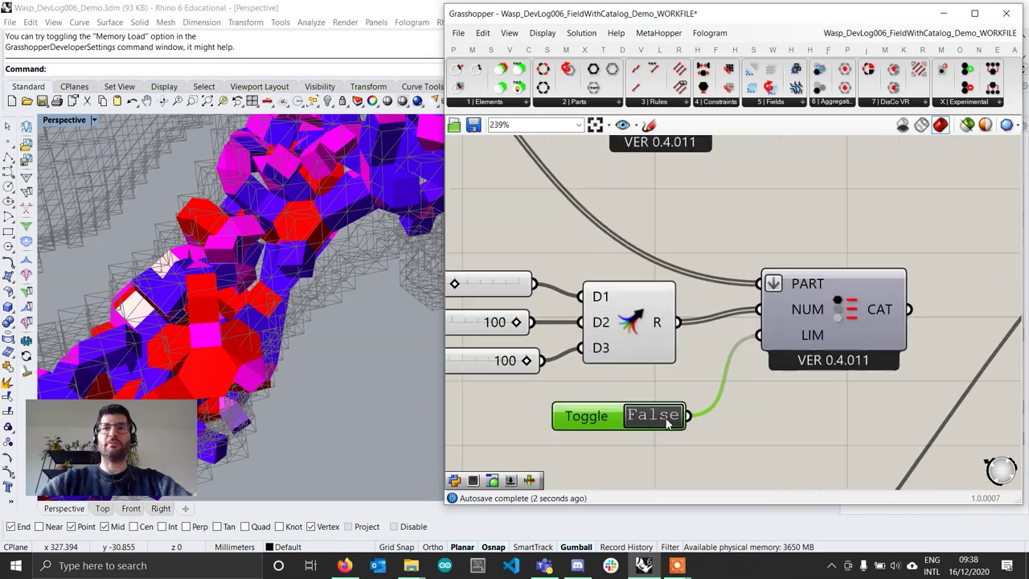
scroll(810, 398, down, 4)
Connect the catalog's CAT output to the field-driven aggregation's CAT input and reset the aggregation
drag(662, 355, 946, 242)
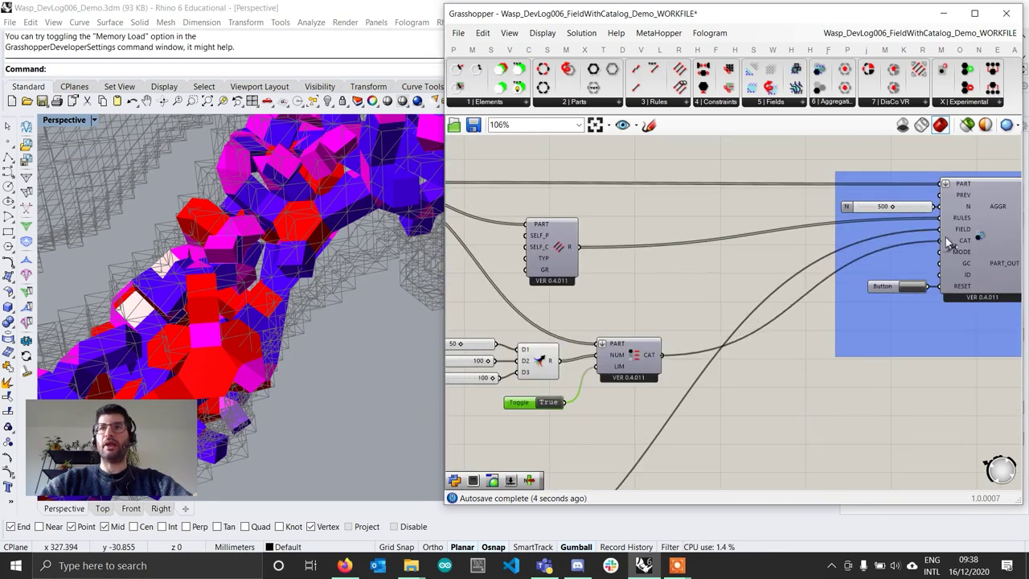
click(915, 292)
scroll(376, 314, down, 5)
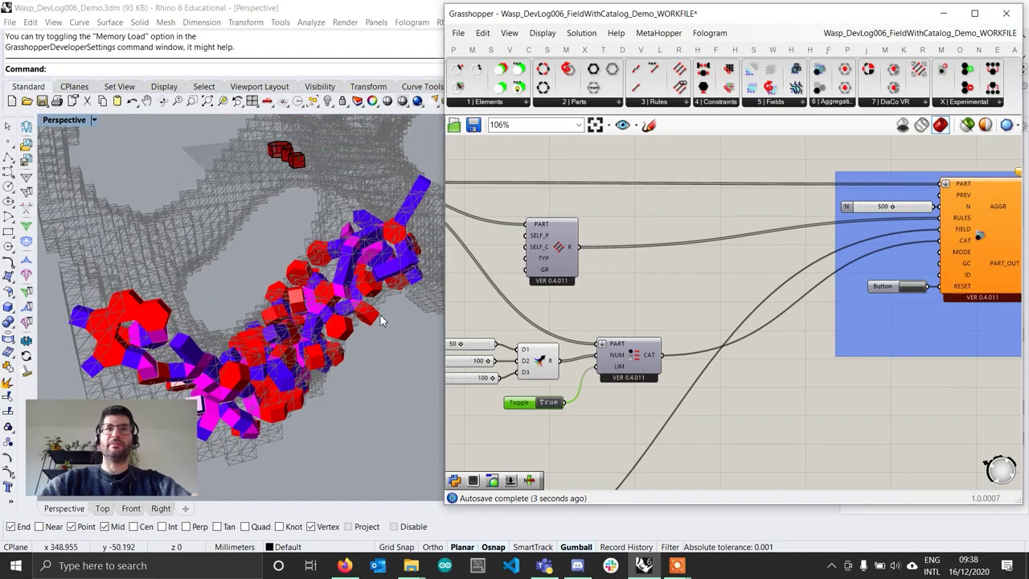
mouse_move(376, 314)
right_down()
mouse_move(278, 293)
mouse_move(316, 282)
mouse_move(364, 305)
right_up()
Compare the catalog's slider values with the number of parts per type in the filter component's PART_OUT output
right_drag(477, 352, 630, 318)
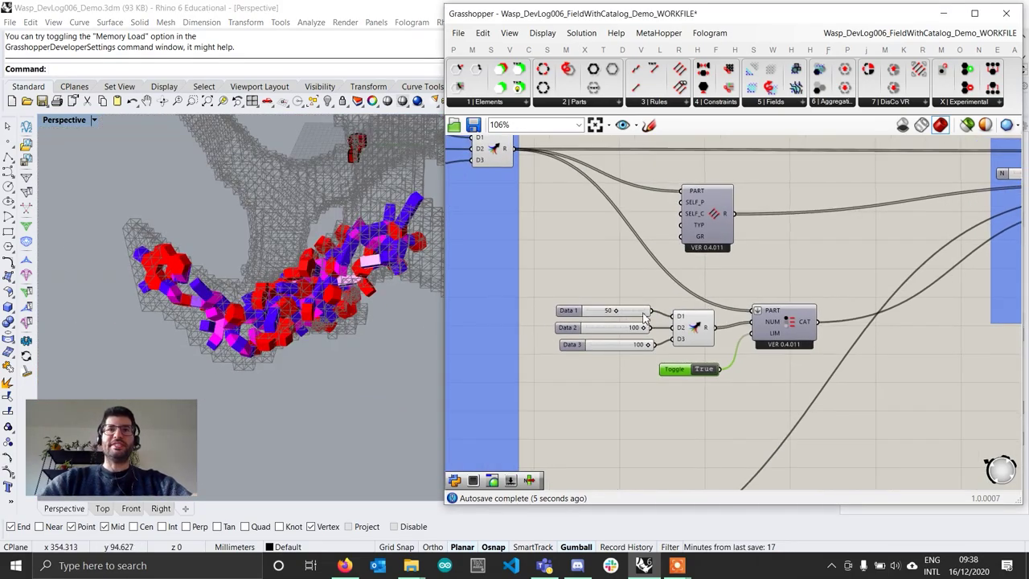
scroll(626, 320, up, 3)
scroll(674, 322, down, 1)
right_drag(724, 320, 652, 321)
scroll(545, 324, down, 2)
mouse_move(414, 262)
right_down()
mouse_move(378, 202)
mouse_move(425, 271)
right_up()
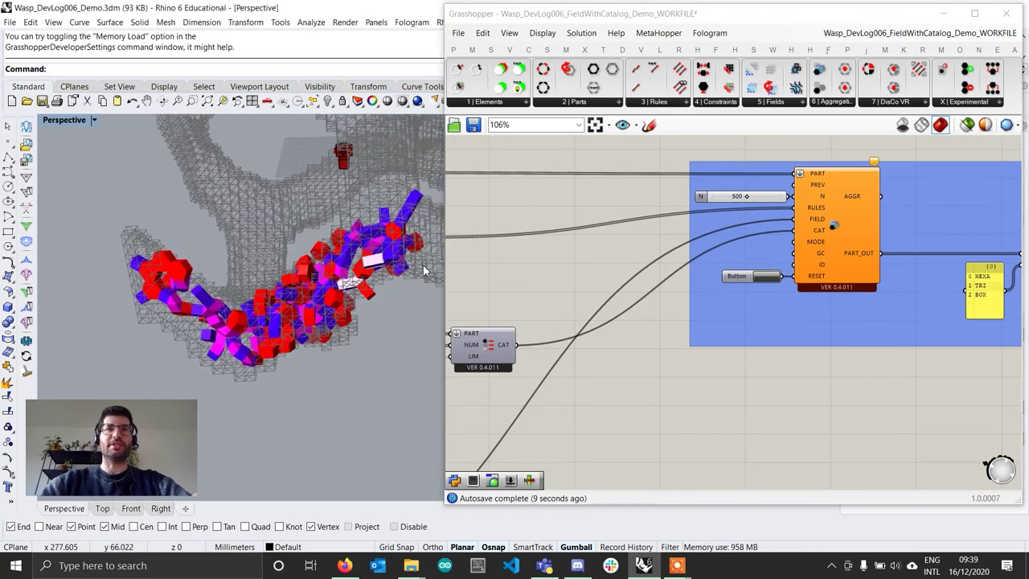
right_drag(886, 341, 774, 336)
right_drag(929, 321, 746, 331)
scroll(792, 256, up, 3)
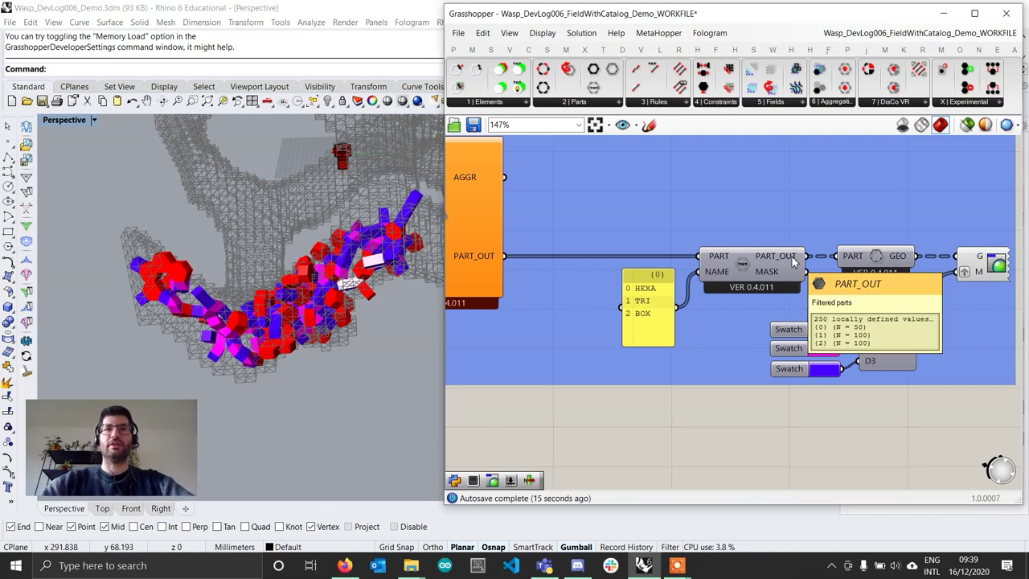
scroll(788, 261, down, 5)
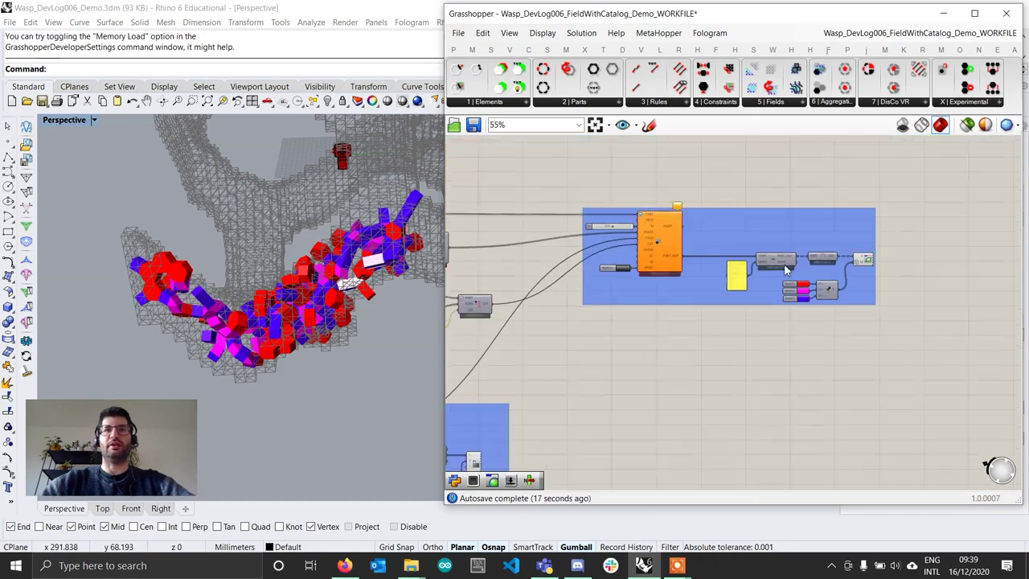
Set the first part number slider feeding the parts catalog to 100
right_drag(785, 266, 892, 255)
scroll(440, 282, up, 4)
scroll(524, 292, up, 5)
right_drag(524, 292, 762, 295)
click(694, 286)
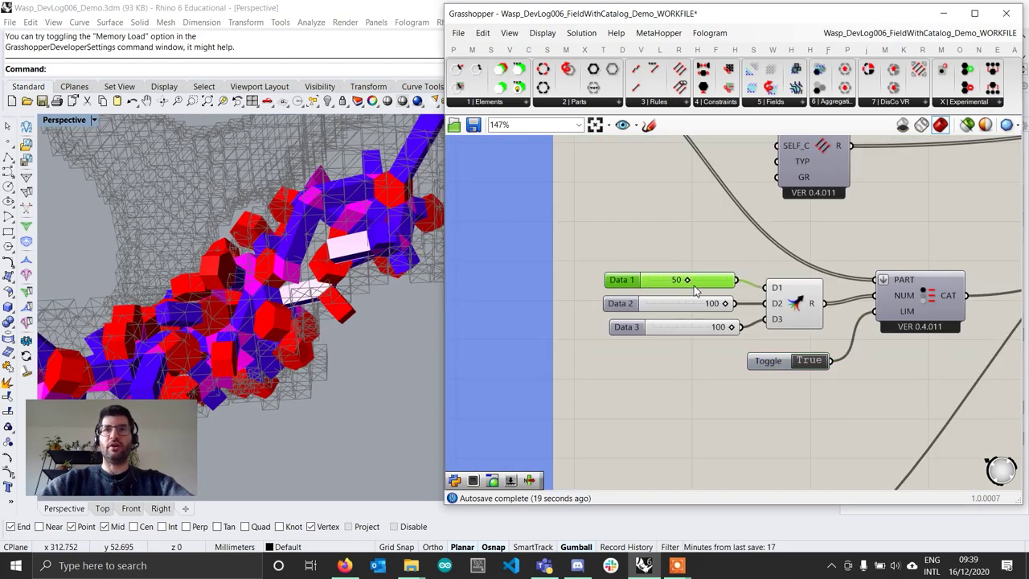
double_click(694, 286)
text(100)
key(Return)
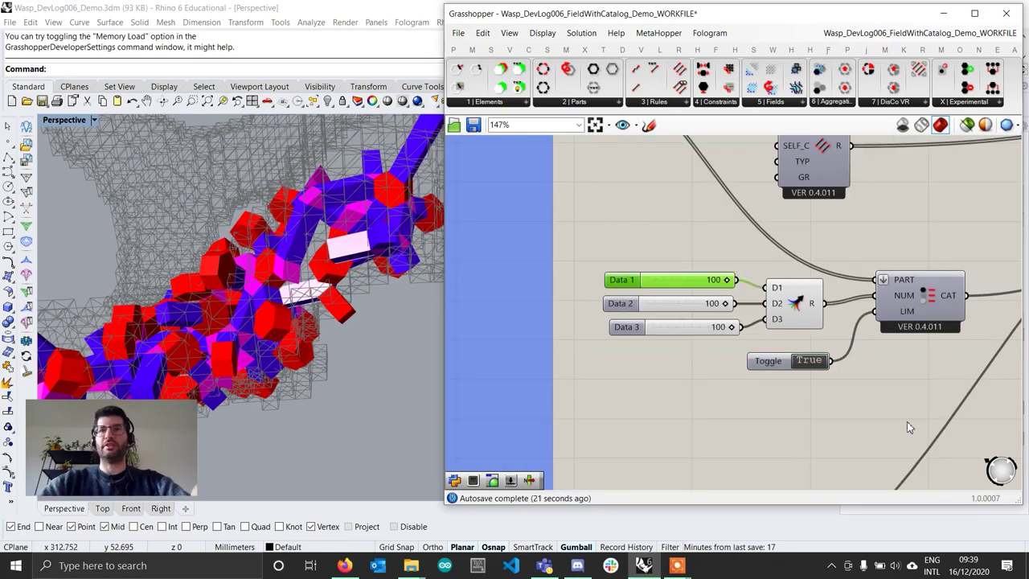
Examine the aggregation across the whole field mesh and check the filtered parts at PART_OUT
scroll(909, 427, down, 4)
right_drag(909, 427, 675, 415)
scroll(873, 277, up, 2)
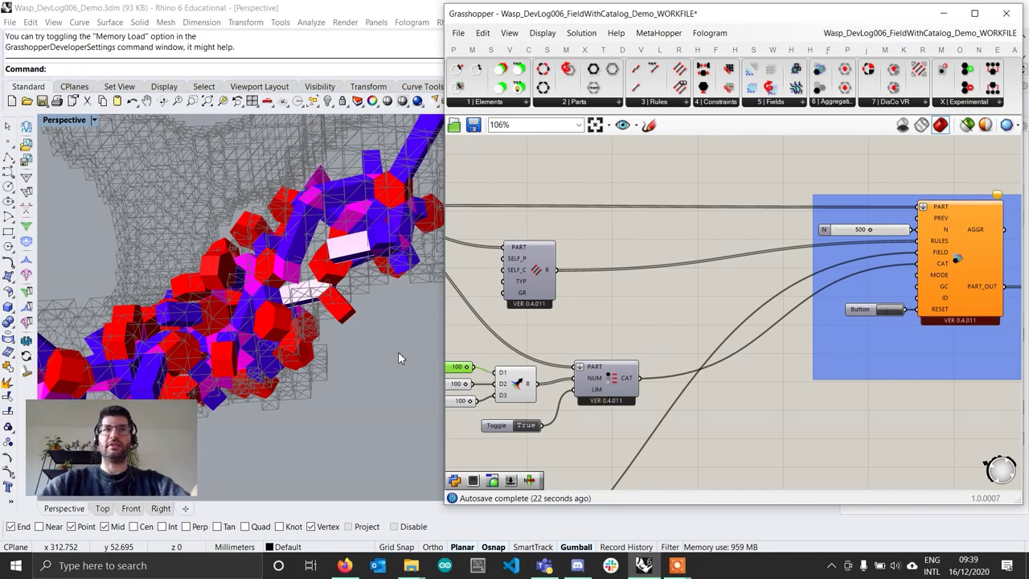
scroll(316, 310, down, 5)
right_drag(317, 304, 289, 328)
scroll(378, 292, down, 5)
right_drag(967, 295, 584, 265)
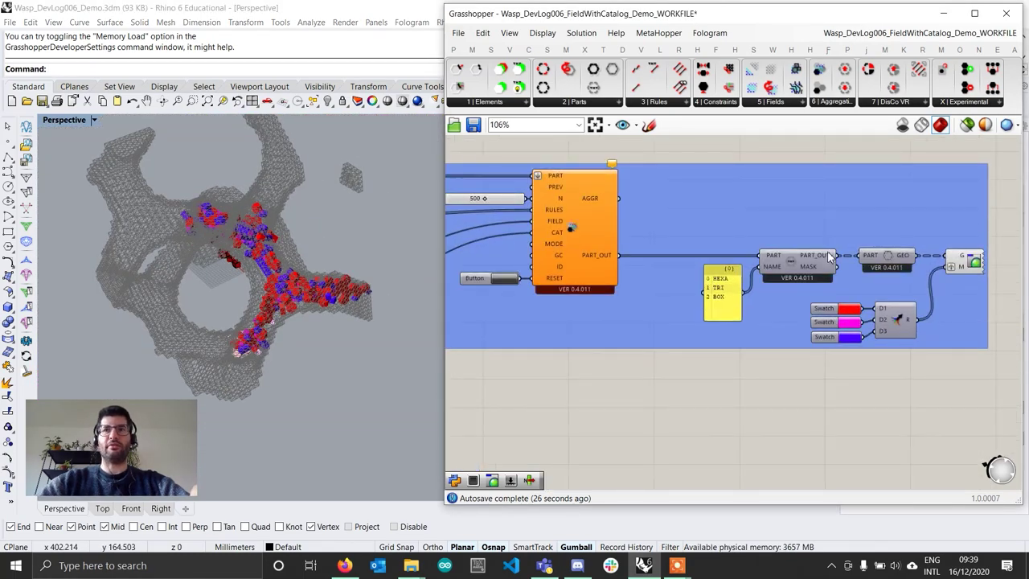
mouse_move(827, 251)
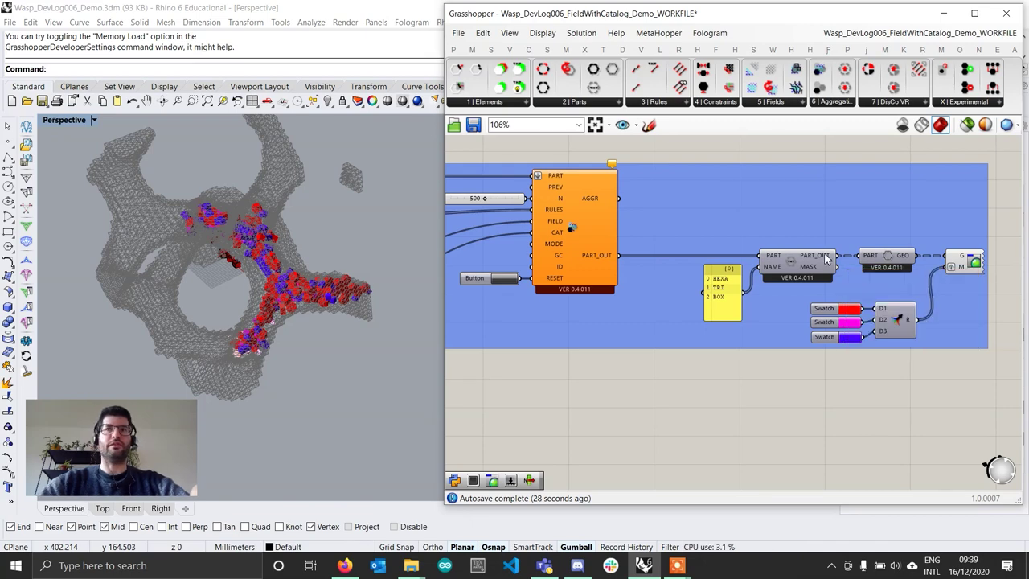
Set the catalog's LIM toggle to False and reset the field-driven aggregation
scroll(824, 253, down, 3)
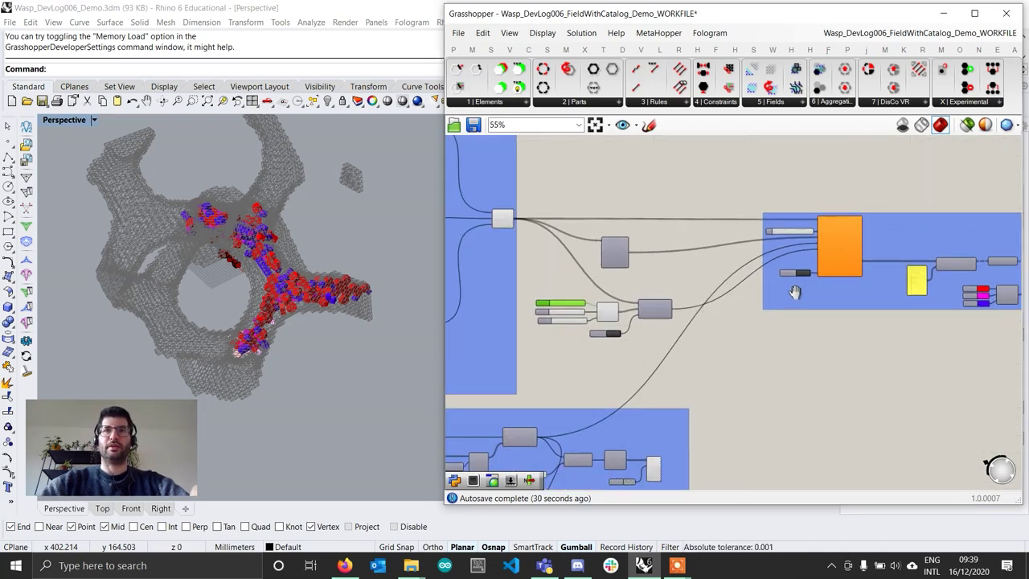
scroll(655, 329, up, 4)
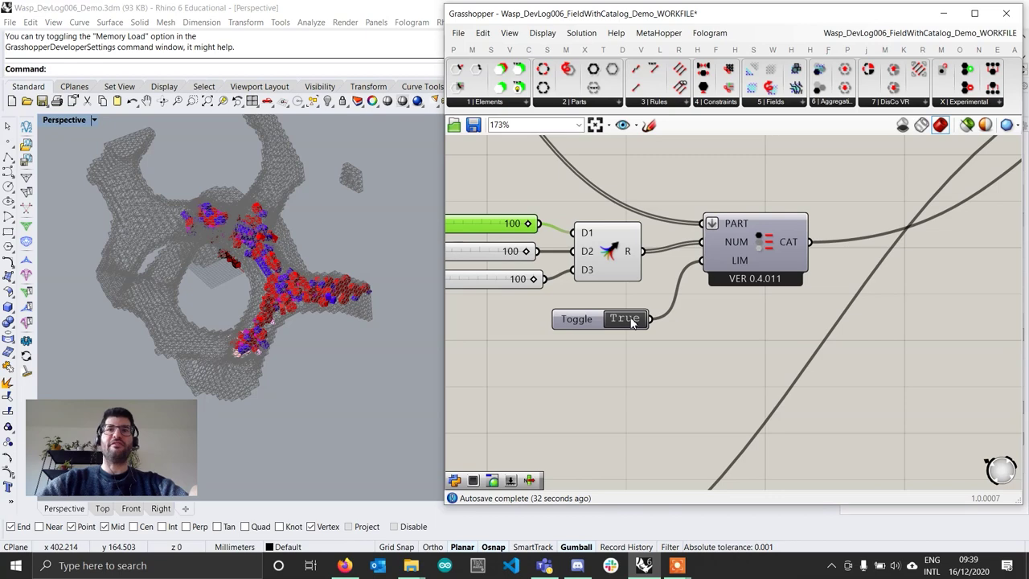
right_drag(632, 322, 734, 327)
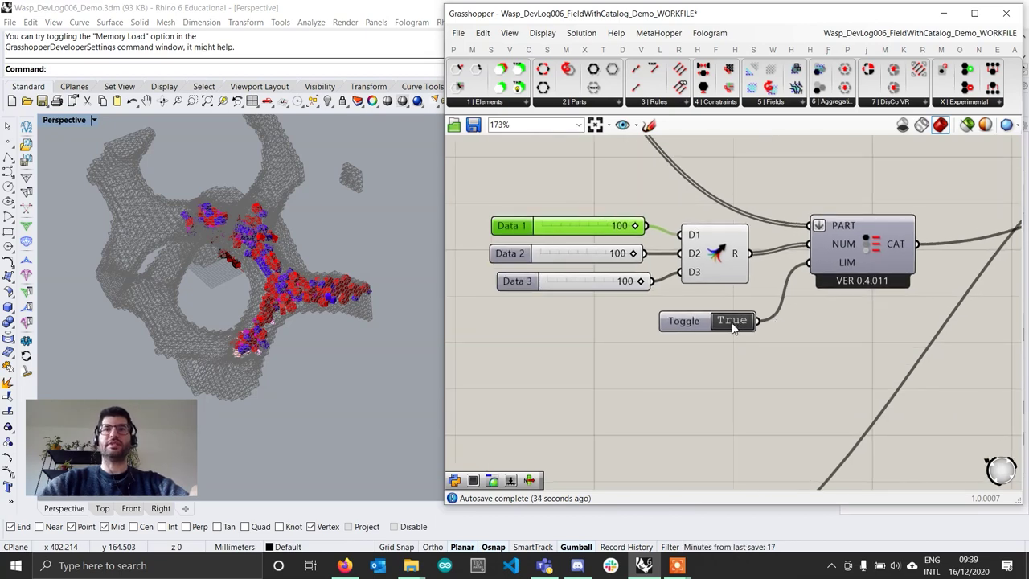
scroll(709, 328, down, 2)
drag(709, 328, 698, 325)
scroll(758, 307, down, 4)
right_drag(983, 253, 778, 262)
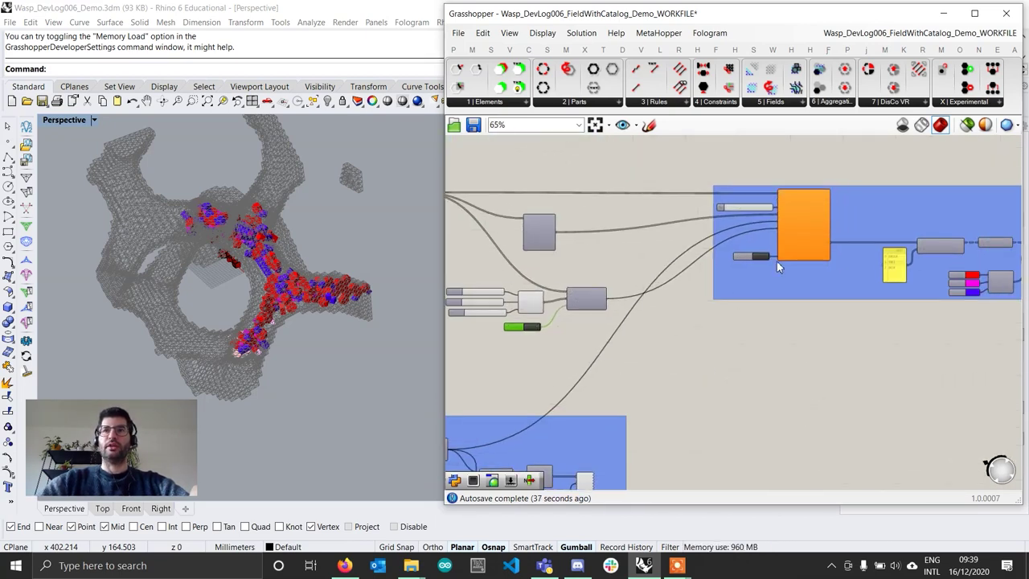
scroll(778, 262, up, 3)
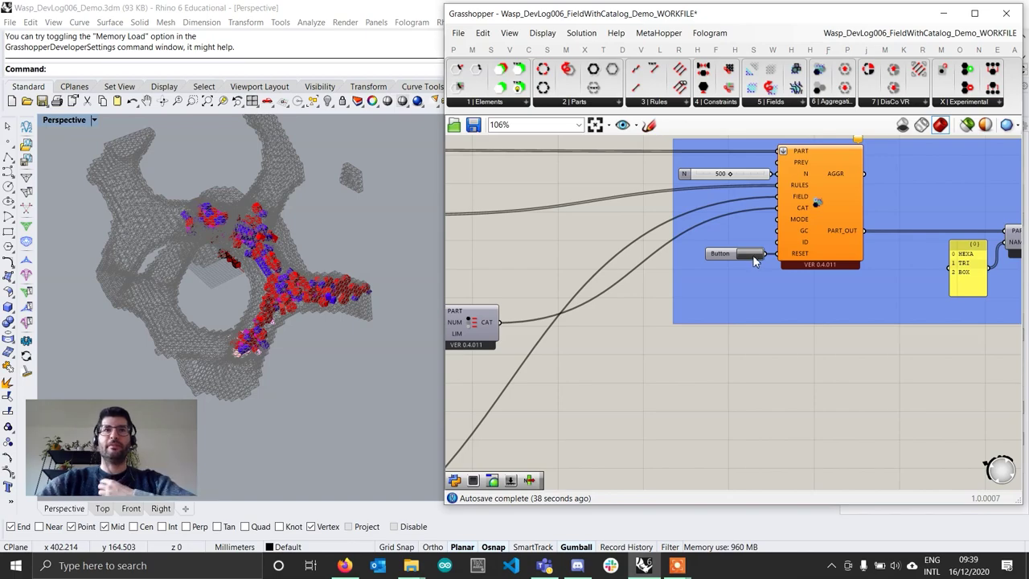
Examine the aggregation inside the field mesh and check the filter component's PART_OUT output
right_drag(279, 367, 203, 231)
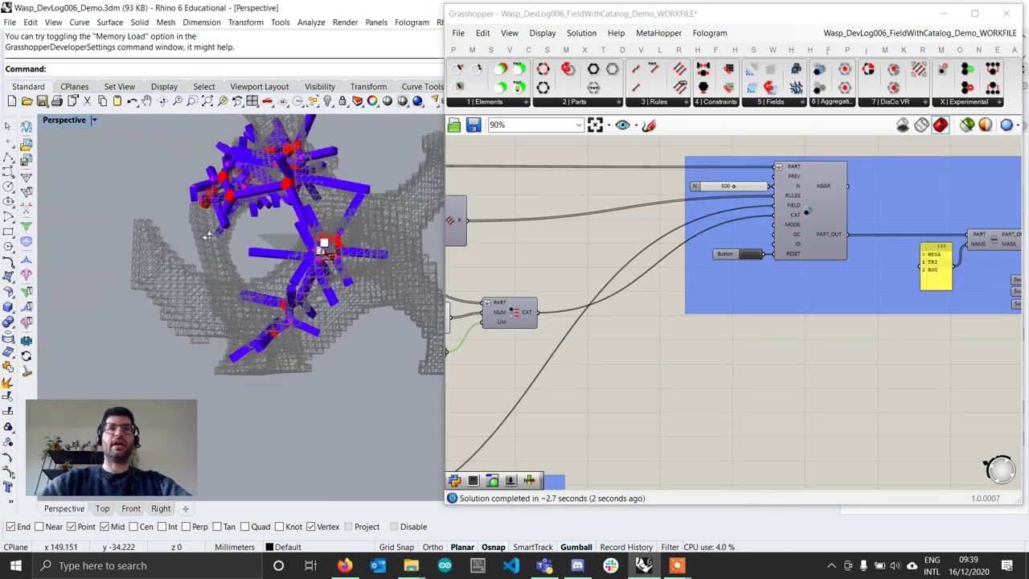
right_drag(790, 250, 632, 270)
scroll(727, 285, up, 2)
scroll(727, 281, up, 1)
right_drag(936, 342, 701, 314)
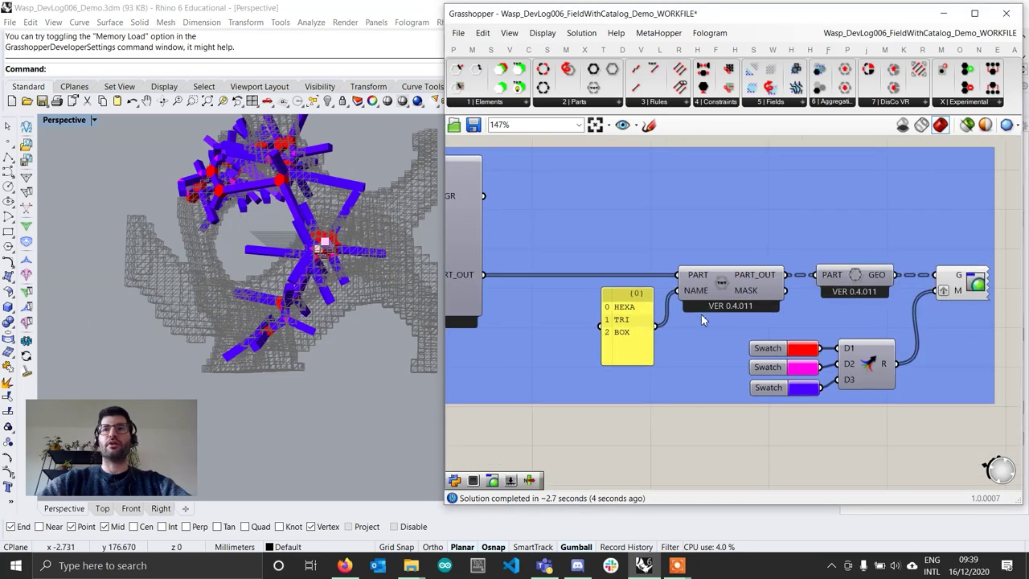
mouse_move(771, 279)
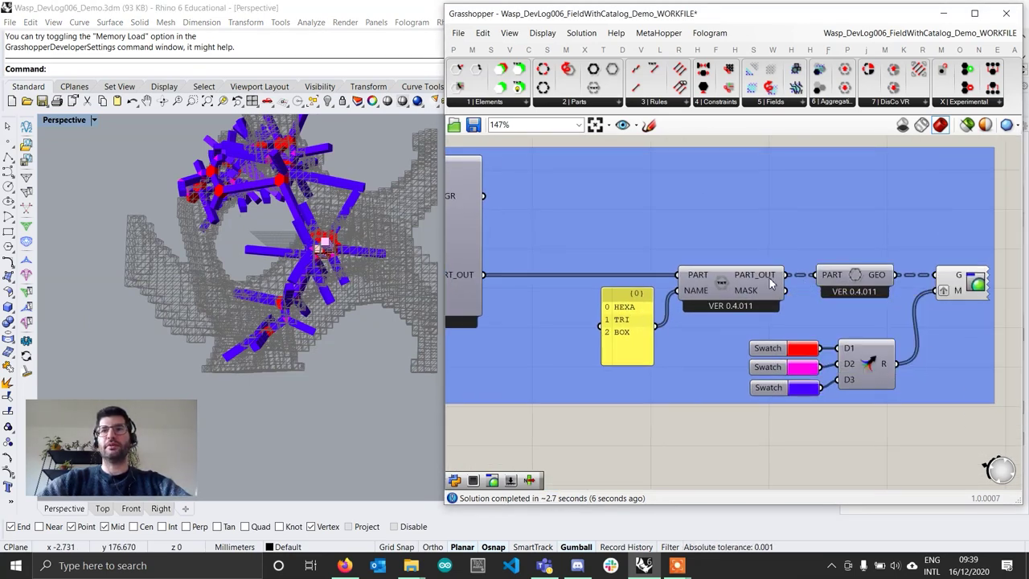
Reset the field-driven aggregation again and view the result from another angle
scroll(722, 296, down, 4)
scroll(682, 298, up, 4)
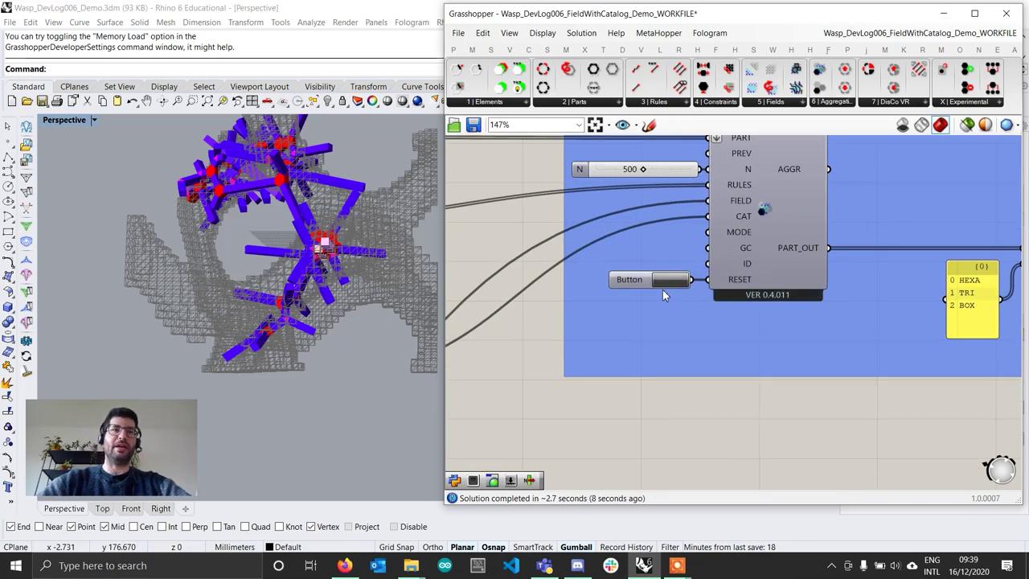
scroll(662, 290, down, 1)
right_drag(281, 264, 342, 261)
Set the third part number slider feeding the catalog to 50
right_drag(693, 315, 756, 310)
scroll(756, 311, down, 3)
right_drag(483, 349, 748, 335)
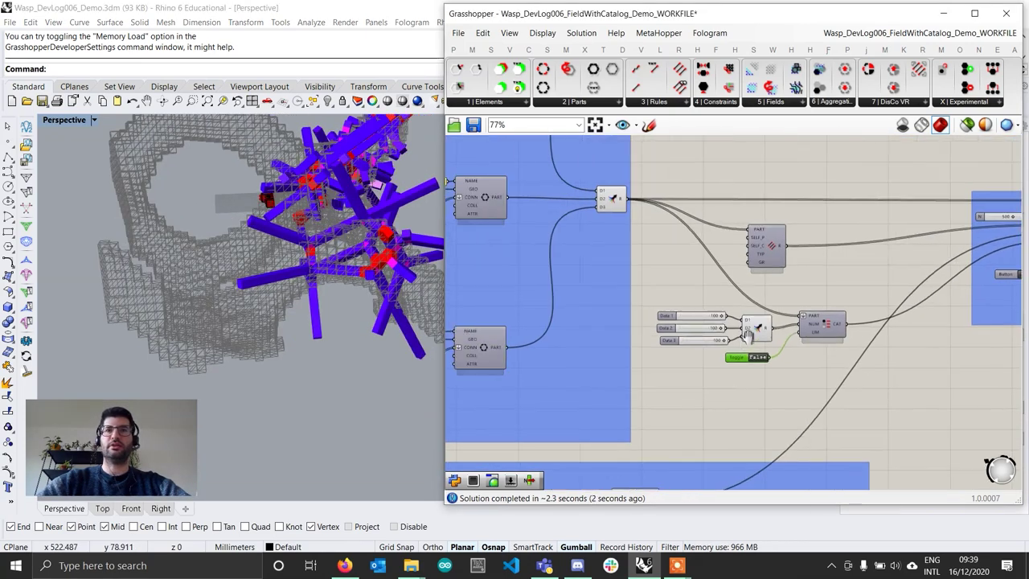
scroll(747, 336, up, 5)
double_click(691, 354)
text(5)
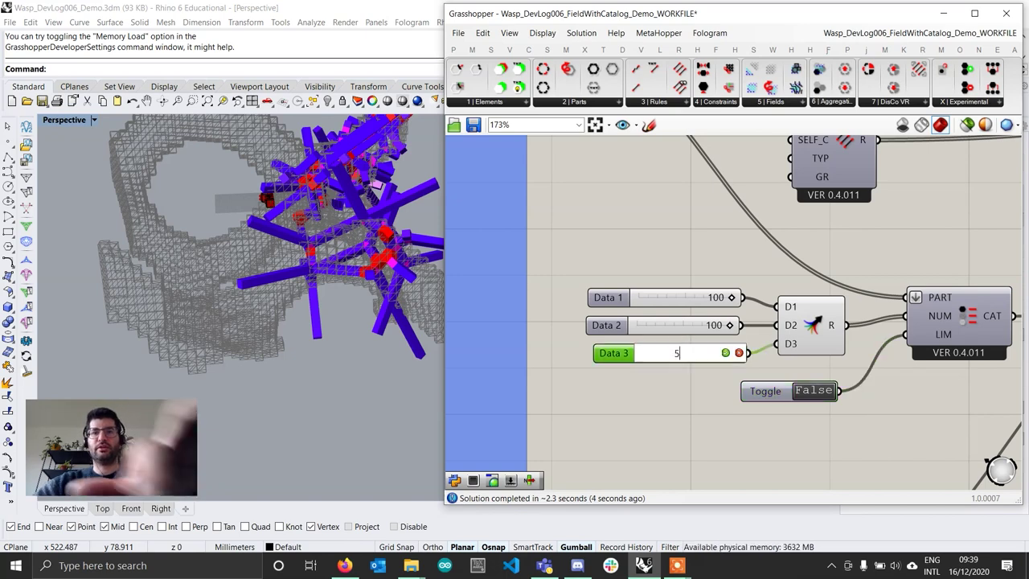
text(0)
key(Return)
Reset the field-driven aggregation with the changed catalog numbers and view it across the field mesh
scroll(715, 357, down, 4)
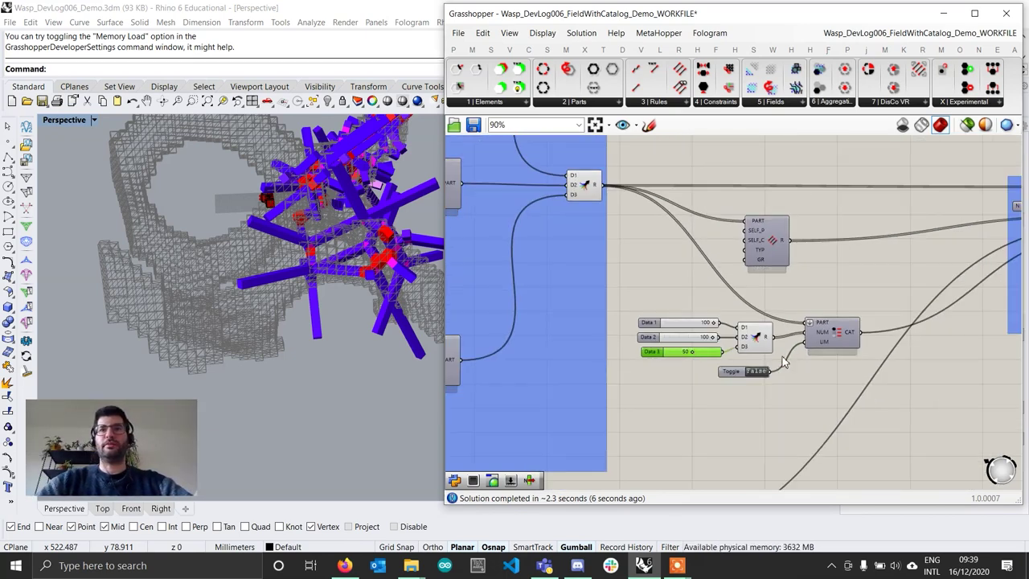
scroll(784, 362, down, 4)
right_drag(885, 337, 721, 345)
scroll(721, 341, up, 5)
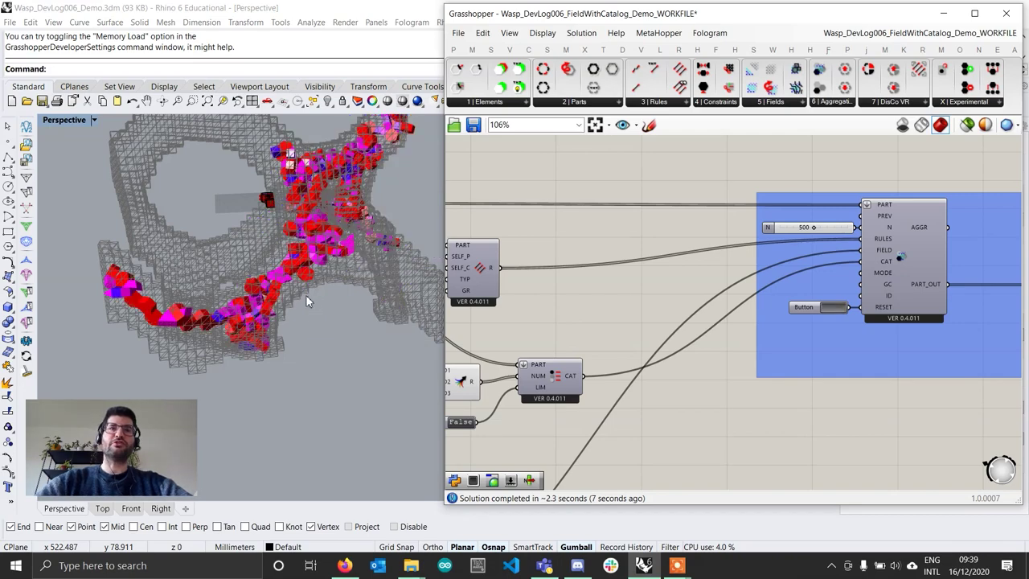
right_drag(307, 295, 422, 354)
Align the three part number sliders feeding the catalog in one straight column
scroll(981, 379, down, 3)
right_drag(981, 379, 769, 340)
right_drag(558, 348, 839, 349)
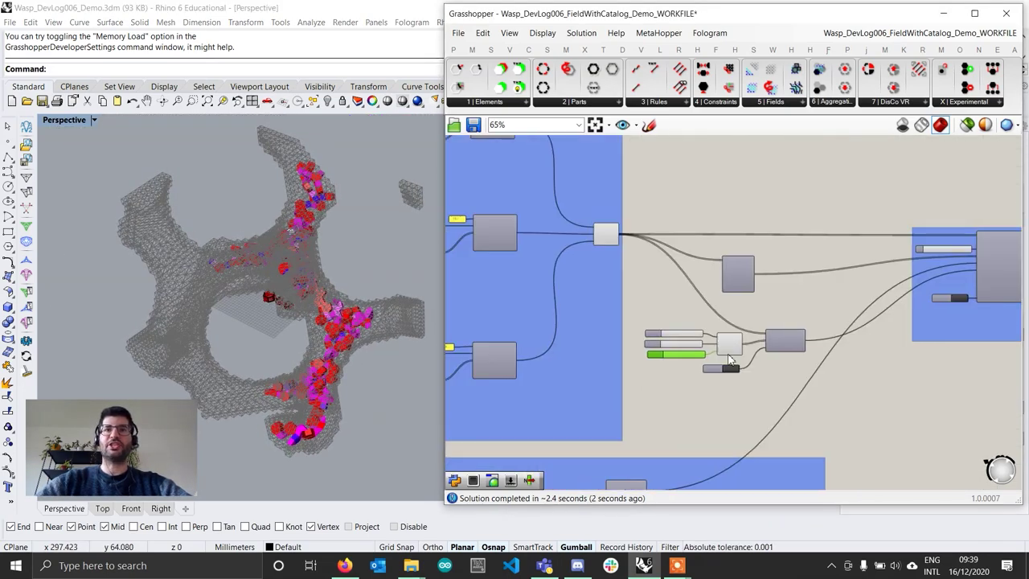
scroll(718, 348, up, 7)
scroll(645, 352, up, 1)
drag(664, 408, 651, 278)
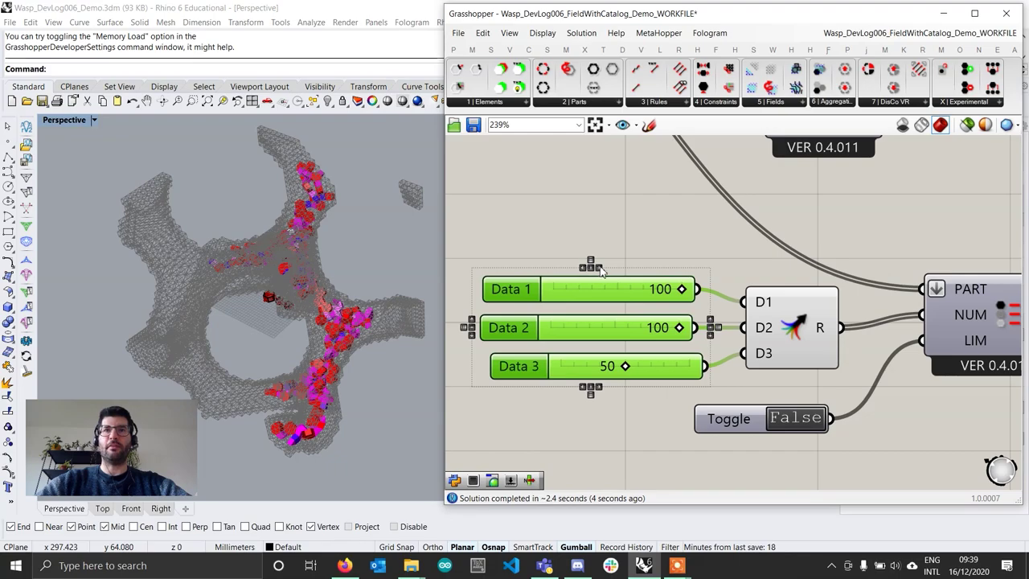
click(598, 267)
click(565, 231)
Inspect the aggregated parts up close and check the number of parts per type at the filter's PART_OUT
scroll(276, 375, up, 5)
right_drag(277, 374, 312, 354)
scroll(965, 386, down, 3)
right_drag(965, 386, 712, 361)
right_drag(265, 321, 313, 305)
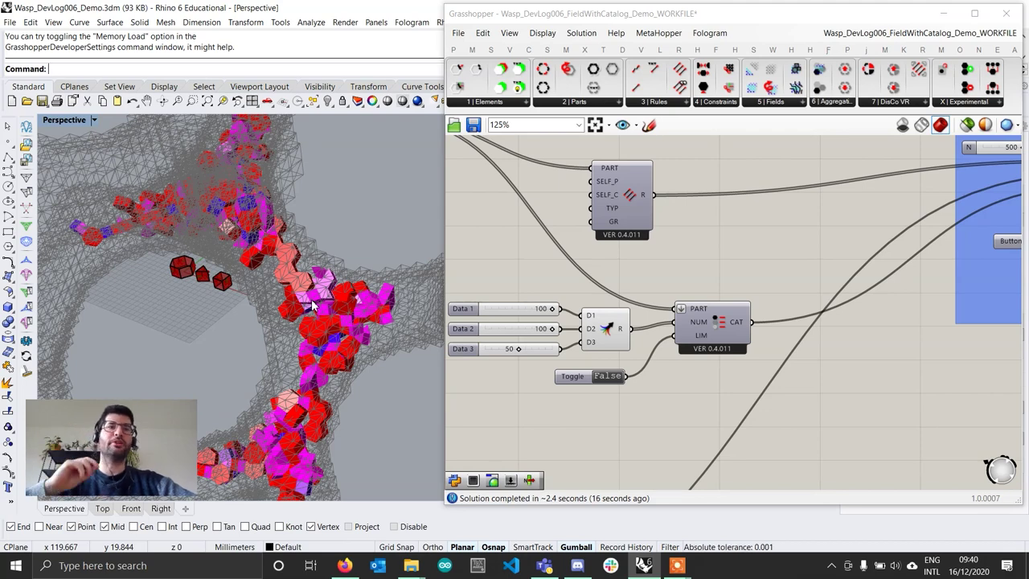
scroll(668, 307, down, 6)
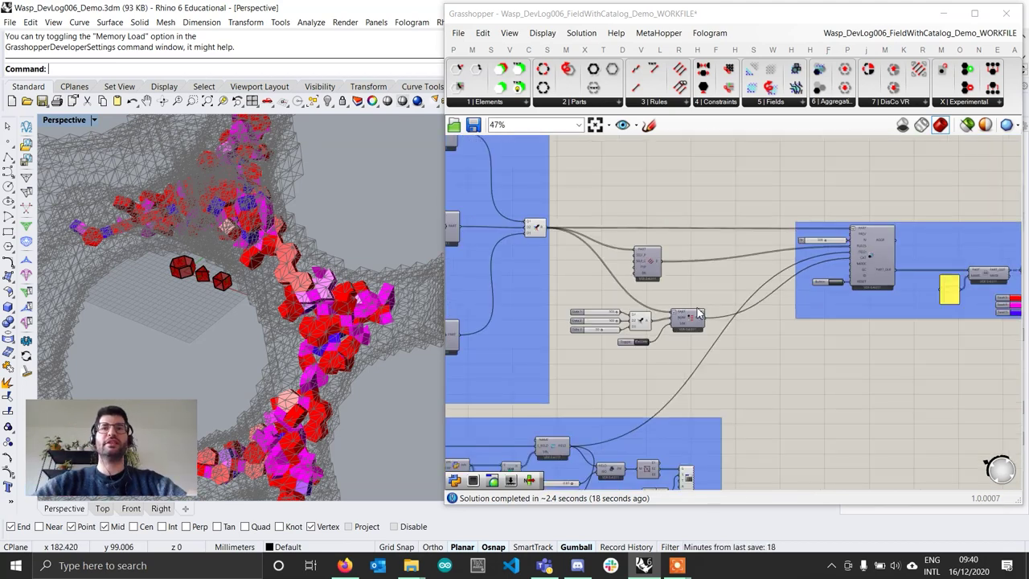
right_drag(918, 326, 786, 343)
scroll(800, 321, up, 5)
mouse_move(843, 244)
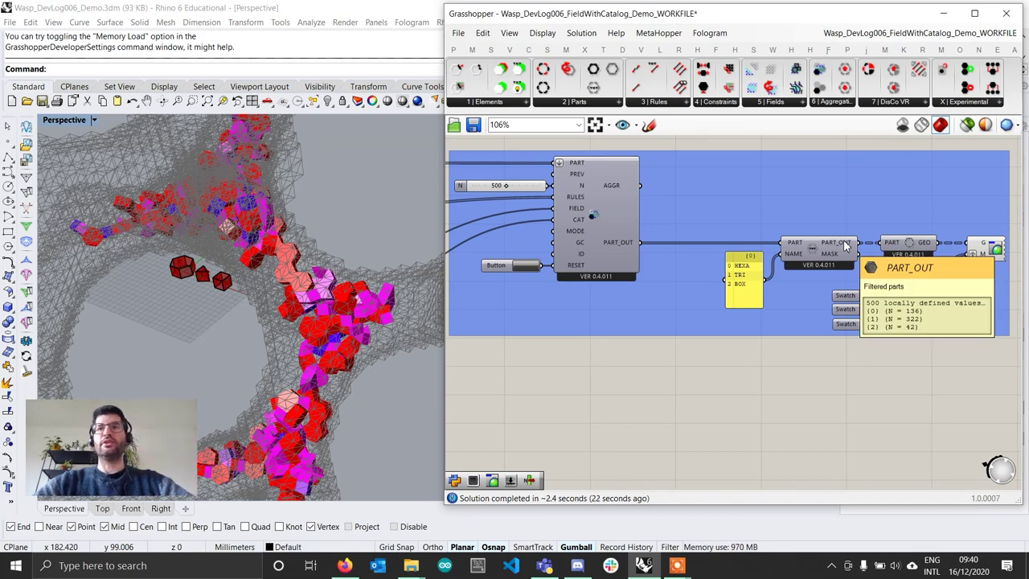
scroll(844, 242, up, 1)
Move the Merge component slightly closer to the three part number sliders
scroll(847, 247, down, 5)
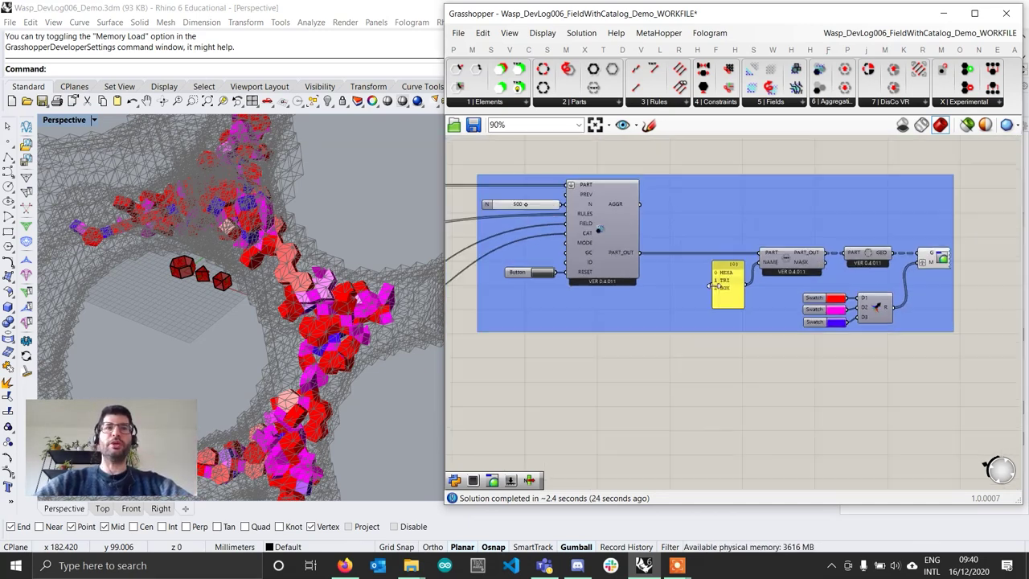
right_drag(588, 284, 627, 271)
scroll(502, 271, up, 6)
right_drag(503, 271, 750, 303)
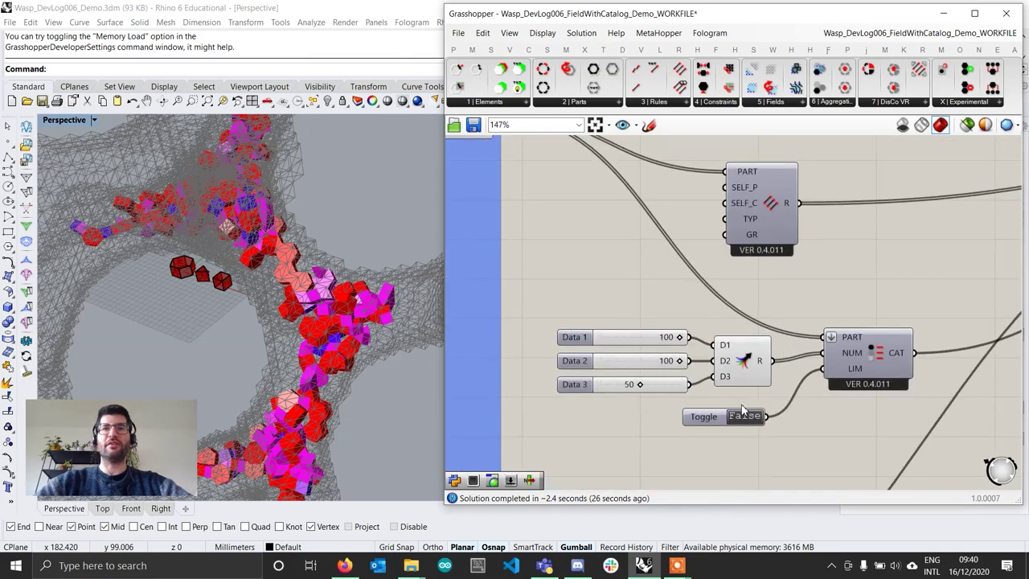
drag(742, 360, 619, 280)
key(ctrl+z)
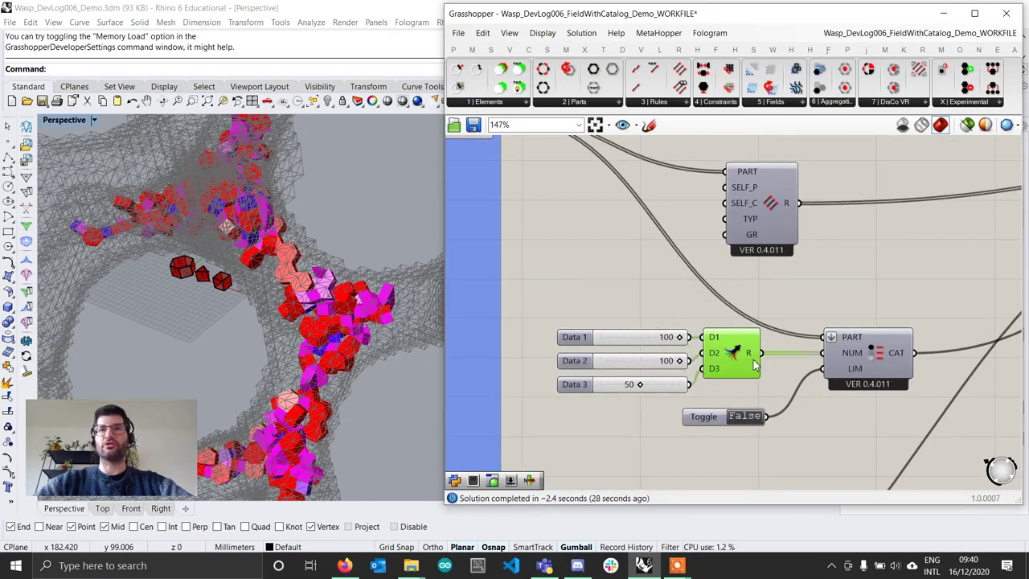
Set the catalog's LIM toggle to True
mouse_move(754, 377)
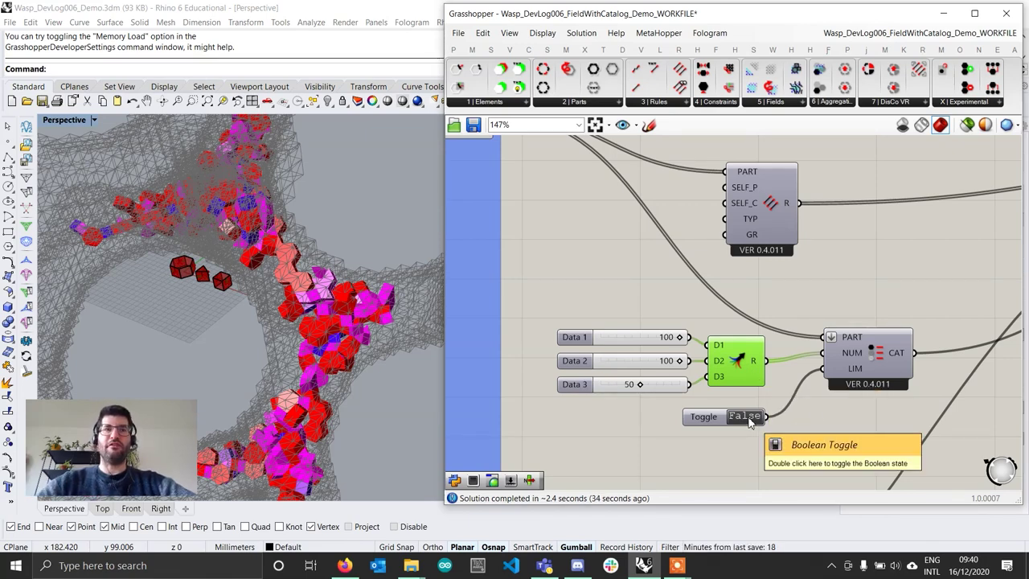
scroll(827, 424, up, 1)
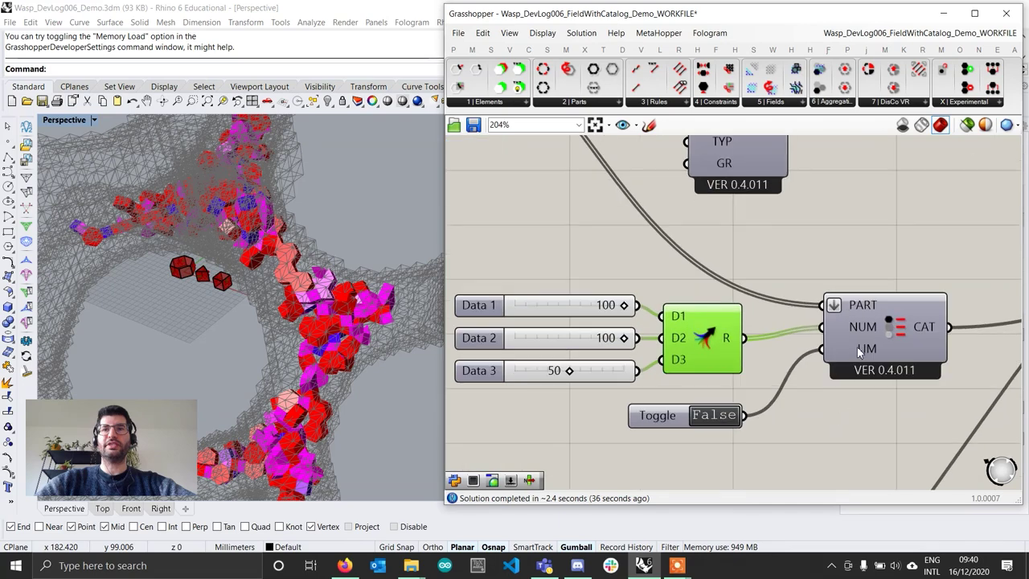
scroll(886, 339, down, 1)
scroll(772, 398, up, 2)
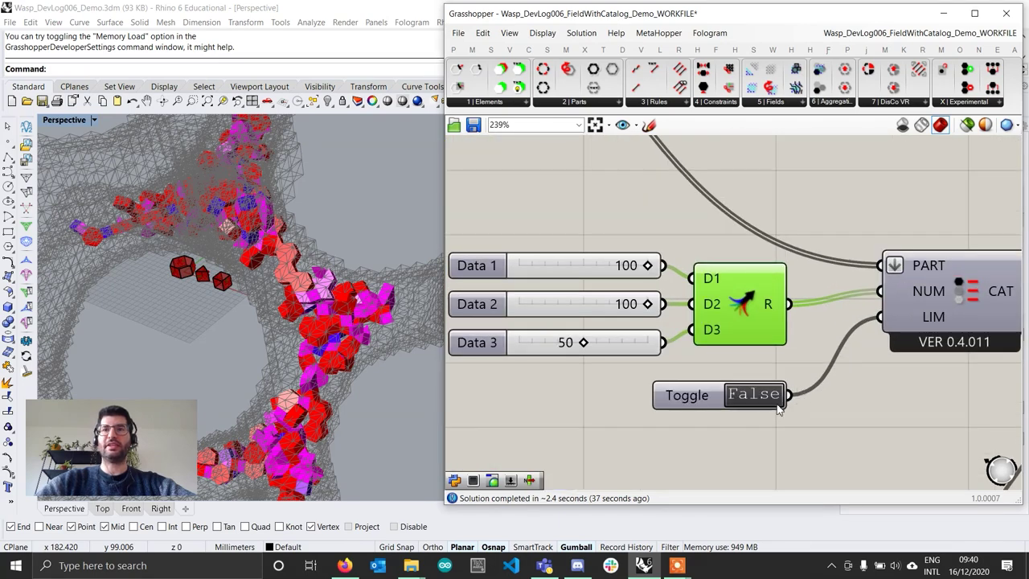
double_click(779, 410)
scroll(796, 410, down, 2)
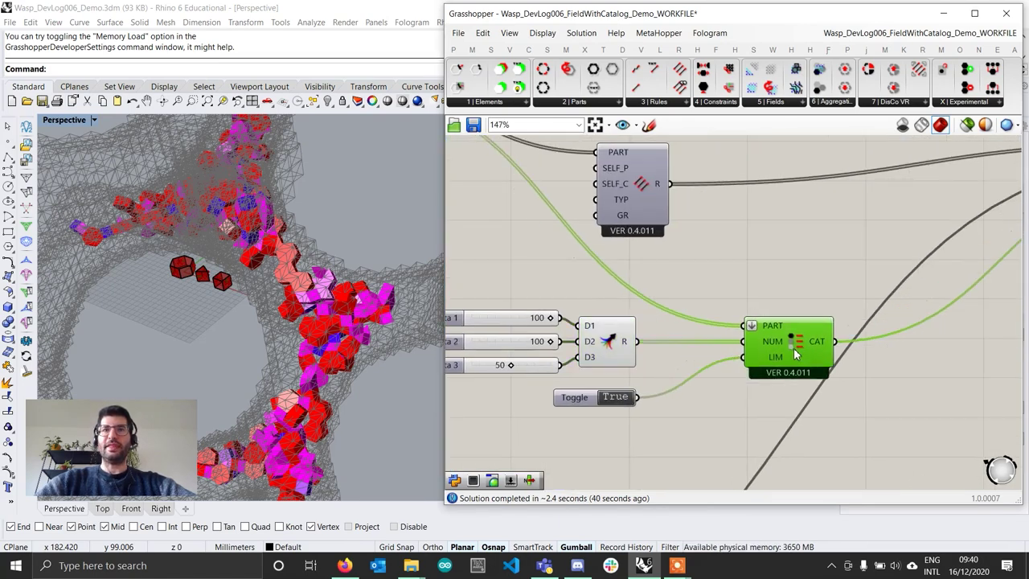
double_click(733, 285)
Add a Mass Addition component below the parts catalog
scroll(925, 277, down, 4)
right_drag(940, 277, 750, 303)
scroll(585, 351, up, 3)
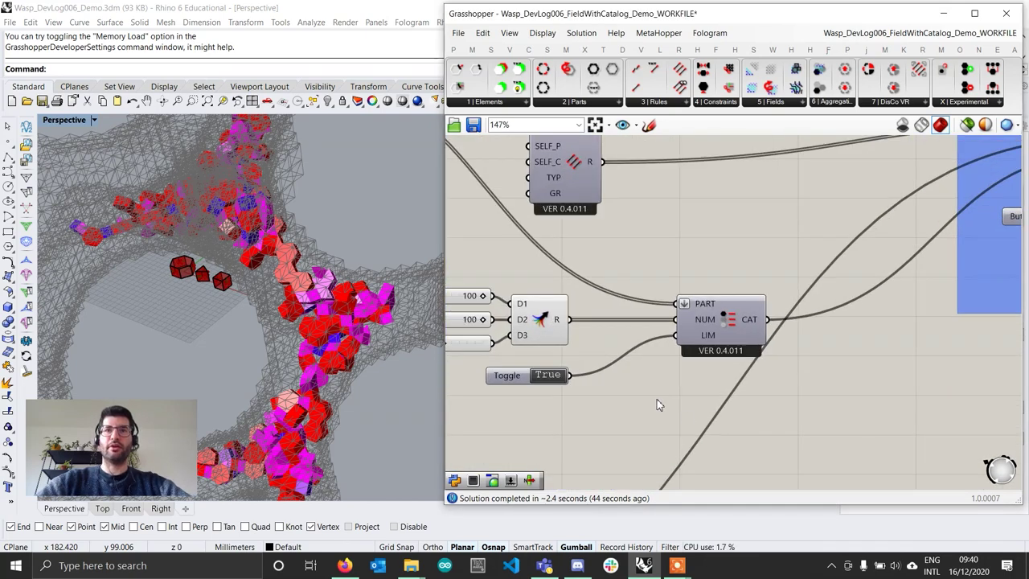
double_click(673, 405)
text(mass)
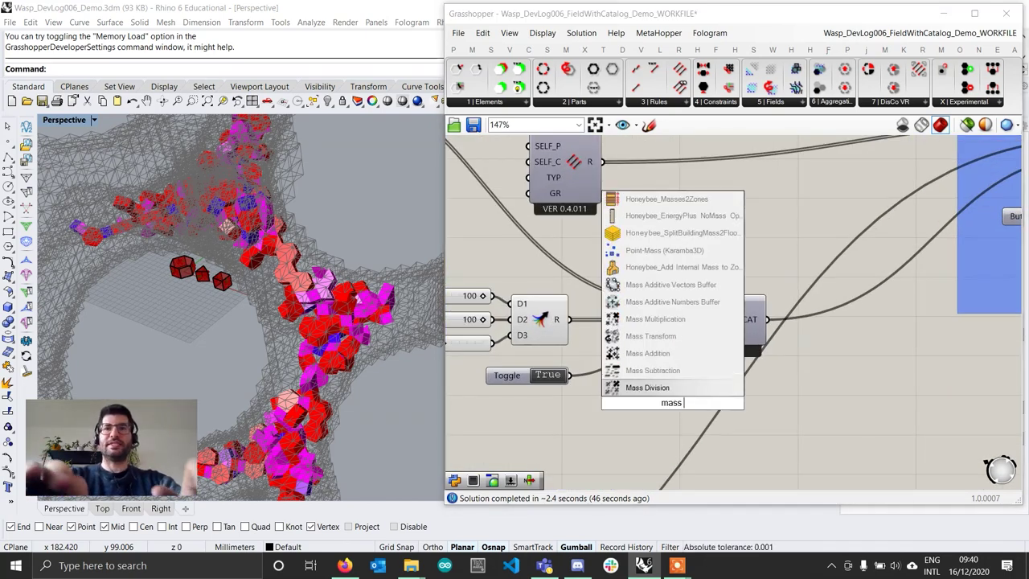
text( addi)
key(Return)
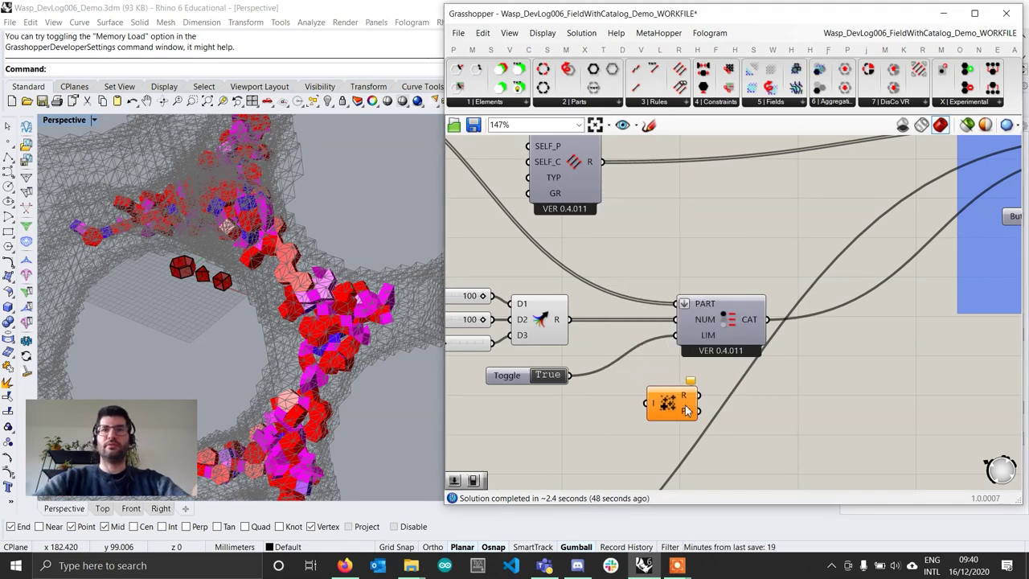
Connect the merged part numbers to Mass Addition and its R output to the aggregation's N input
right_drag(570, 338, 665, 322)
drag(668, 310, 746, 393)
scroll(883, 398, down, 2)
scroll(830, 374, down, 2)
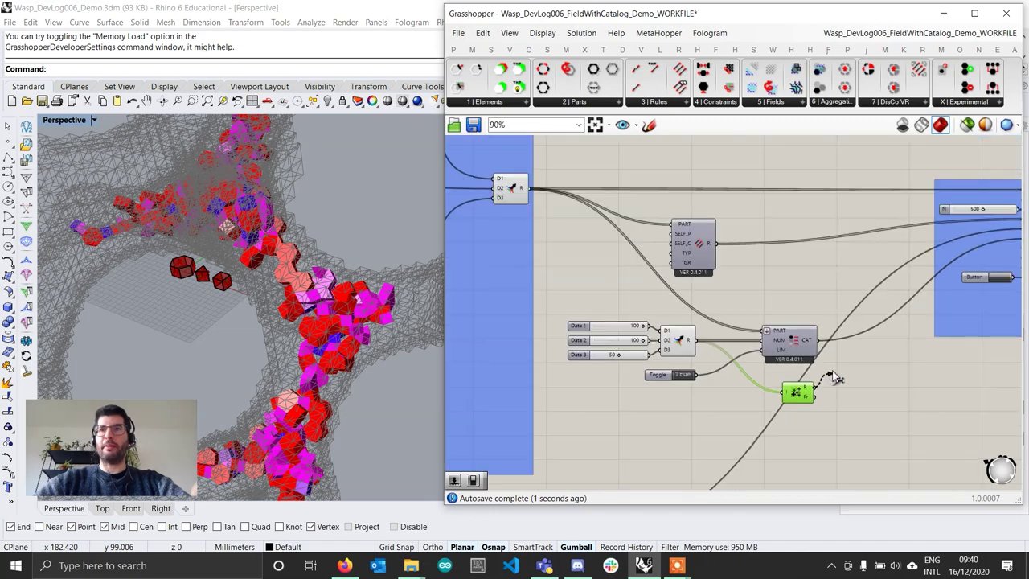
drag(814, 388, 920, 207)
scroll(849, 265, down, 2)
scroll(963, 238, up, 4)
Set the maximum of the first part number slider to 500
right_drag(589, 354, 728, 324)
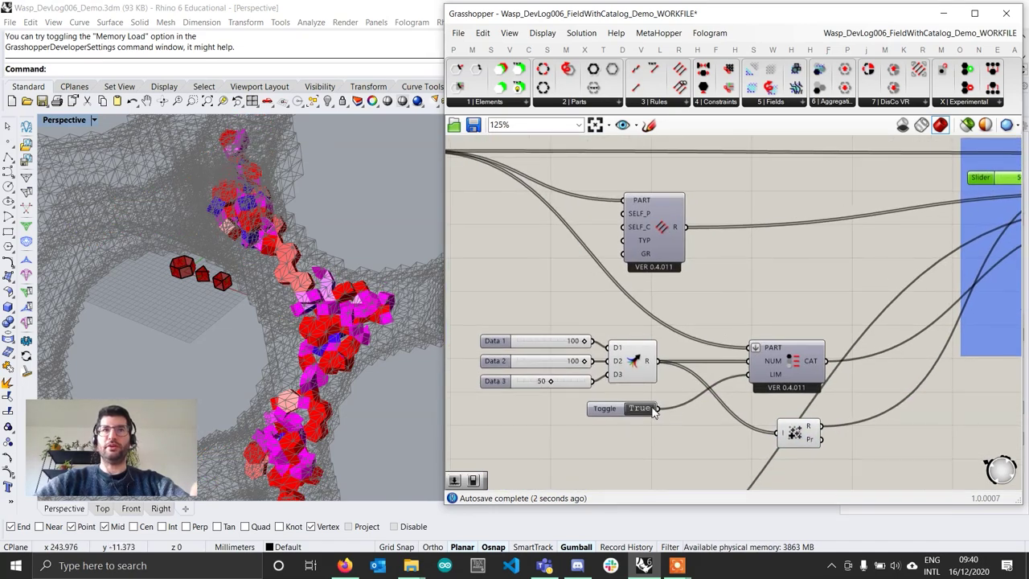
right_drag(559, 365, 625, 349)
scroll(625, 349, up, 3)
right_drag(534, 322, 551, 313)
double_click(551, 313)
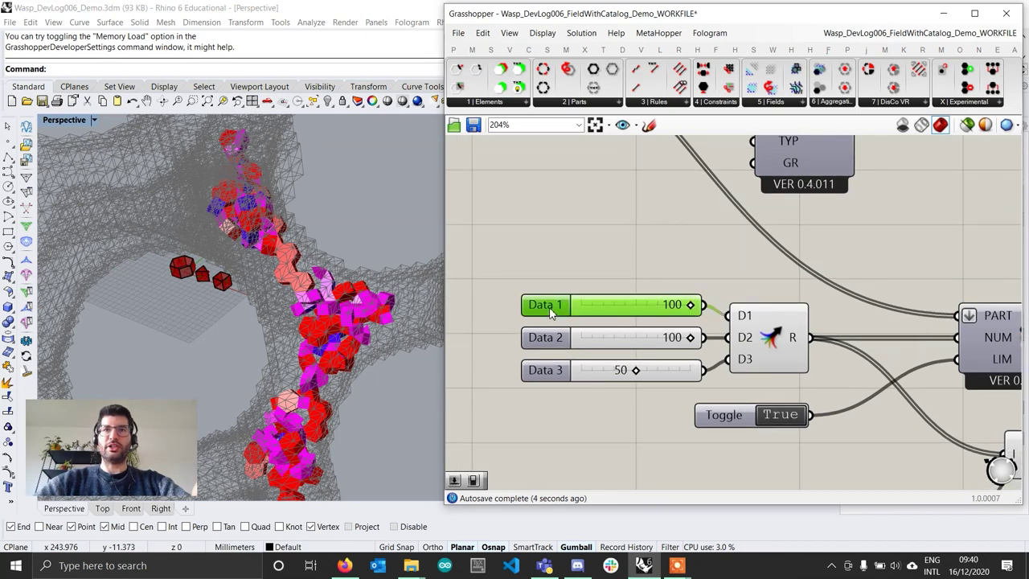
double_click(659, 361)
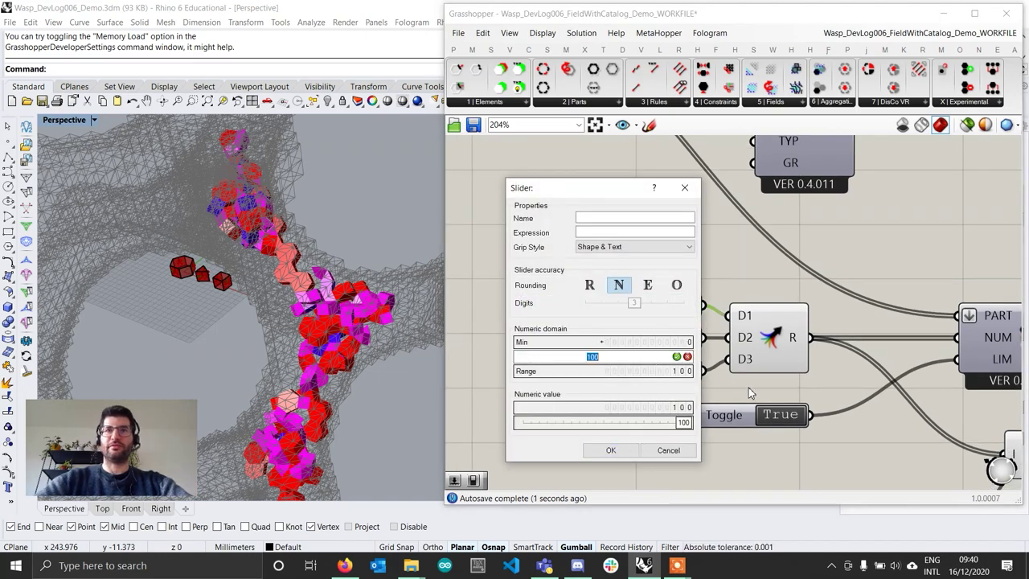
key(Return)
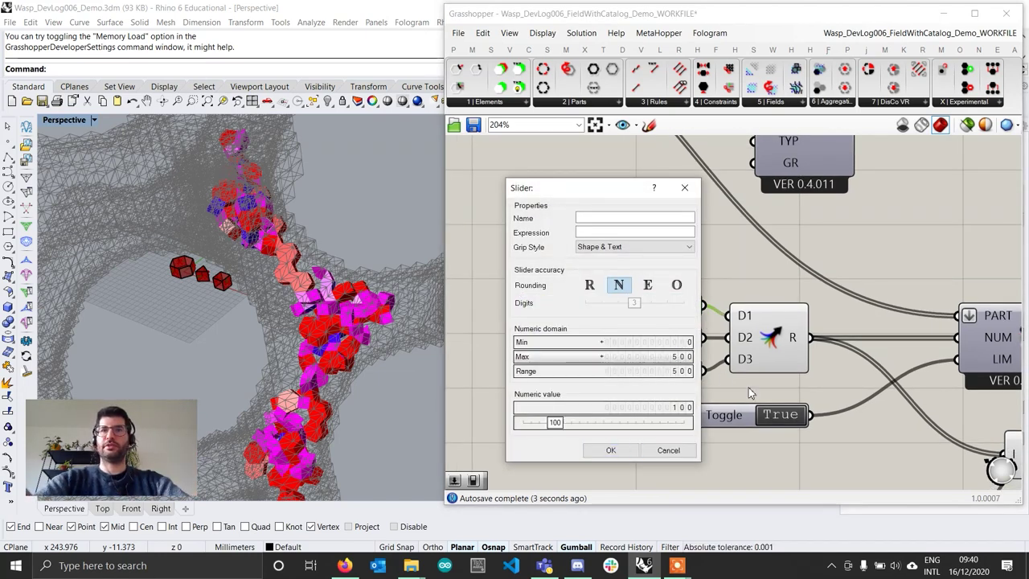
click(611, 450)
Set the maximum of the second part number slider to 500
scroll(612, 343, up, 1)
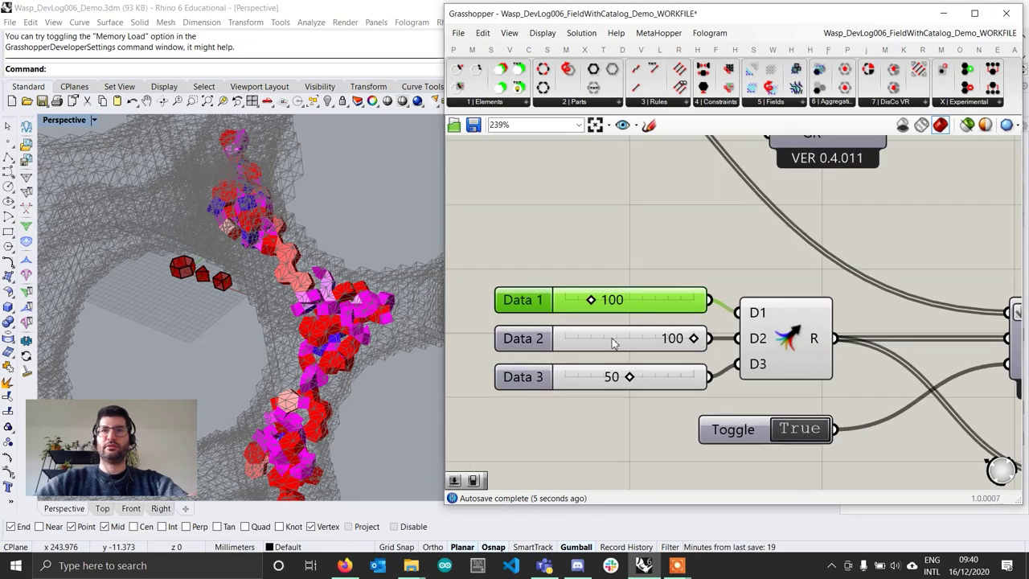
click(613, 343)
double_click(557, 355)
click(623, 376)
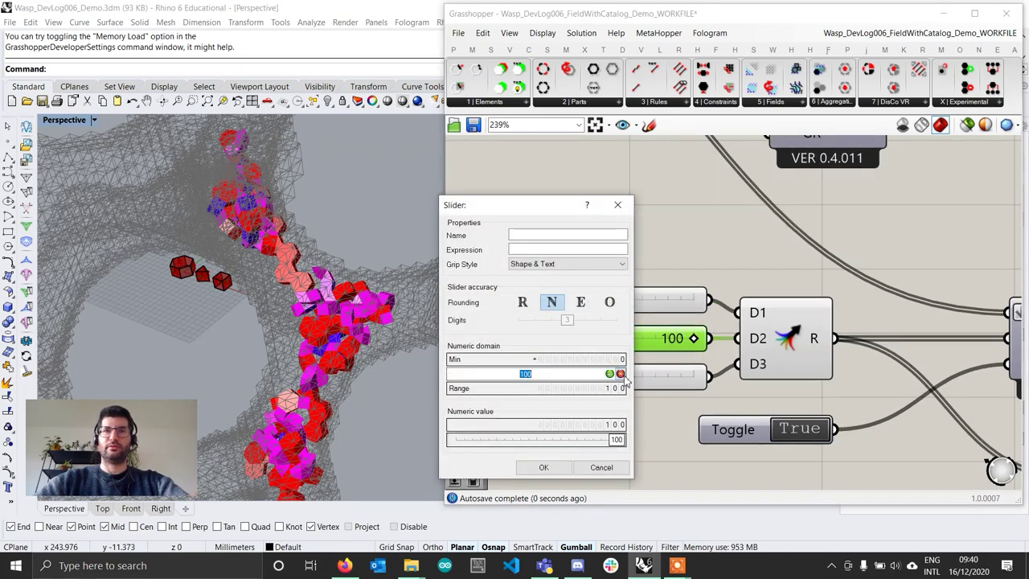
text(500)
key(Return)
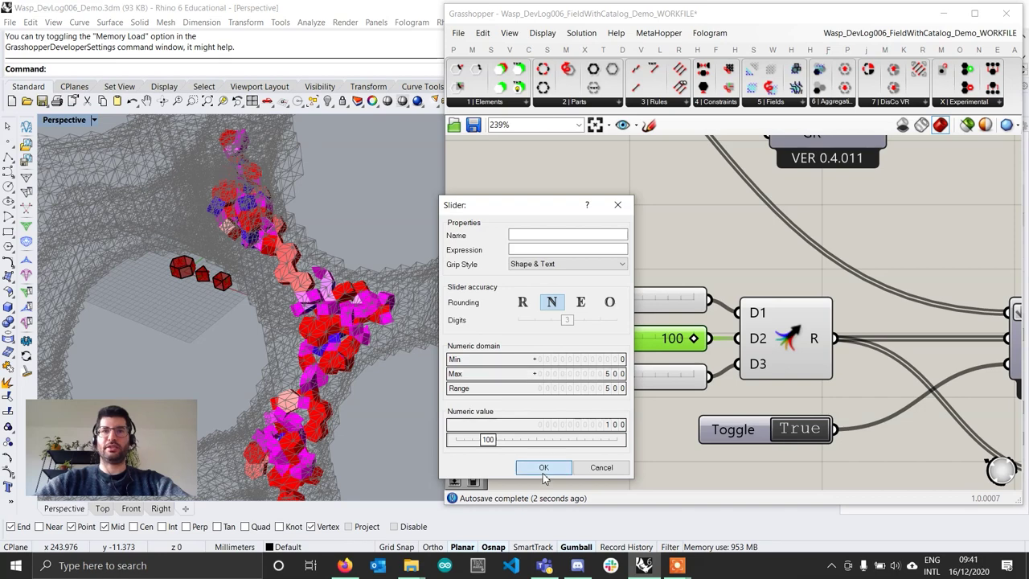
click(544, 467)
Set the maximum of the third part number slider to 500
click(531, 378)
double_click(579, 378)
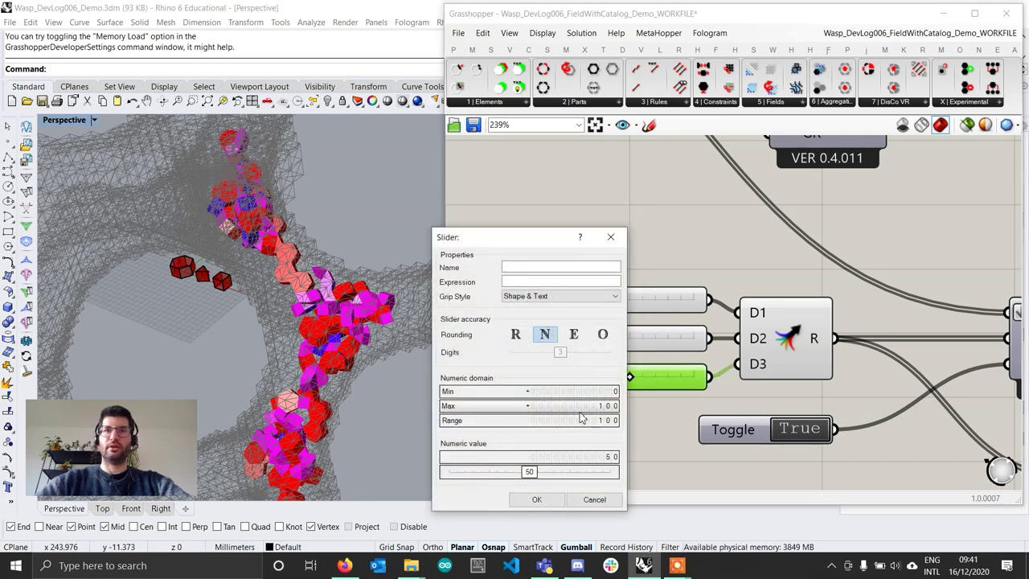
click(582, 406)
text(500)
key(Return)
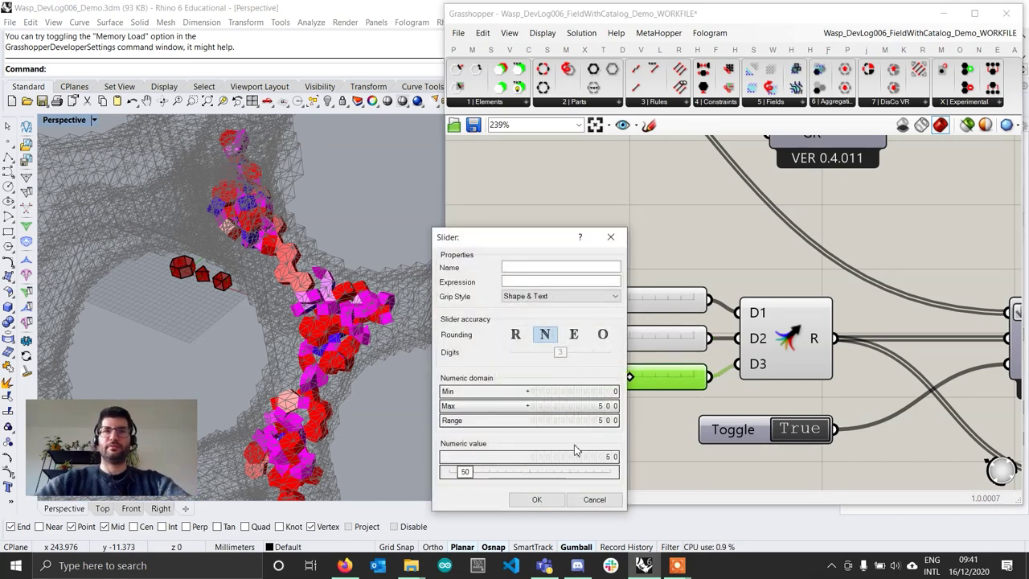
click(537, 500)
Raise the second part number slider's value to 288
scroll(714, 351, down, 2)
scroll(713, 351, up, 2)
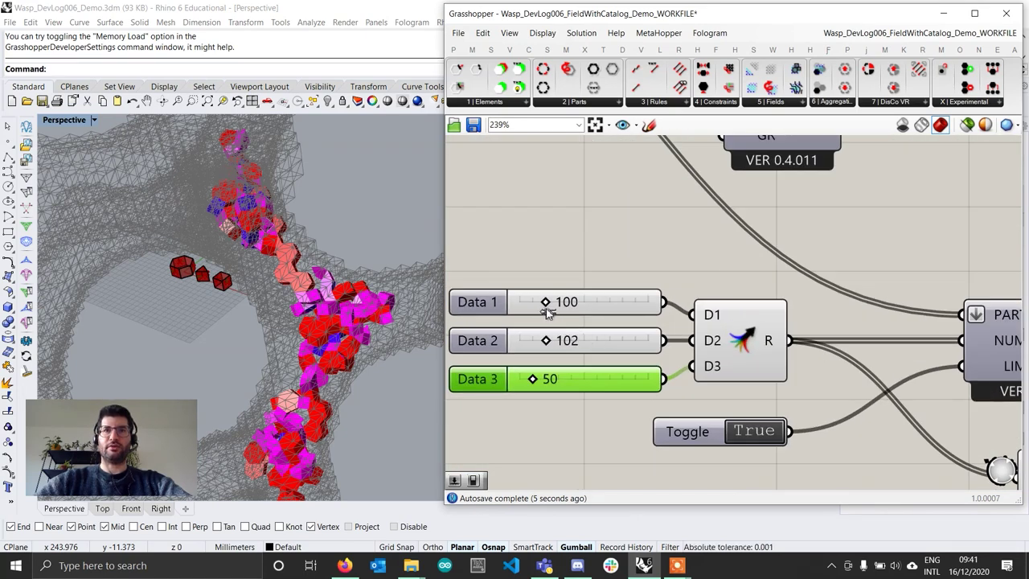
drag(620, 346, 619, 347)
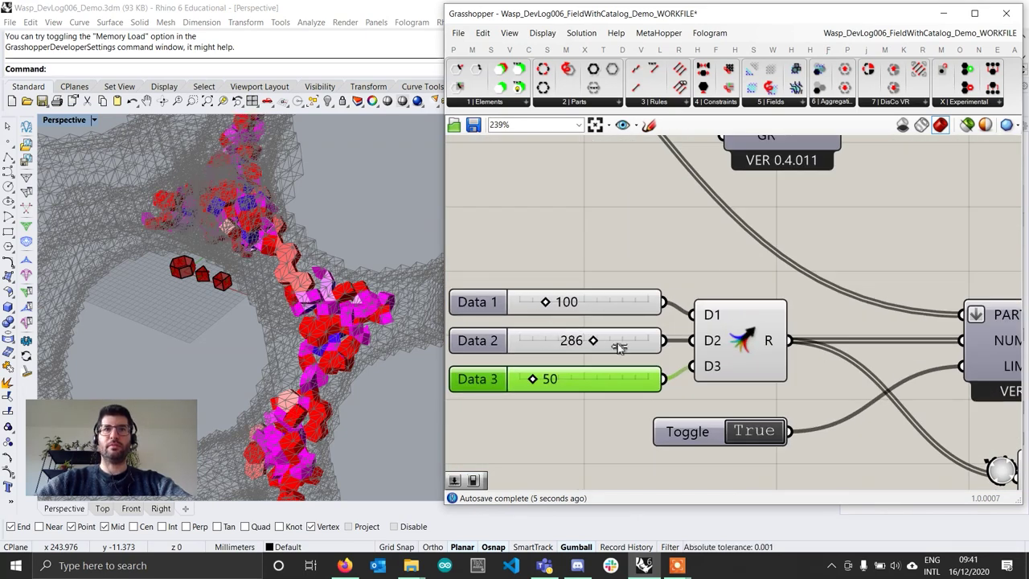
Examine the recomputed aggregation in the viewport and the part name filter with its colour swatches in the definition
scroll(619, 346, down, 4)
scroll(879, 290, up, 2)
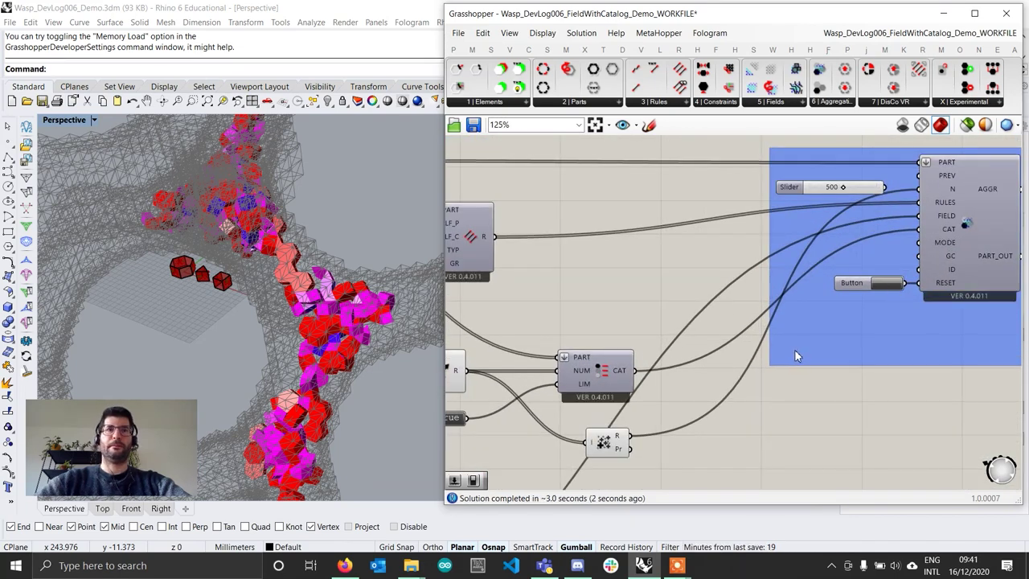
scroll(795, 357, down, 3)
scroll(307, 274, down, 3)
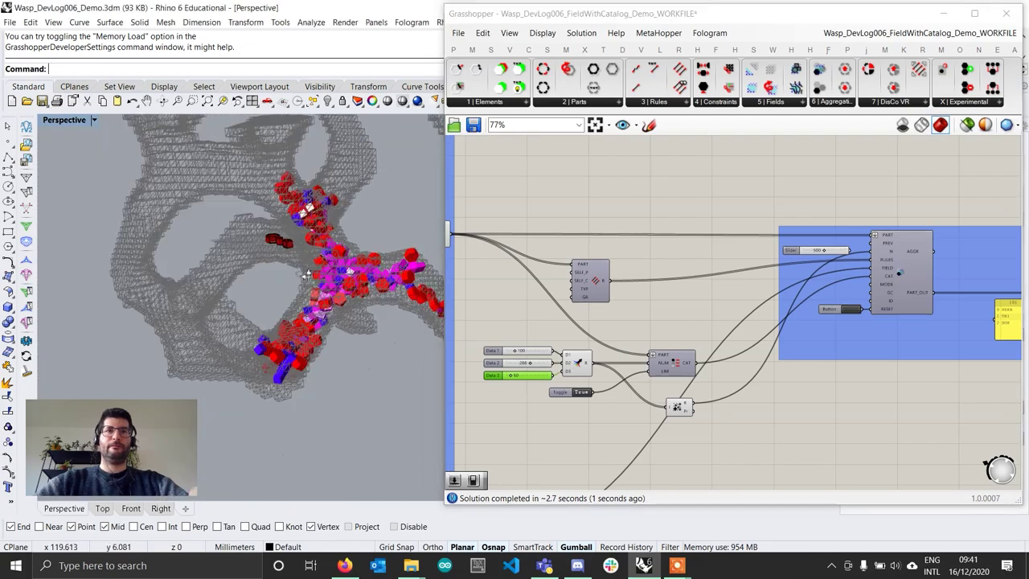
scroll(306, 274, up, 4)
right_drag(306, 274, 439, 251)
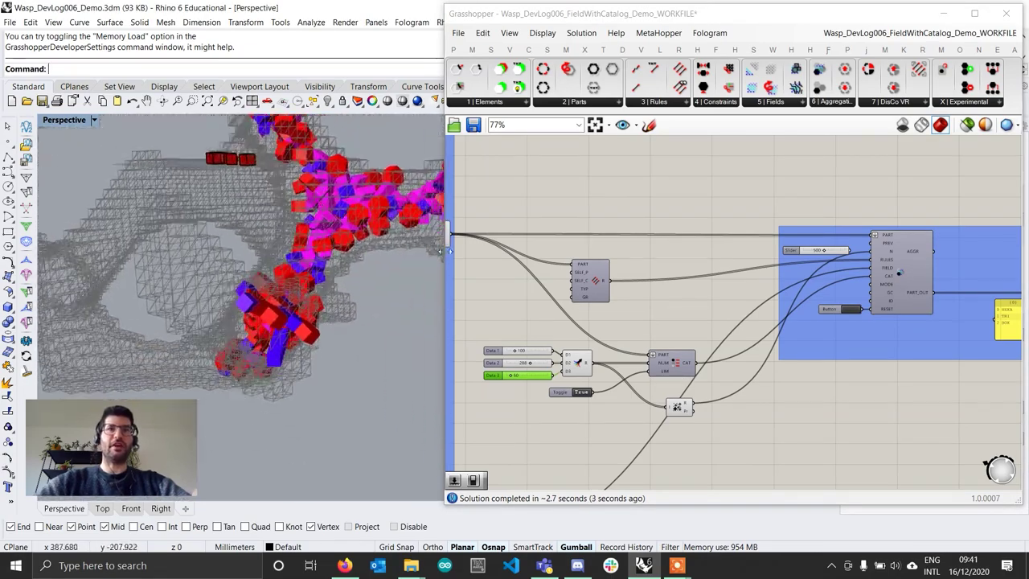
right_drag(893, 347, 765, 361)
scroll(891, 322, up, 3)
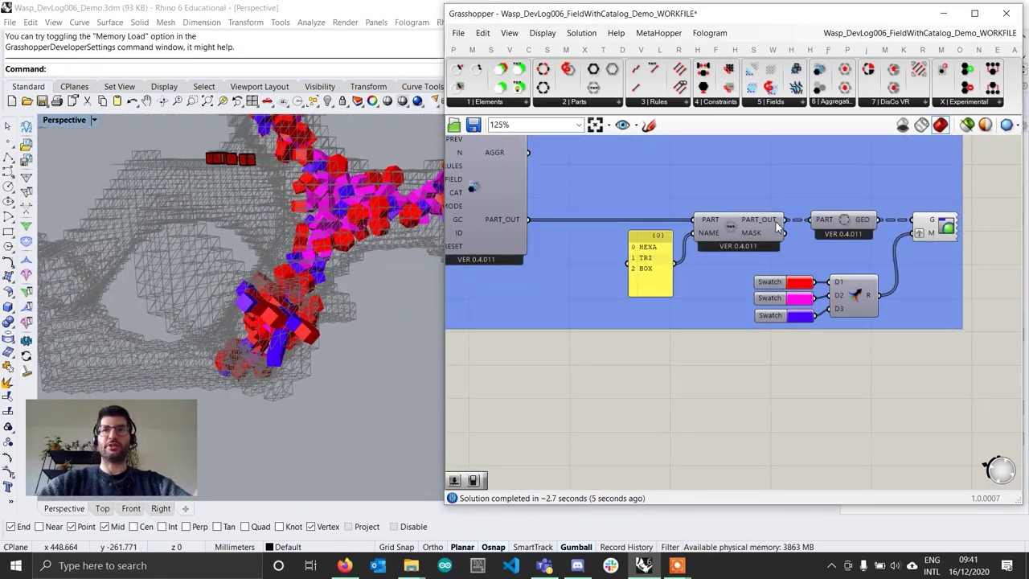
mouse_move(778, 226)
Set the third part number slider to 500 and inspect the resulting aggregation from different angles
scroll(777, 226, down, 5)
right_drag(595, 292, 791, 324)
scroll(591, 318, up, 9)
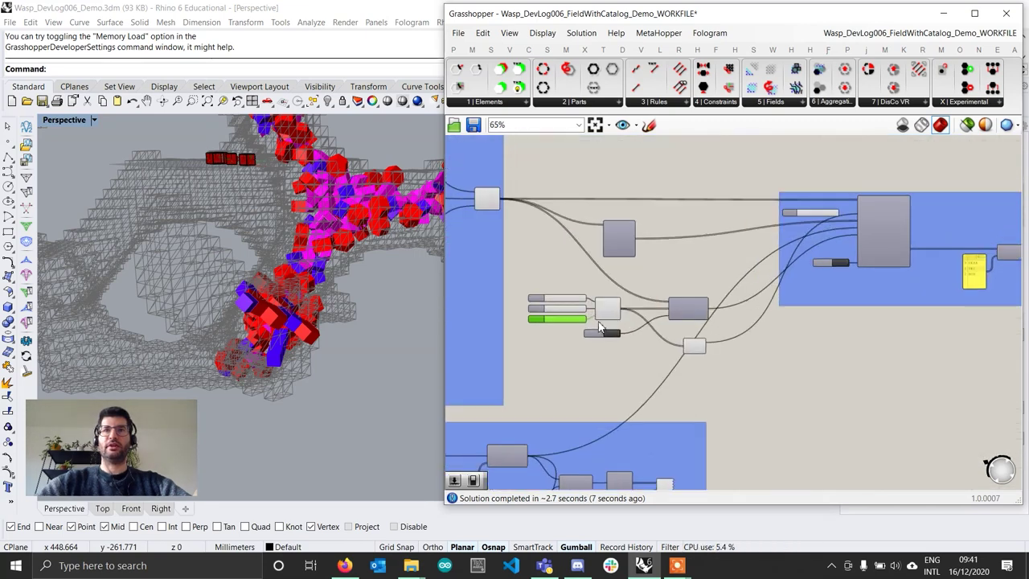
double_click(631, 336)
text(500)
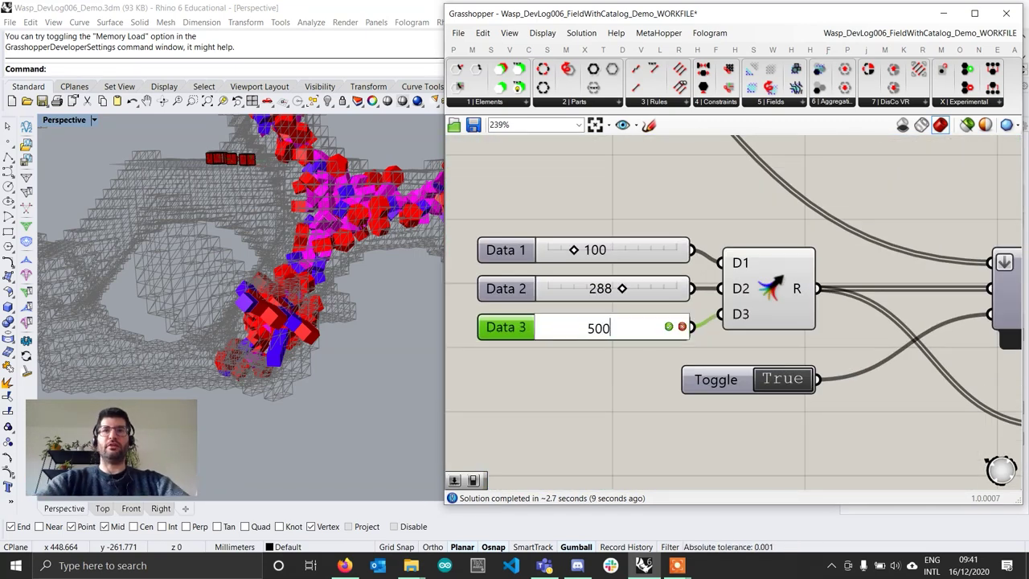
key(Return)
scroll(756, 335, down, 5)
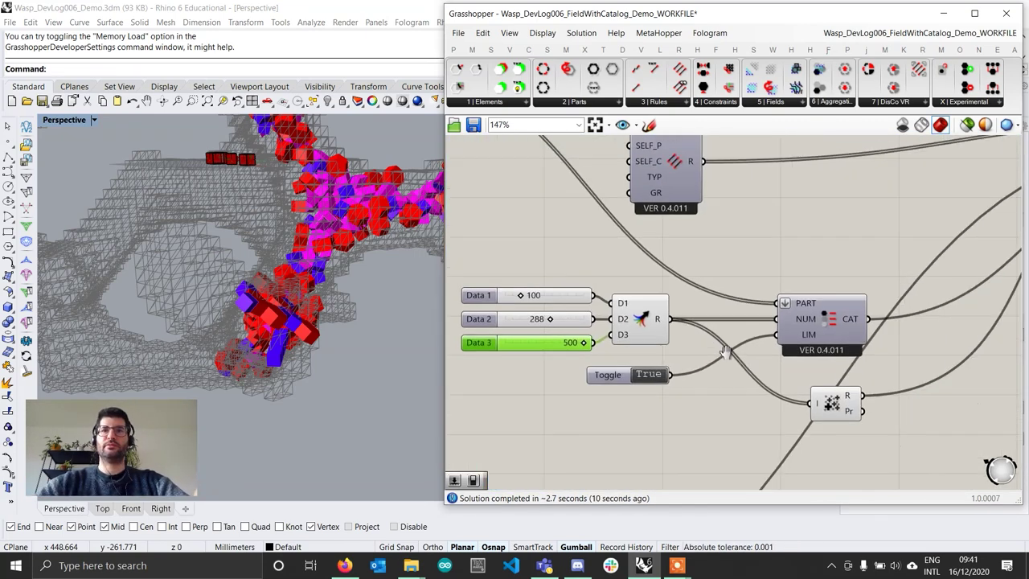
scroll(886, 315, up, 1)
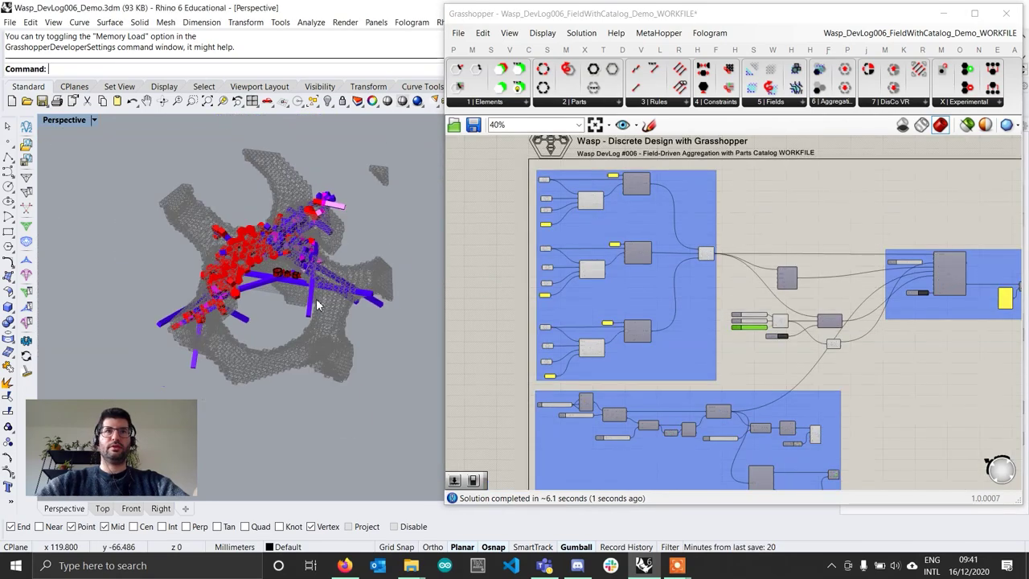
right_drag(265, 290, 354, 307)
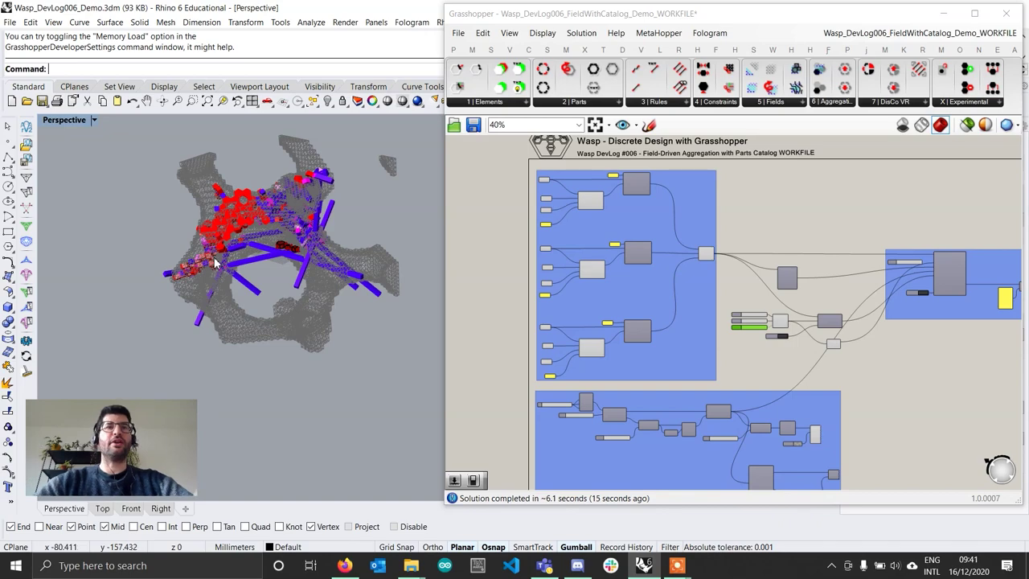
right_drag(216, 264, 268, 301)
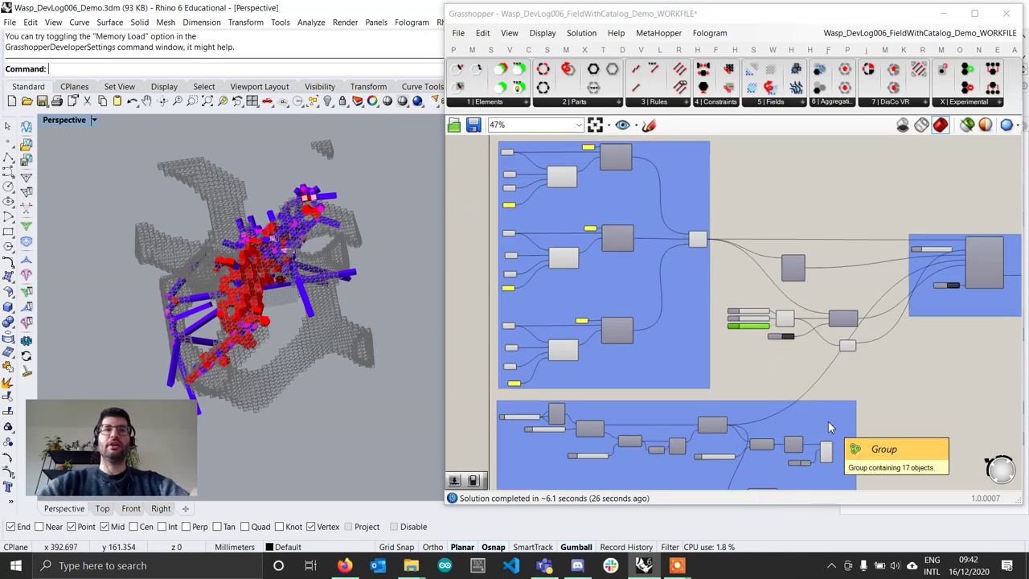
Set the third part number slider to 100
scroll(828, 421, up, 3)
scroll(733, 269, up, 5)
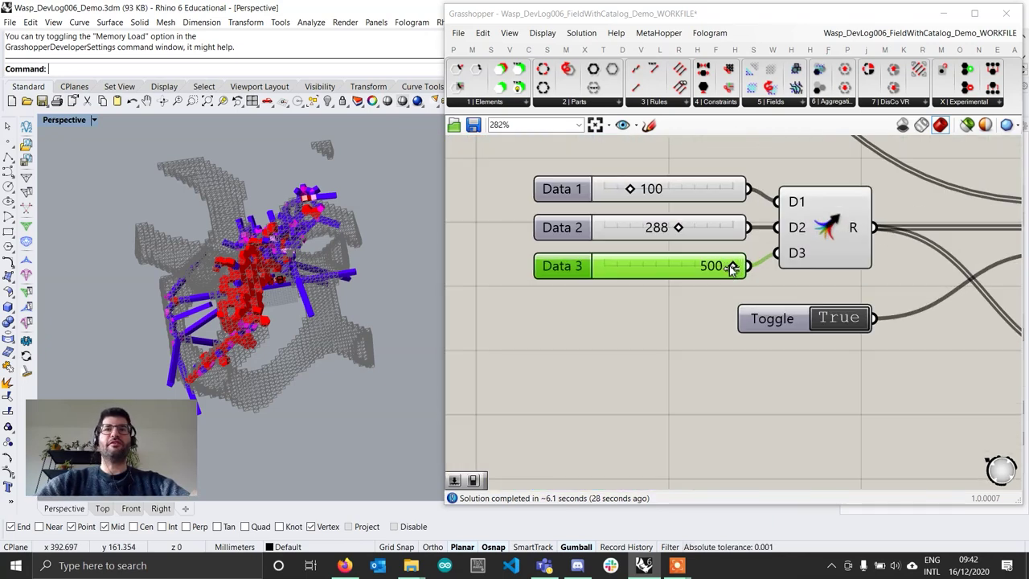
double_click(656, 265)
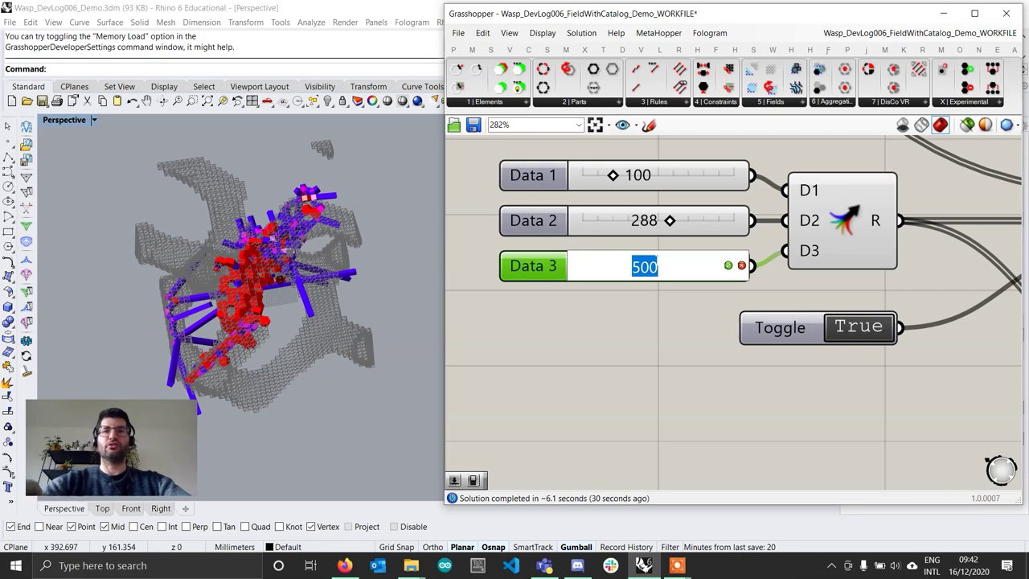
text(100)
key(Return)
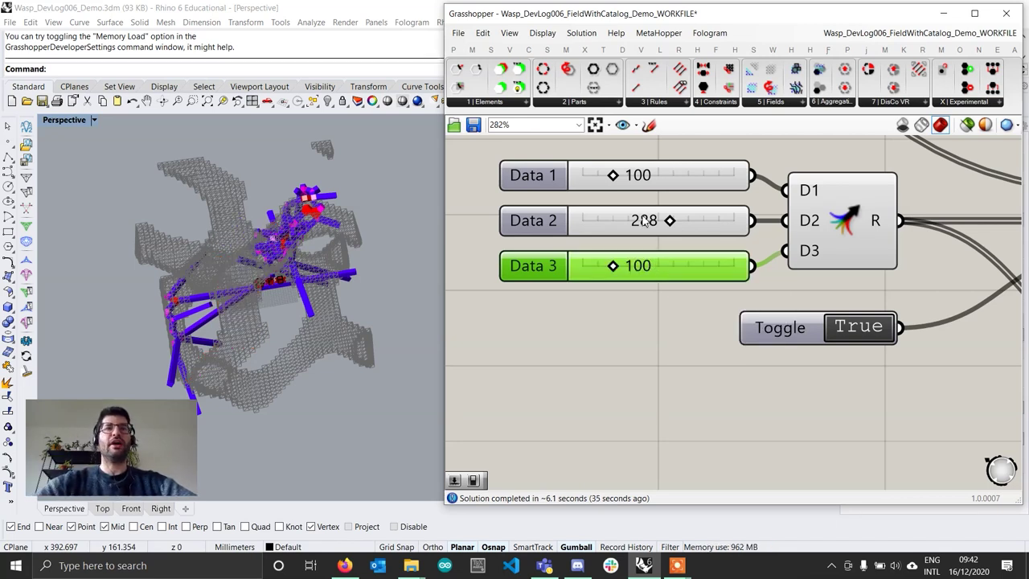
Set the first part number slider to 500
right_drag(656, 265, 673, 346)
double_click(724, 269)
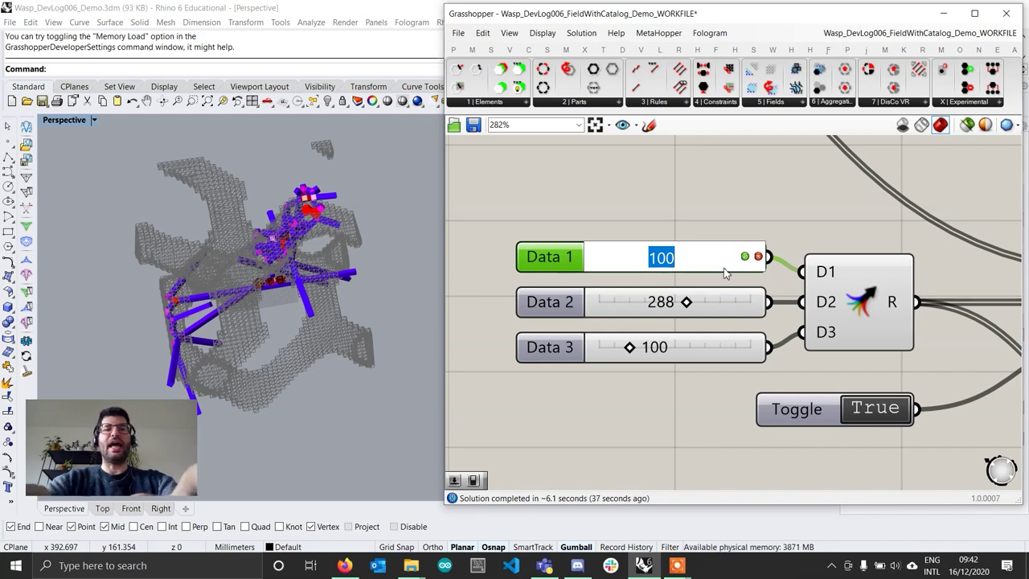
text(500)
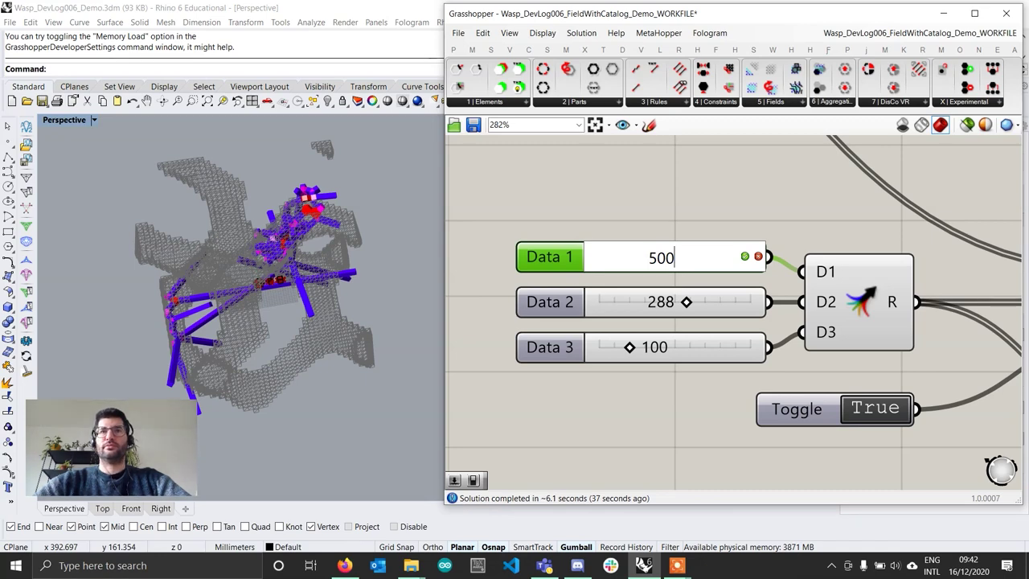
key(Return)
scroll(754, 336, down, 7)
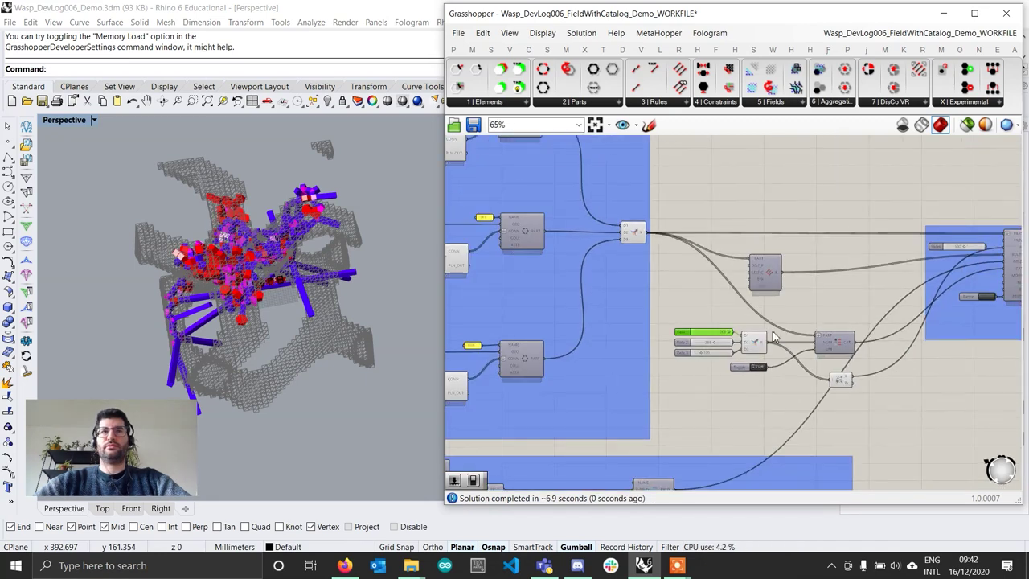
right_drag(990, 310, 934, 327)
scroll(935, 326, up, 4)
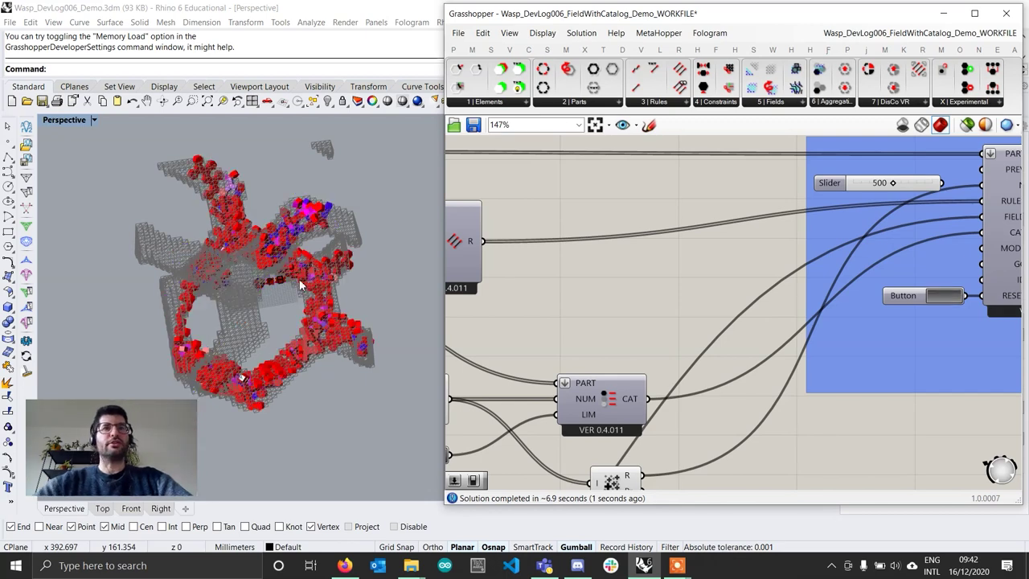
Examine the part distribution of the aggregation from several angles and compare it with the parts catalog setup
right_drag(311, 328, 330, 315)
shift+right_drag(419, 219, 287, 292)
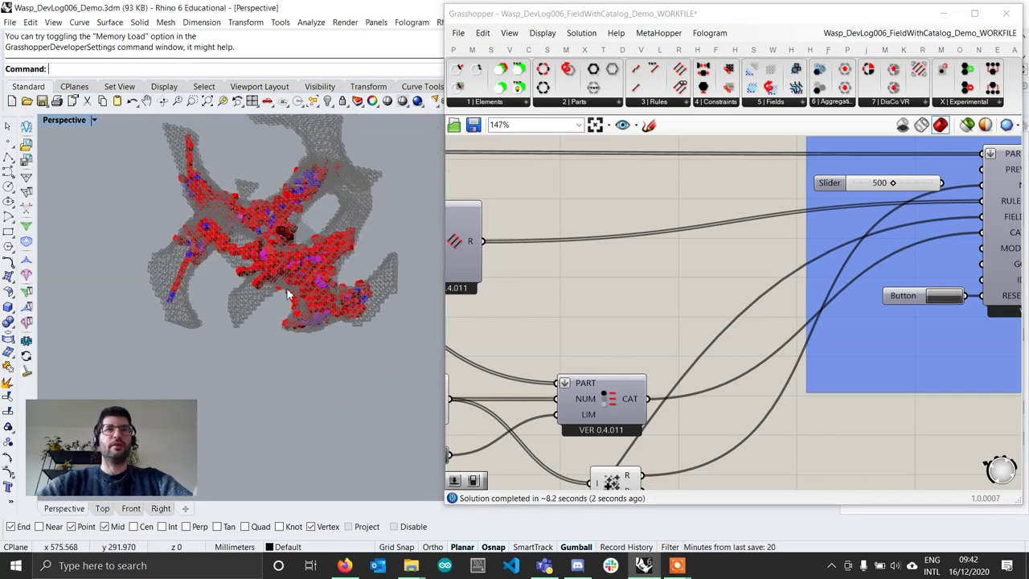
scroll(289, 274, up, 6)
right_drag(298, 201, 322, 275)
scroll(265, 333, down, 3)
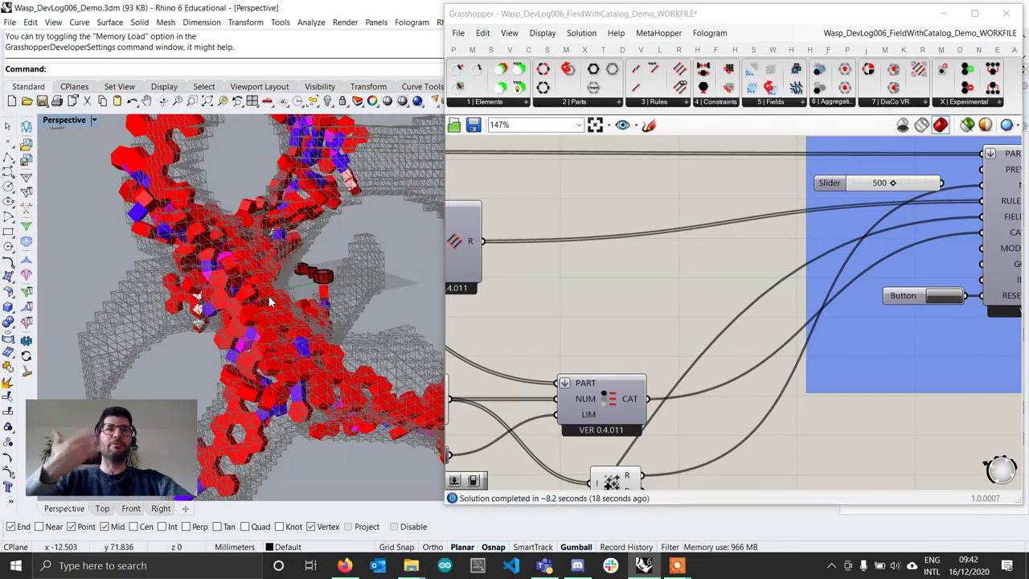
right_drag(270, 299, 321, 257)
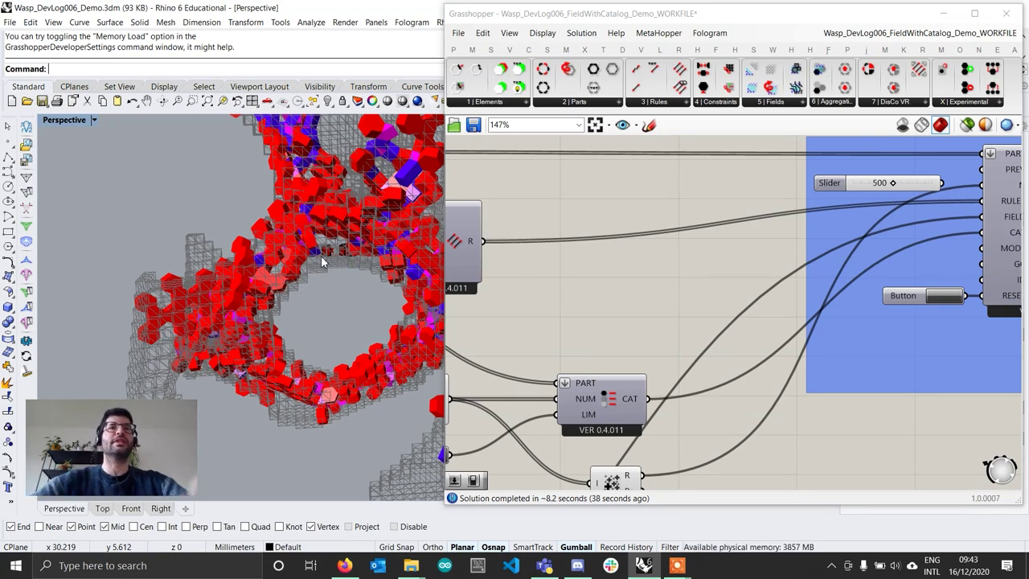
scroll(329, 265, down, 6)
scroll(339, 272, up, 5)
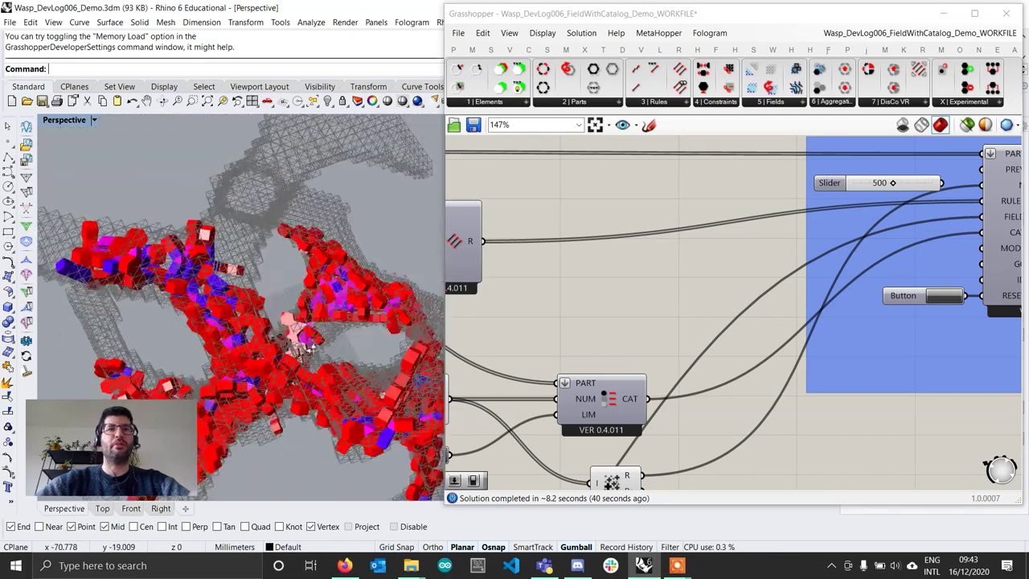
right_drag(301, 346, 295, 375)
scroll(303, 319, down, 2)
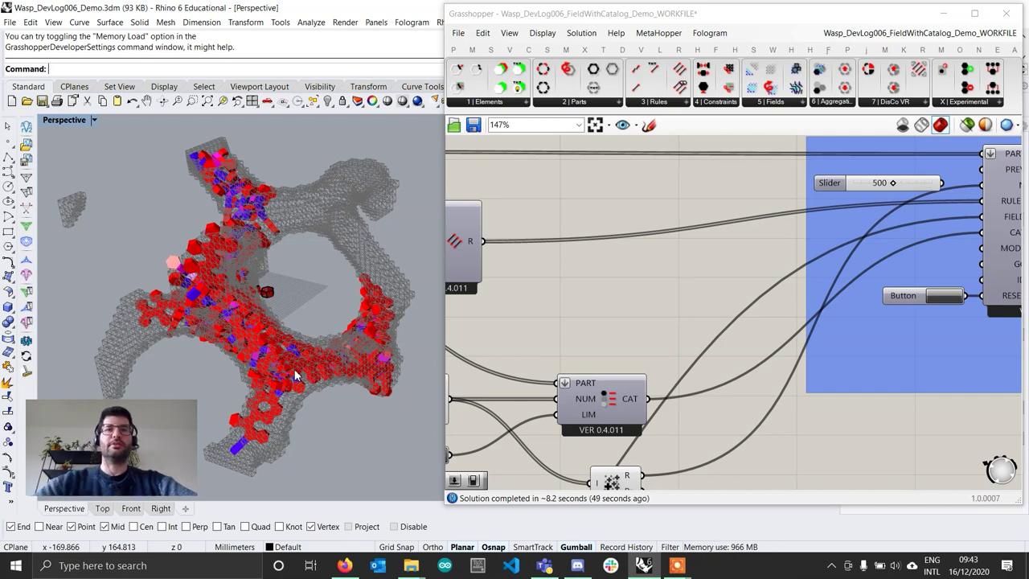
right_drag(633, 396, 755, 332)
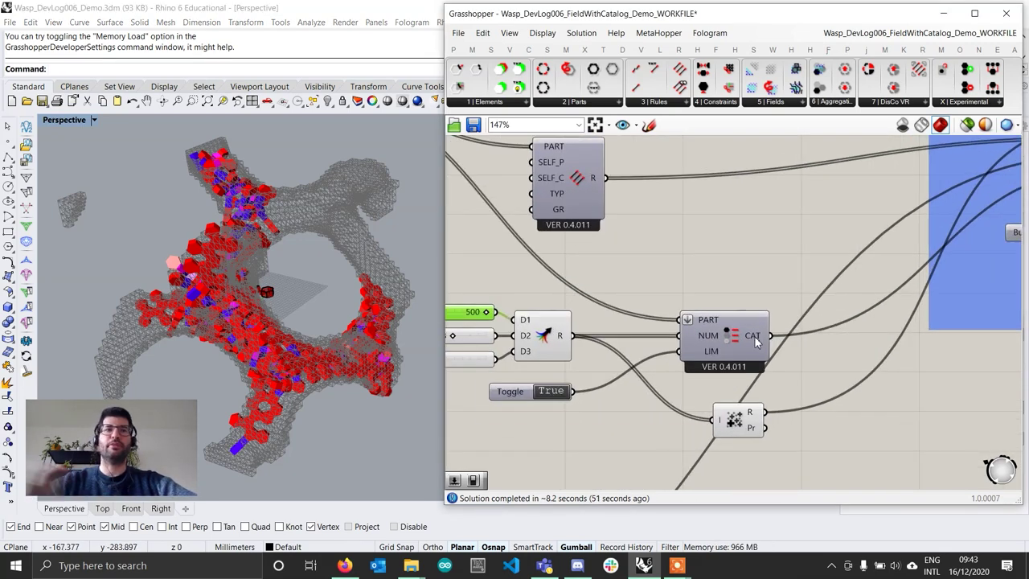
mouse_move(756, 341)
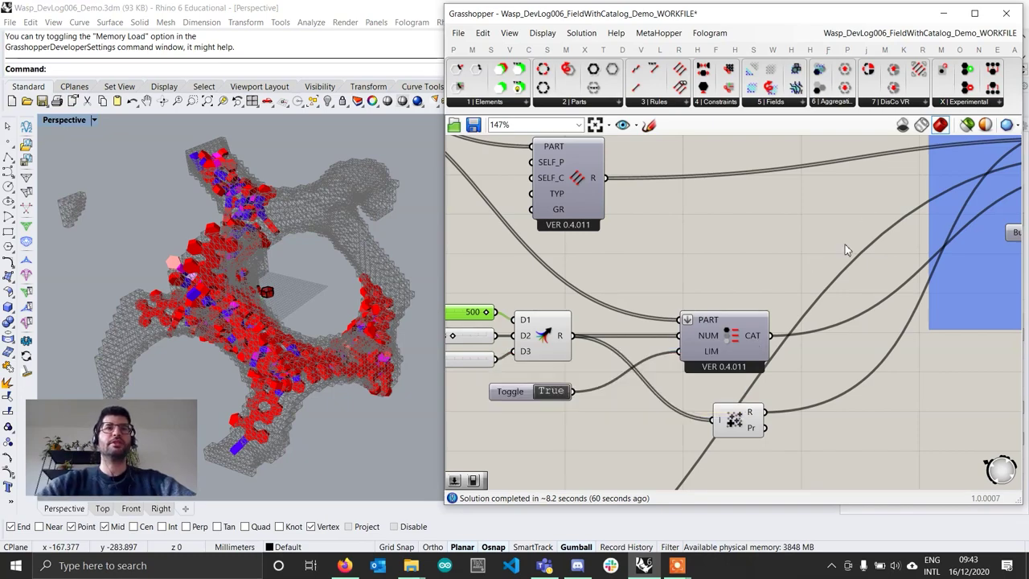
right_drag(322, 250, 361, 312)
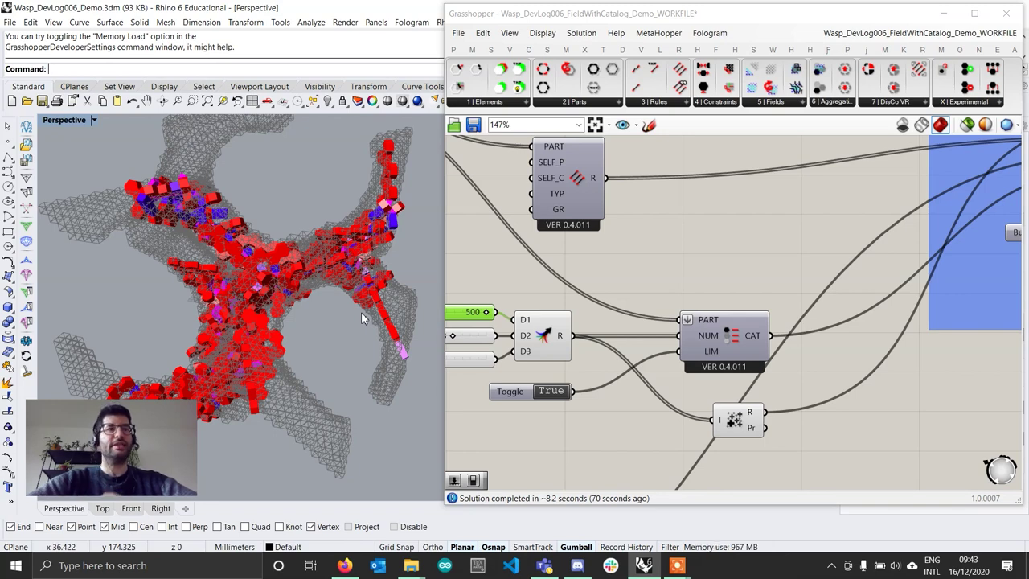